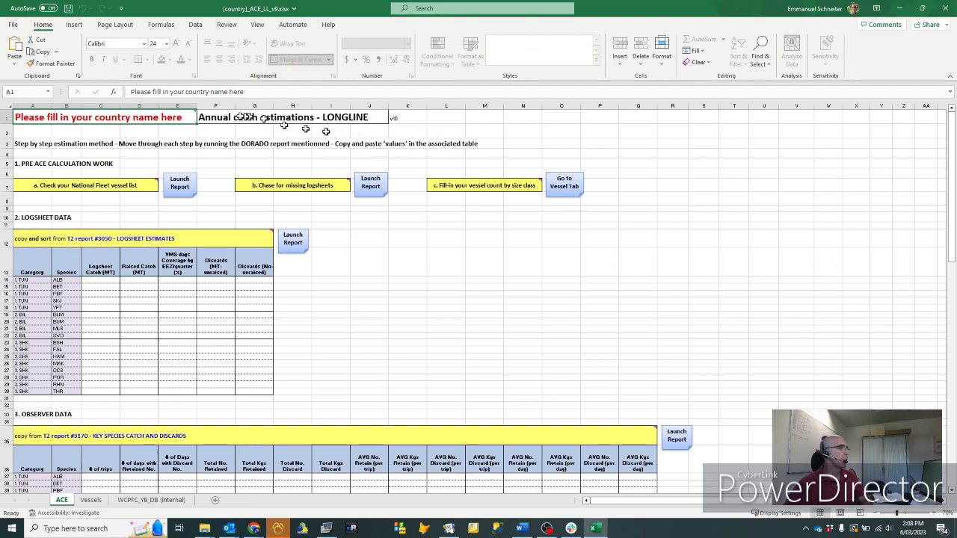
Read the note on the country name cell and check the template's version cell beside the Annual catch estimations - LONGLINE title.
{"action": "mouse_move", "coordinate": [195, 115]}
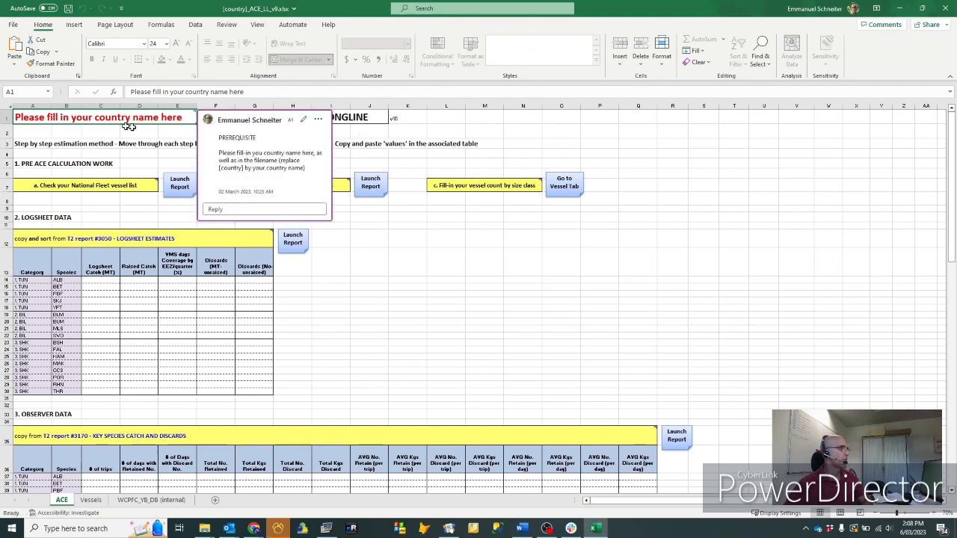
{"action": "left_click", "coordinate": [482, 236]}
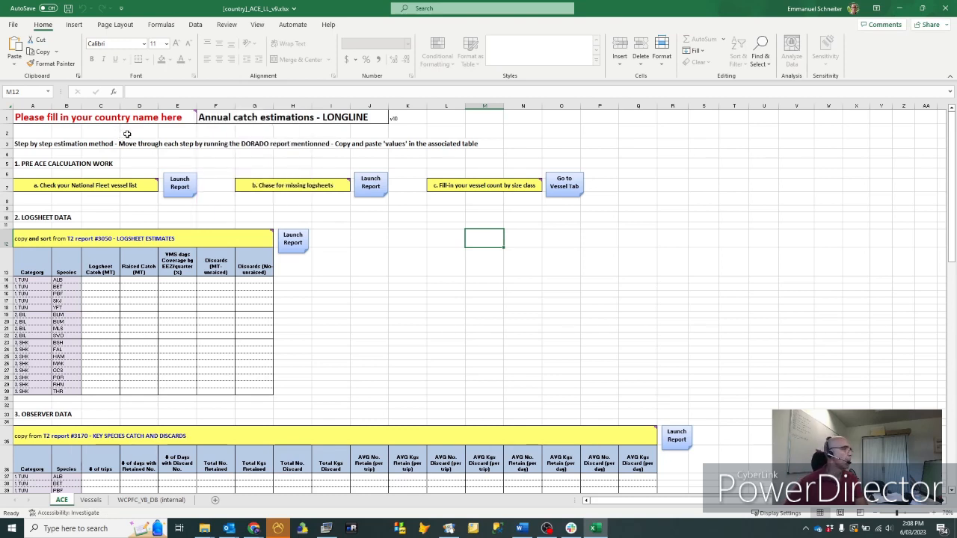
{"action": "mouse_move", "coordinate": [118, 118]}
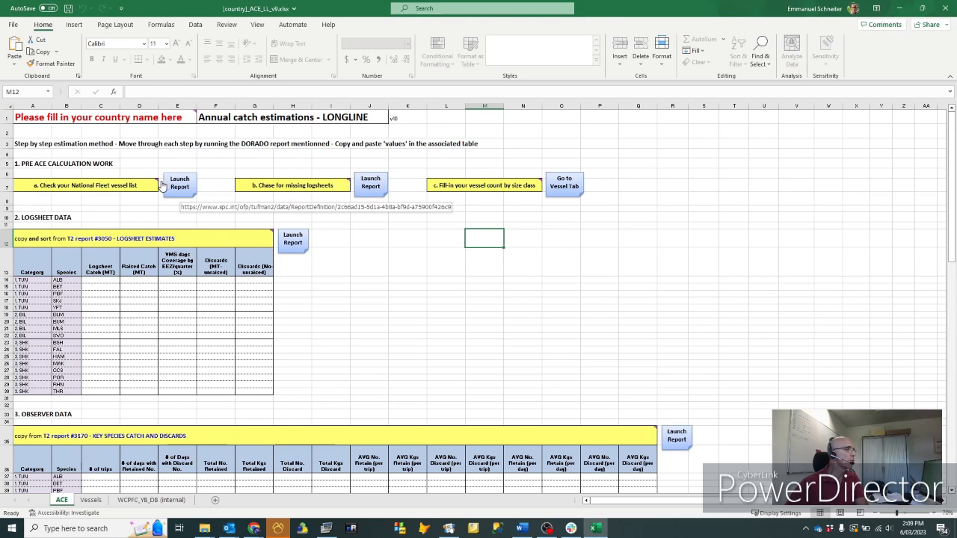
{"action": "mouse_move", "coordinate": [144, 183]}
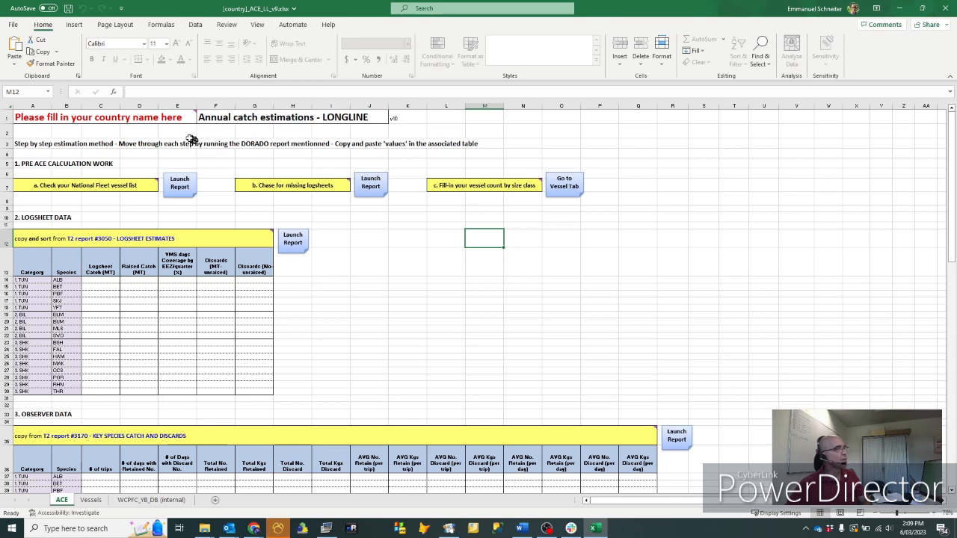
{"action": "mouse_move", "coordinate": [184, 117]}
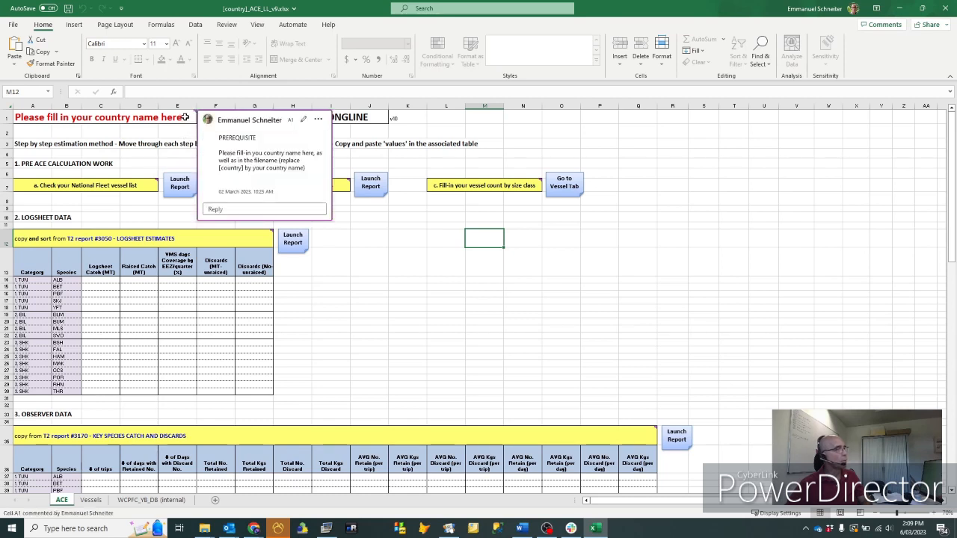
{"action": "left_click", "coordinate": [184, 118]}
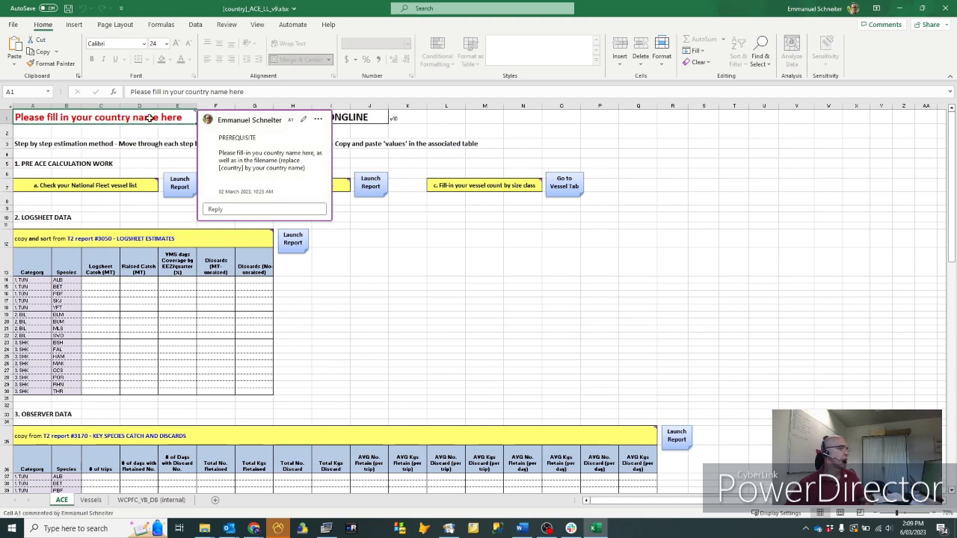
{"action": "left_click", "coordinate": [439, 166]}
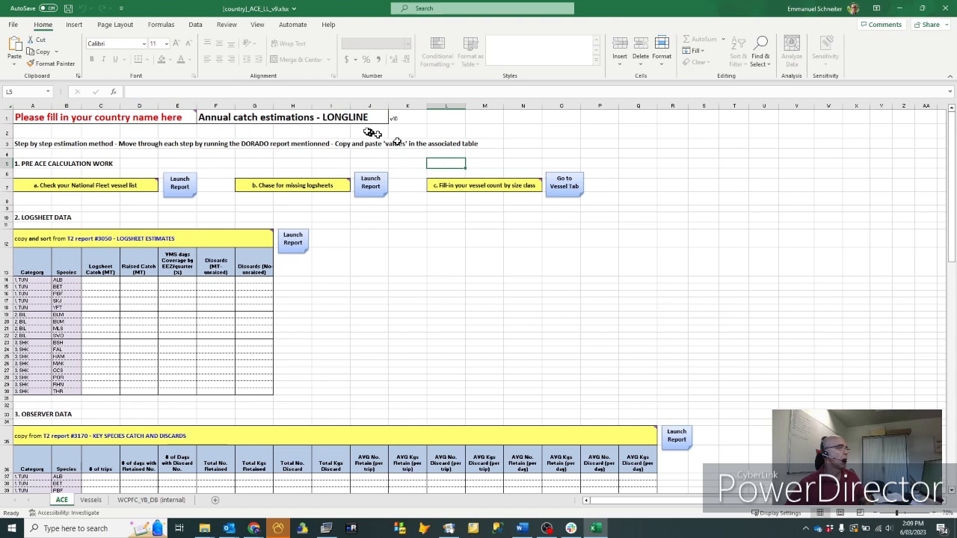
{"action": "left_click", "coordinate": [393, 118]}
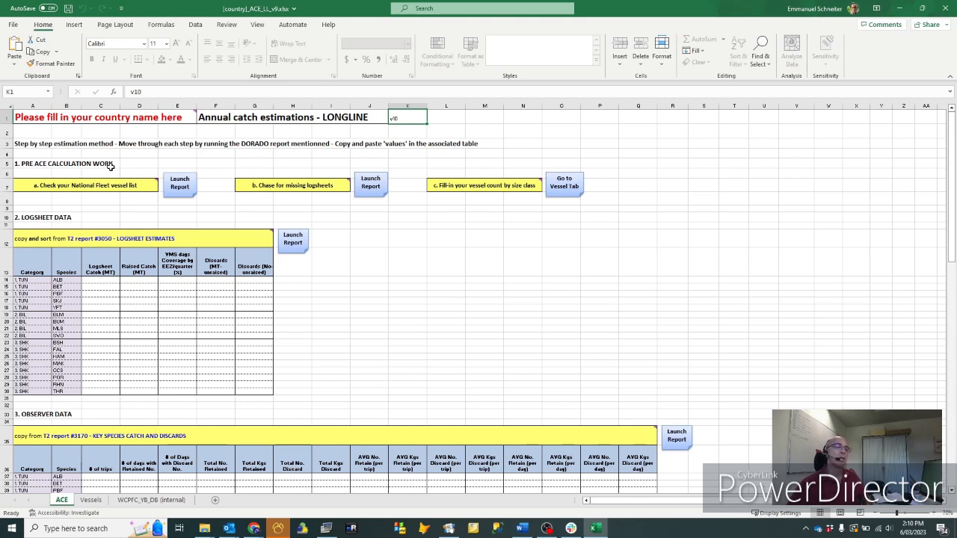
Read the prerequisite note on the "Check your National Fleet vessel list" step in the pre ACE calculation section.
{"action": "mouse_move", "coordinate": [110, 184]}
{"action": "mouse_move", "coordinate": [143, 186]}
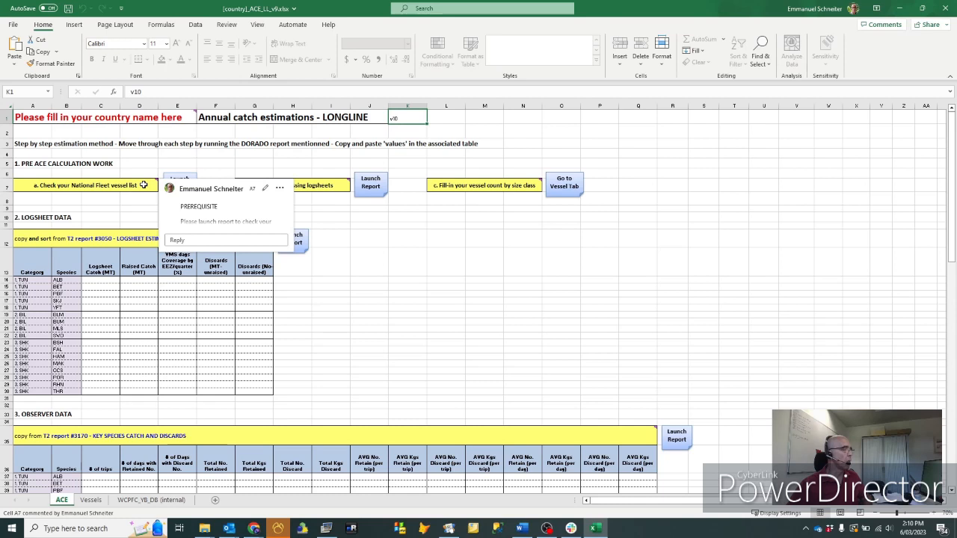
{"action": "left_click", "coordinate": [144, 185]}
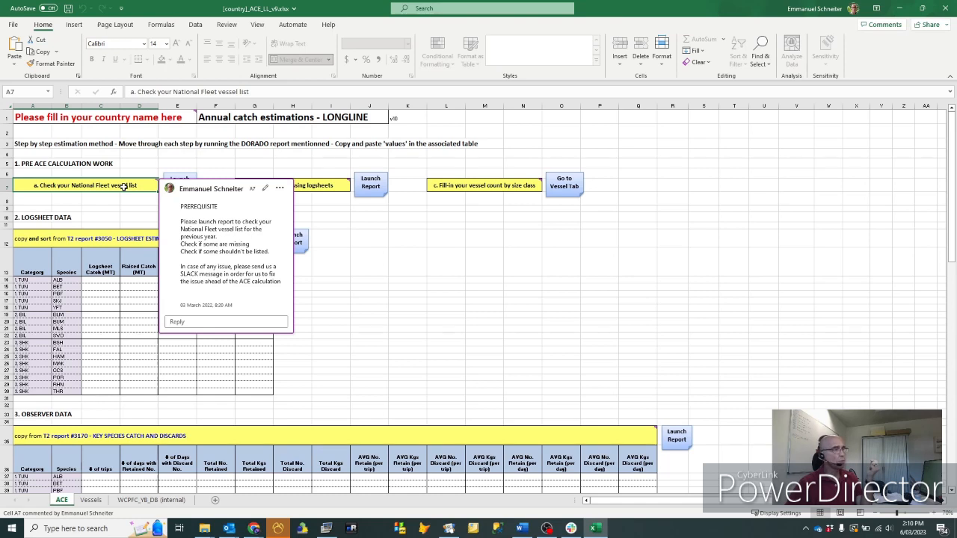
{"action": "left_click", "coordinate": [138, 198]}
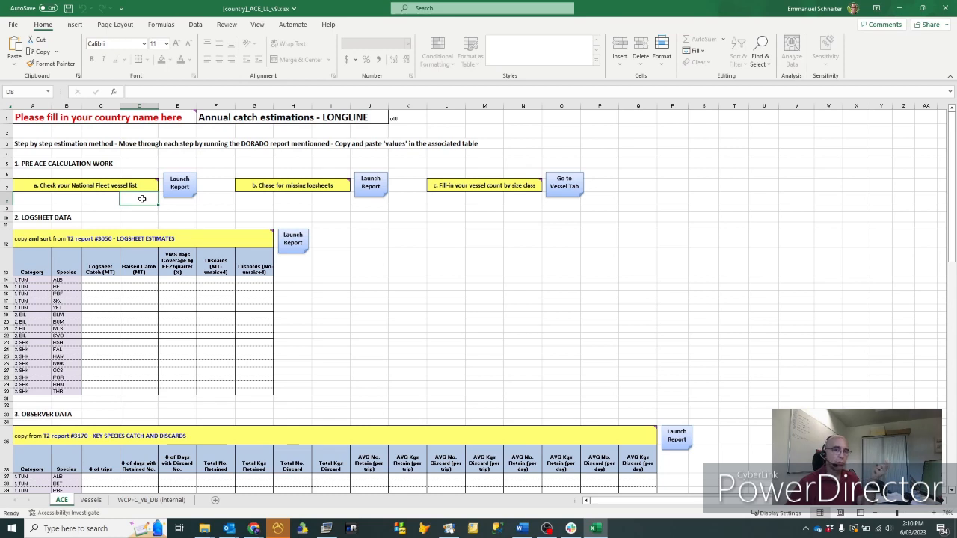
{"action": "mouse_move", "coordinate": [153, 187]}
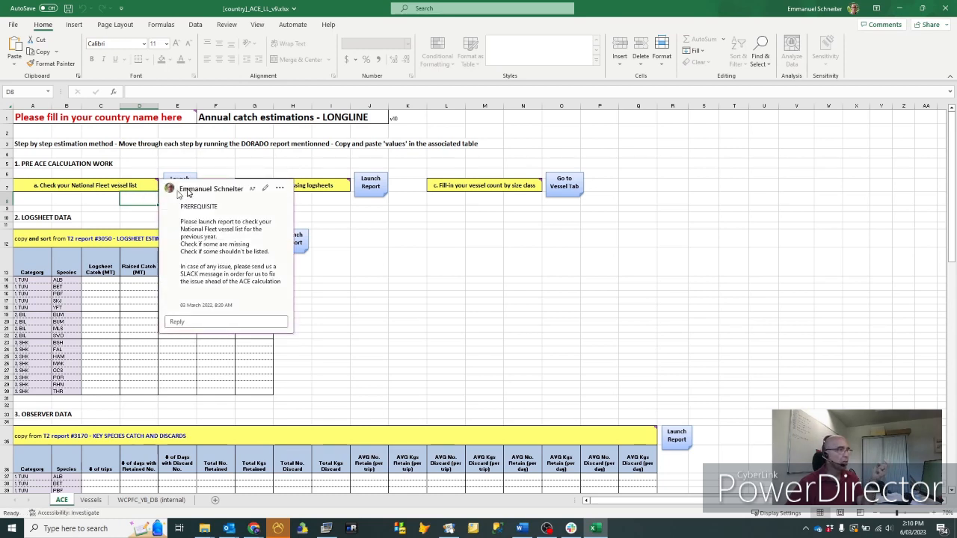
{"action": "left_click", "coordinate": [380, 233]}
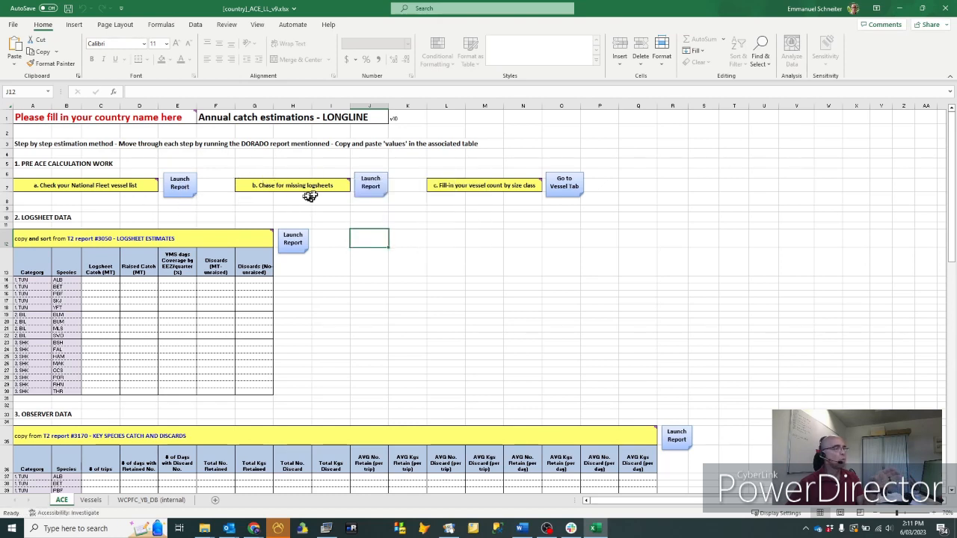
Read the prerequisite note on the "Chase for missing logsheets" step in the pre ACE calculation section.
{"action": "mouse_move", "coordinate": [305, 187]}
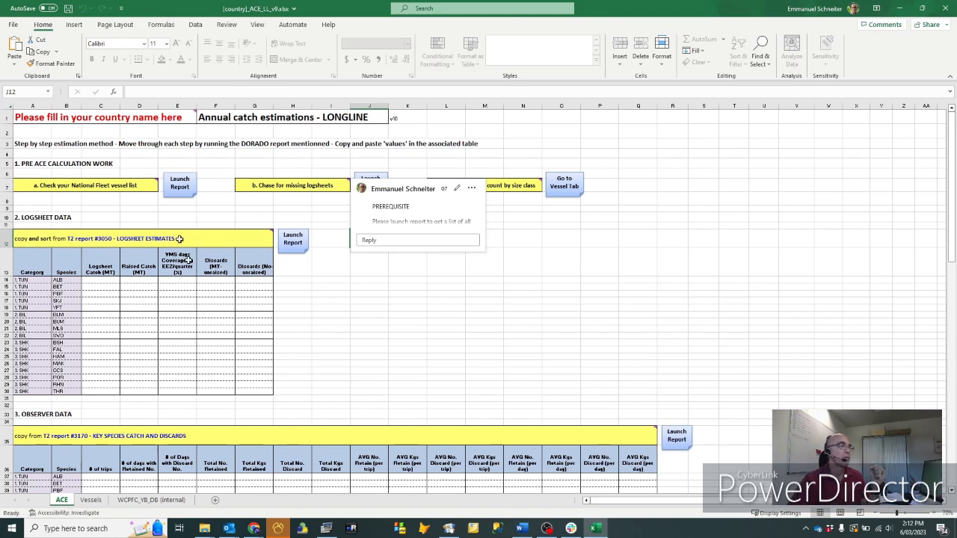
{"action": "left_click", "coordinate": [516, 308]}
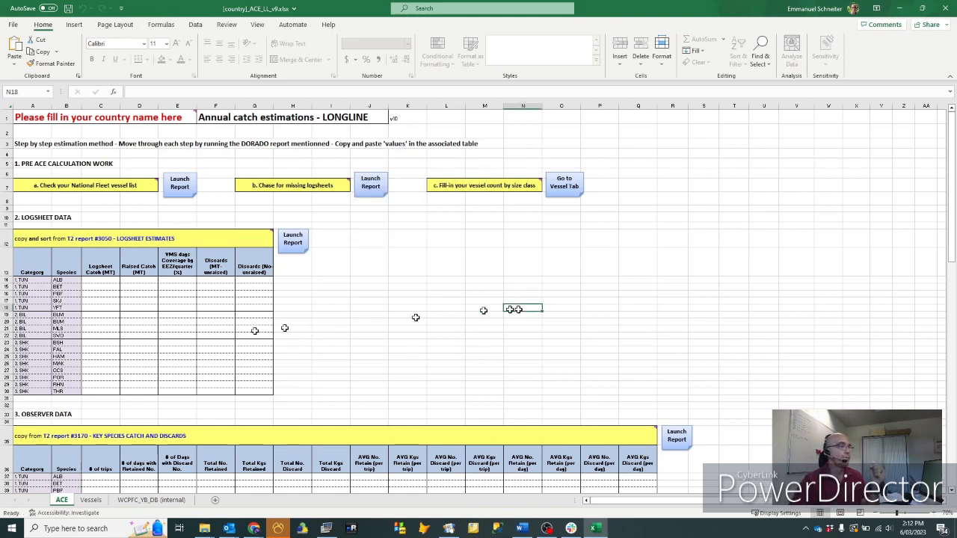
{"action": "left_click", "coordinate": [338, 185]}
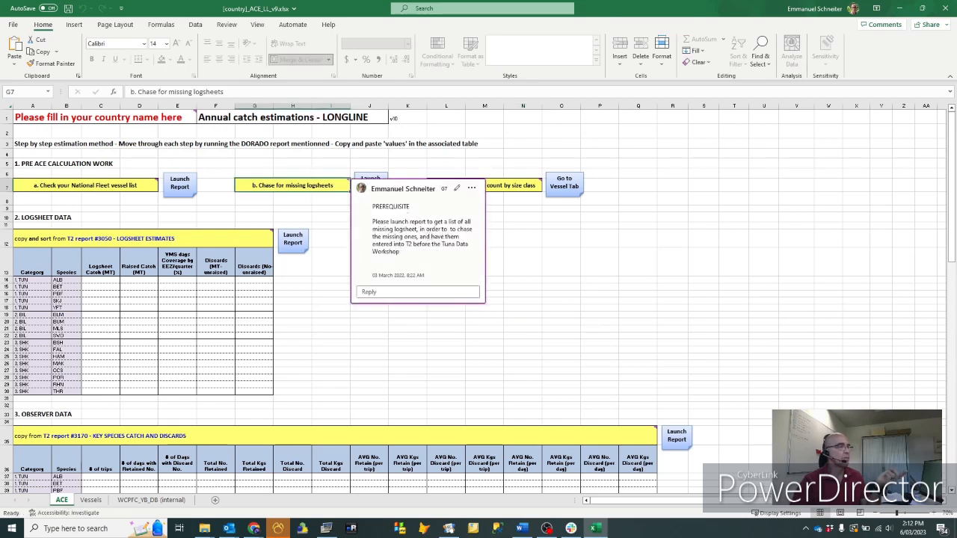
{"action": "left_click", "coordinate": [522, 238]}
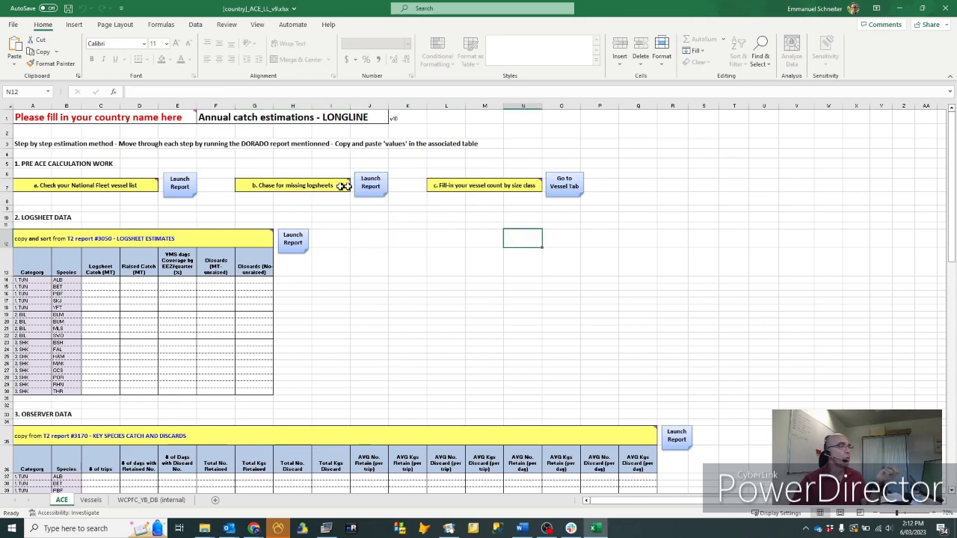
{"action": "mouse_move", "coordinate": [362, 189]}
{"action": "left_click", "coordinate": [663, 350]}
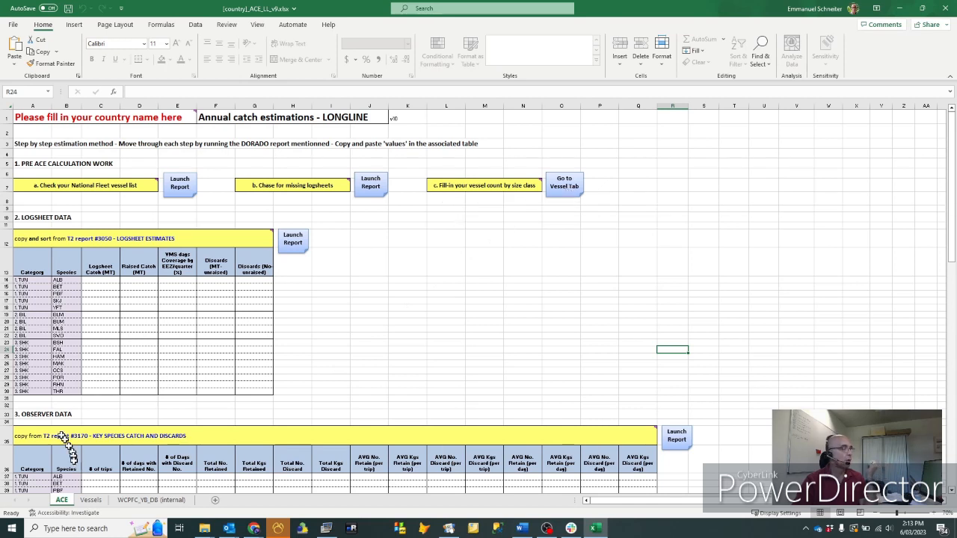
Look at the vessel category table on the Vessels sheet and return to the ACE sheet.
{"action": "left_click", "coordinate": [91, 501]}
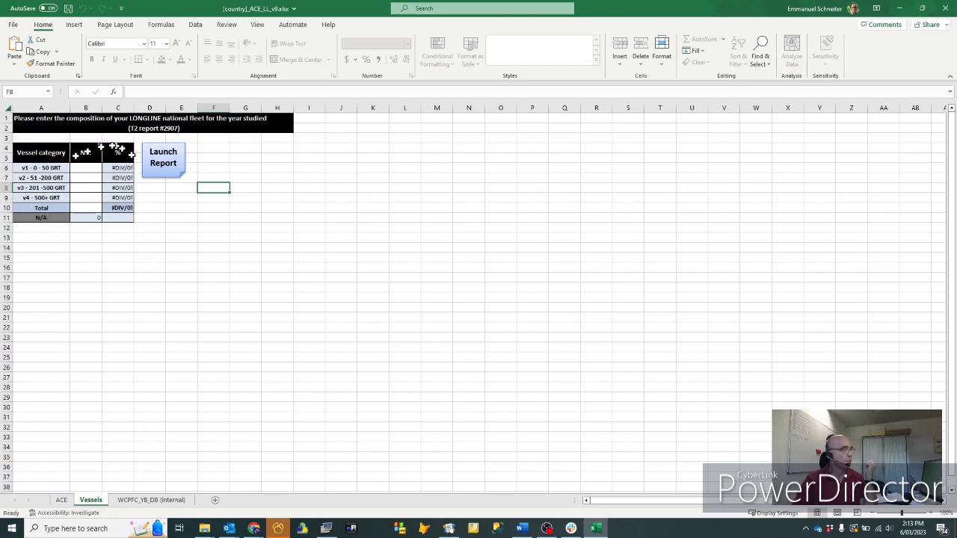
{"action": "left_click", "coordinate": [61, 500]}
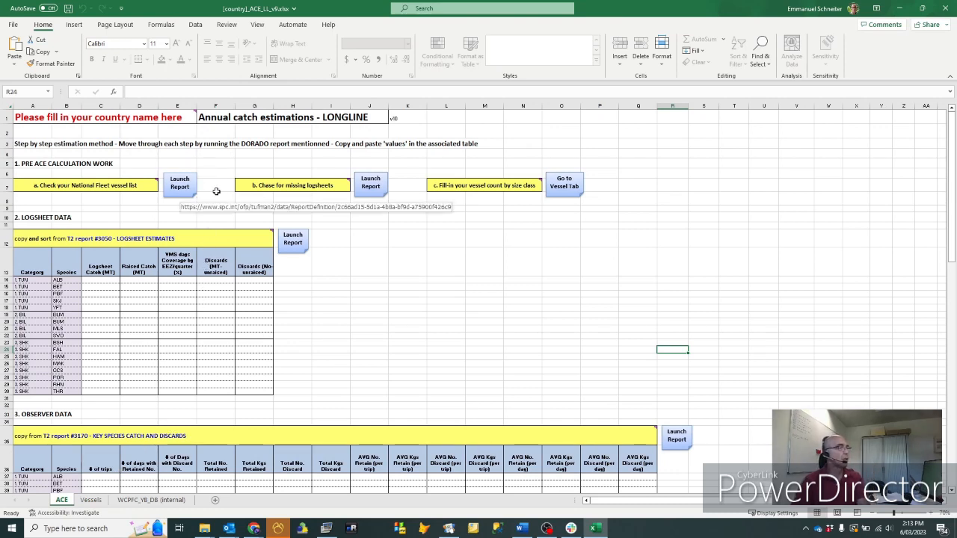
{"action": "mouse_move", "coordinate": [74, 185]}
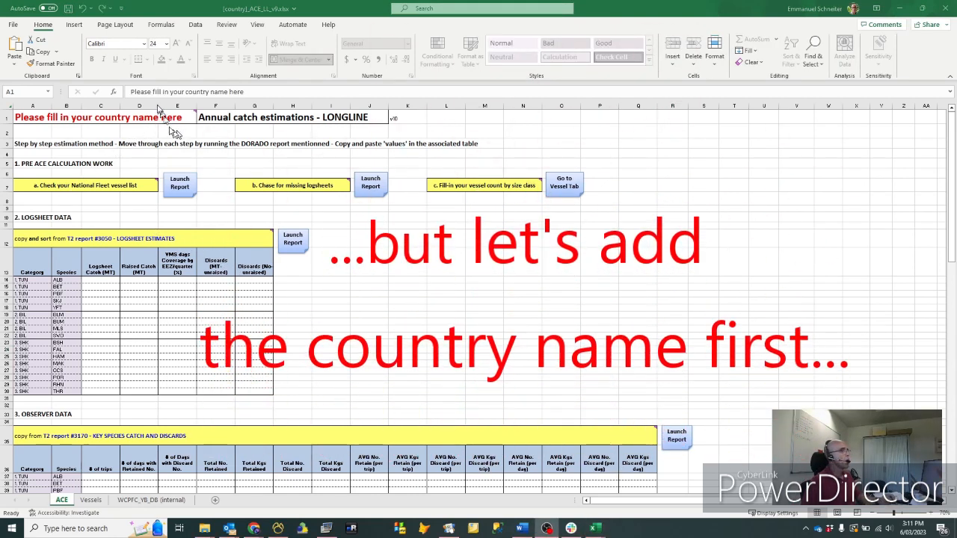
Replace the country name placeholder in cell A1 of the ACE sheet with SOLOMON ISLANDS.
{"action": "mouse_move", "coordinate": [153, 117]}
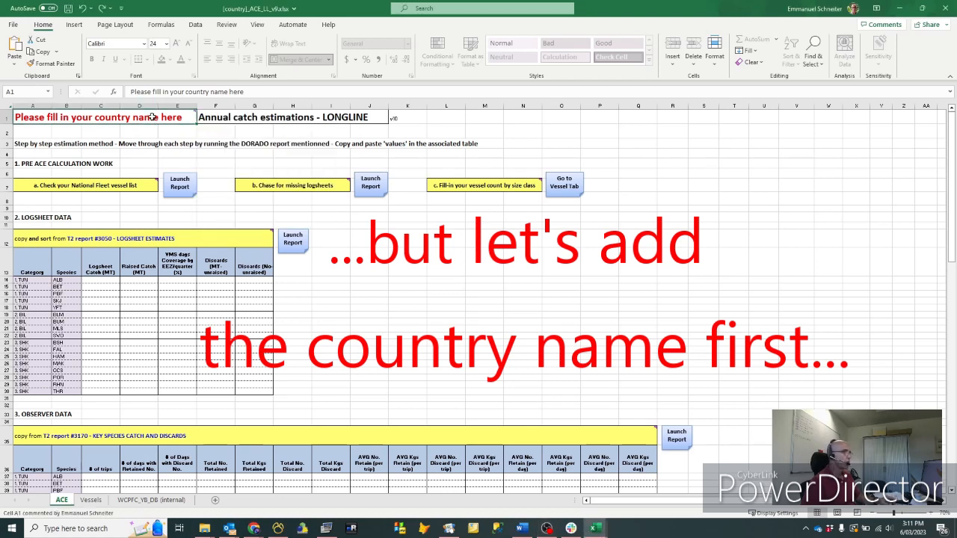
{"action": "double_click", "coordinate": [159, 115]}
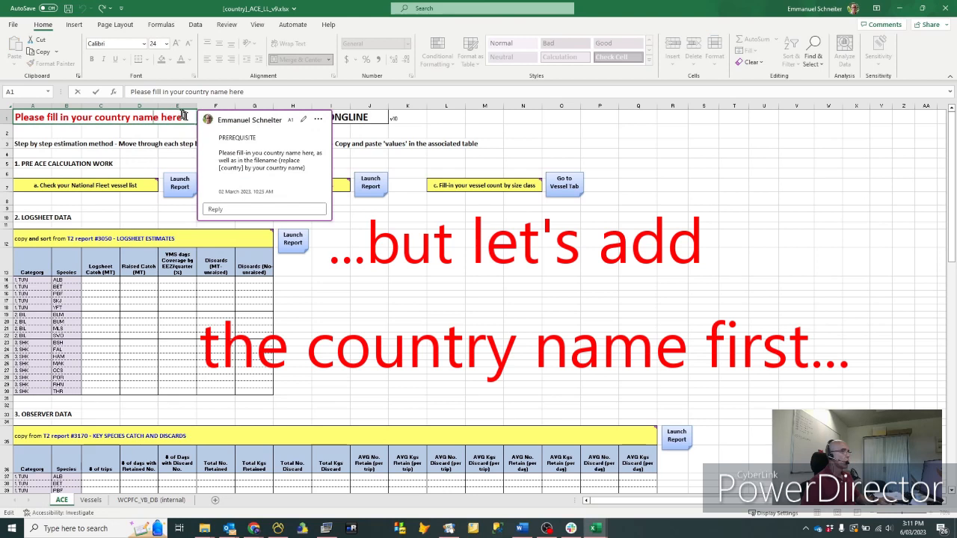
{"action": "left_click_drag", "start_coordinate": [183, 115], "coordinate": [15, 117]}
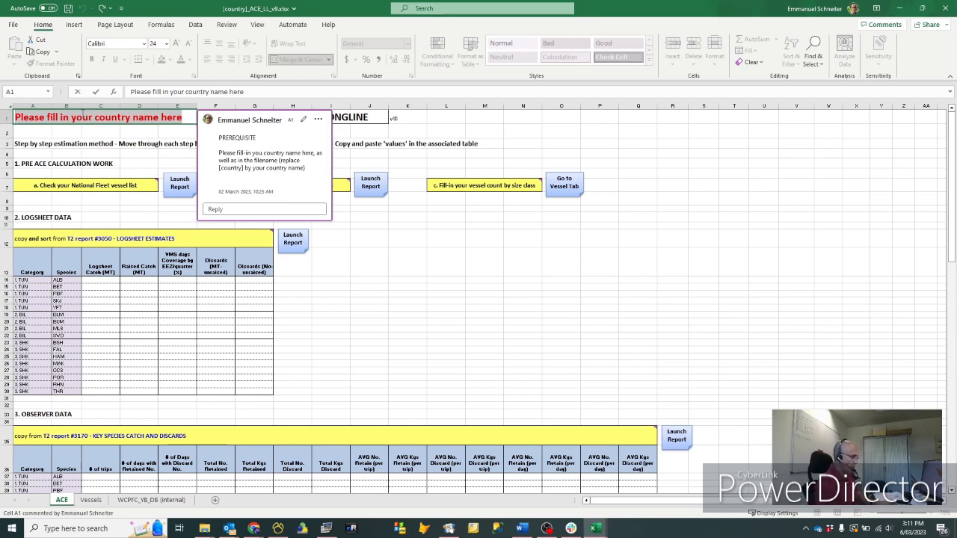
{"action": "type", "text": "SOLOMON ISLANDS"}
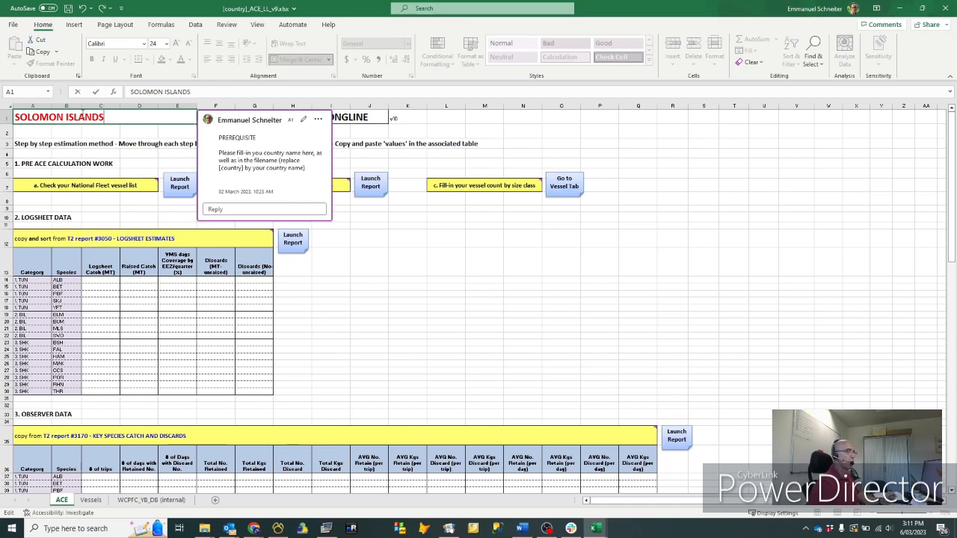
{"action": "left_click", "coordinate": [130, 142]}
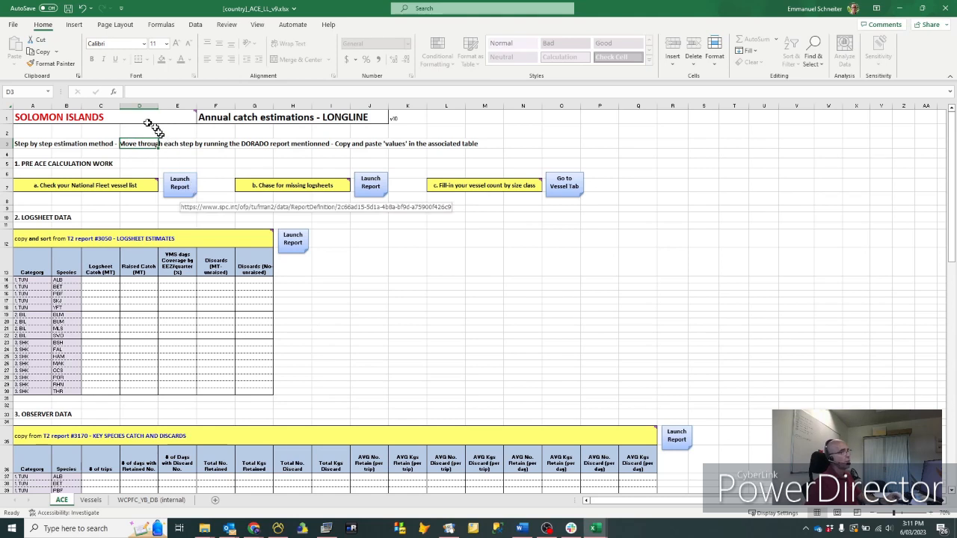
{"action": "mouse_move", "coordinate": [147, 122]}
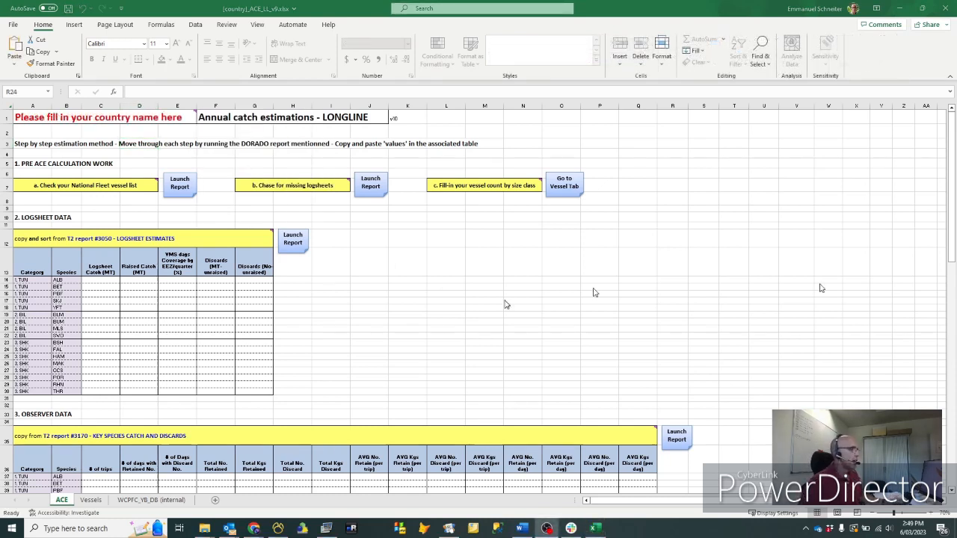
Run the linked National Fleet vessel list report in TUFMAN 2 for the year 2022 and review the vessels down to the end of the list.
{"action": "left_click", "coordinate": [186, 188]}
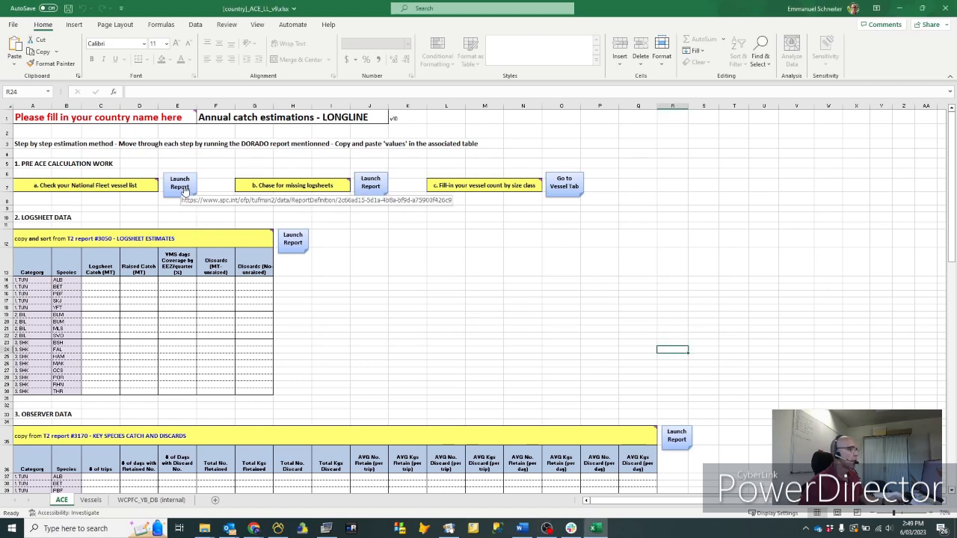
{"action": "left_click", "coordinate": [185, 188]}
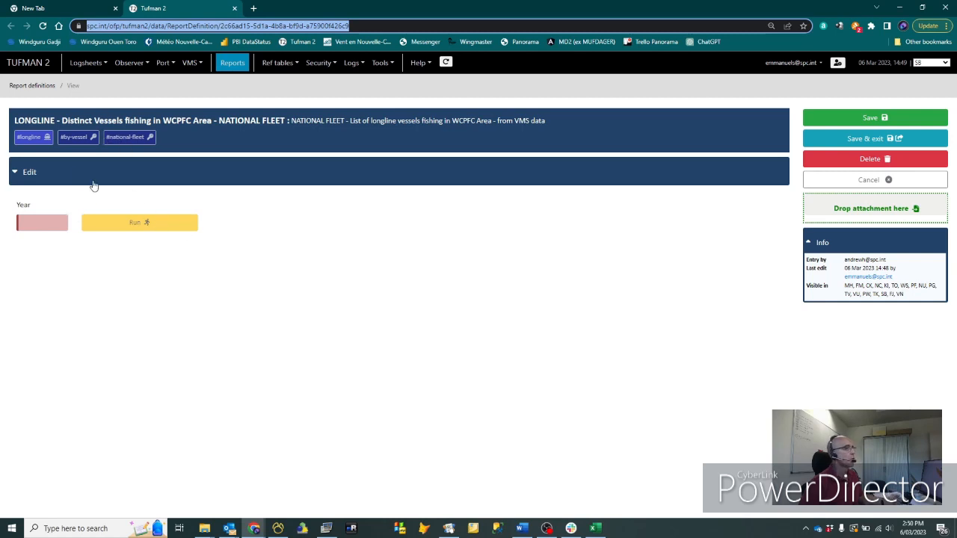
{"action": "left_click", "coordinate": [38, 228]}
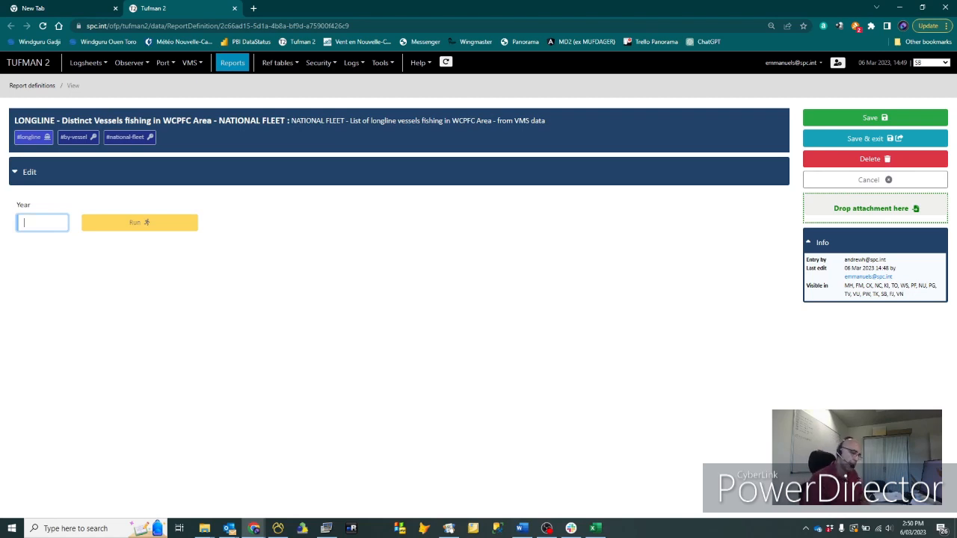
{"action": "type", "text": "2022"}
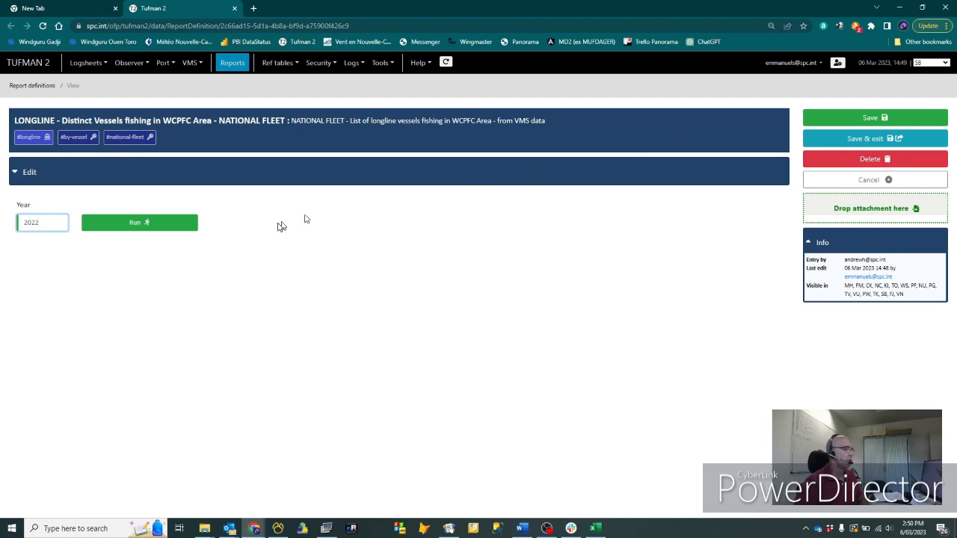
{"action": "left_click", "coordinate": [147, 226]}
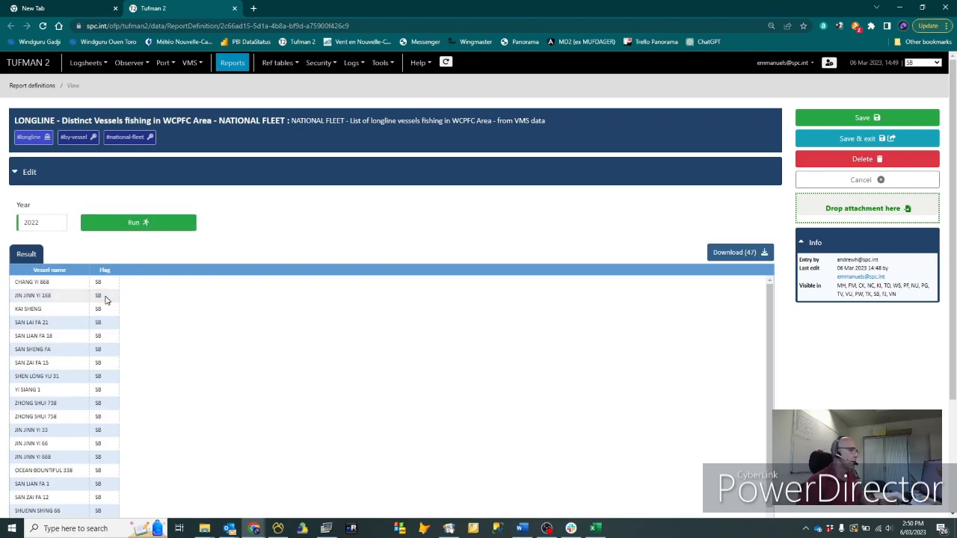
{"action": "scroll", "coordinate": [130, 303], "scroll_direction": "down", "scroll_amount": 1}
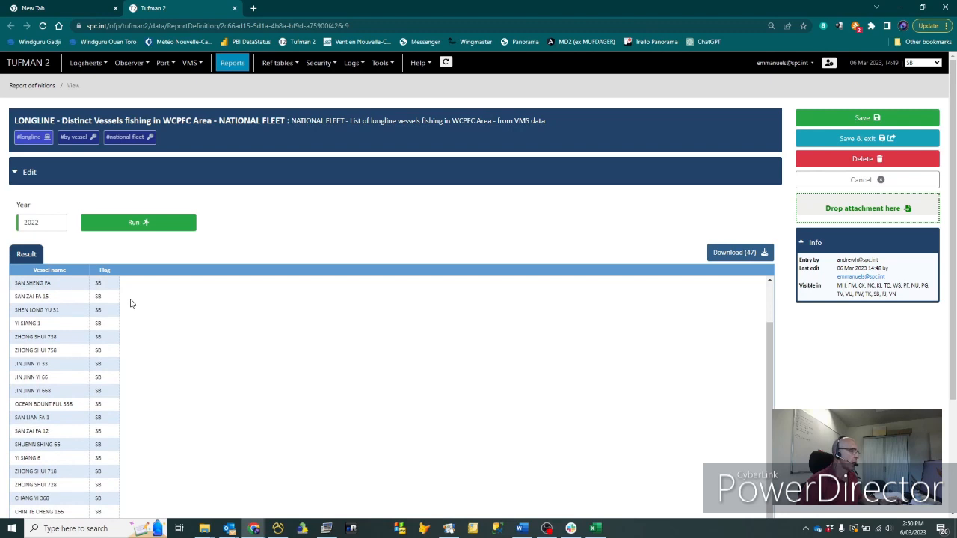
{"action": "scroll", "coordinate": [150, 384], "scroll_direction": "down", "scroll_amount": 3}
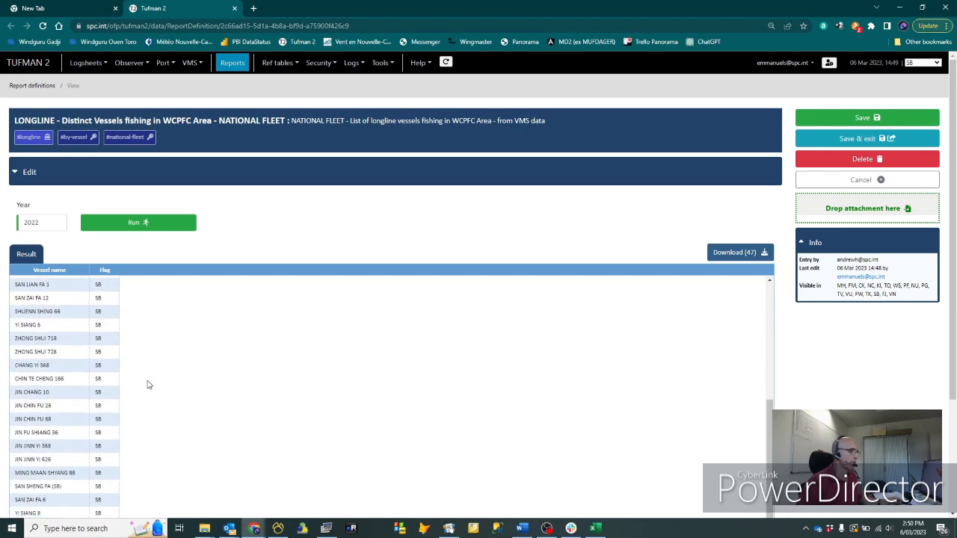
{"action": "scroll", "coordinate": [162, 395], "scroll_direction": "down", "scroll_amount": 2}
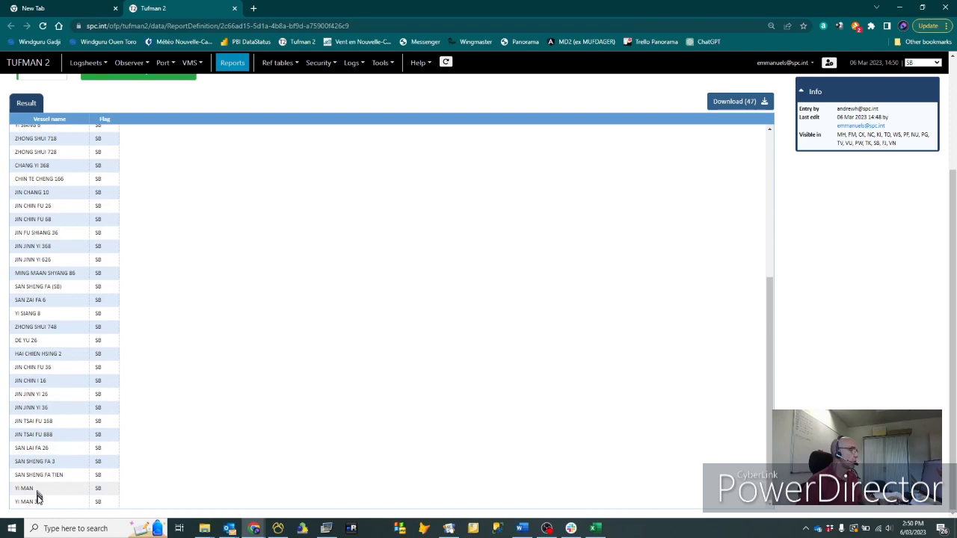
{"action": "scroll", "coordinate": [37, 498], "scroll_direction": "up", "scroll_amount": 3}
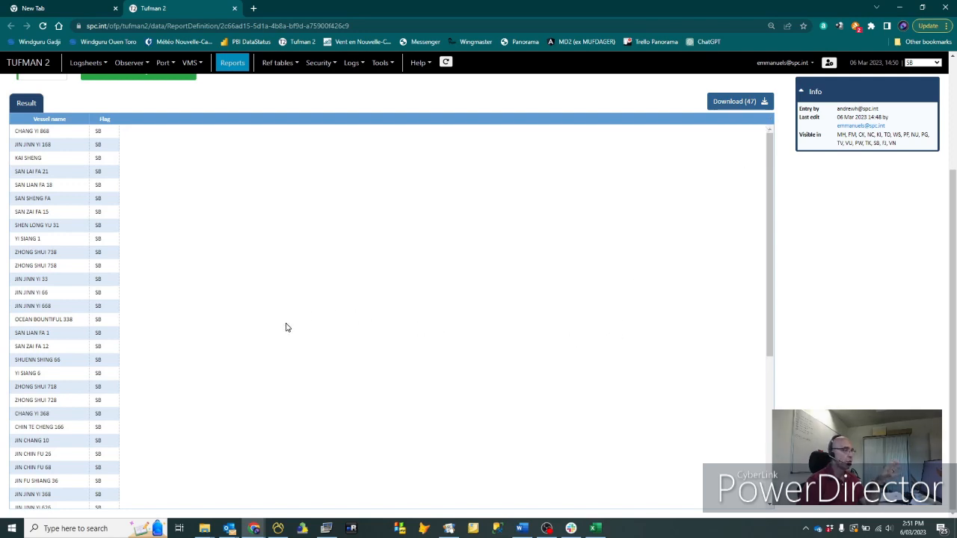
{"action": "scroll", "coordinate": [200, 241], "scroll_direction": "up", "scroll_amount": 3}
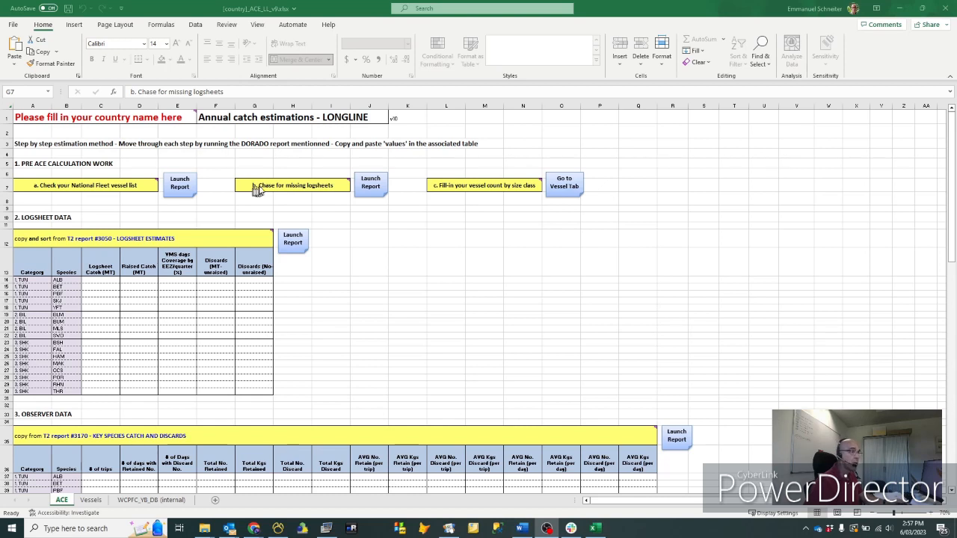
Run the linked national fleet missing logsheets report in TUFMAN 2 for the year 2022 and review the listed trips to the end.
{"action": "left_click", "coordinate": [371, 184]}
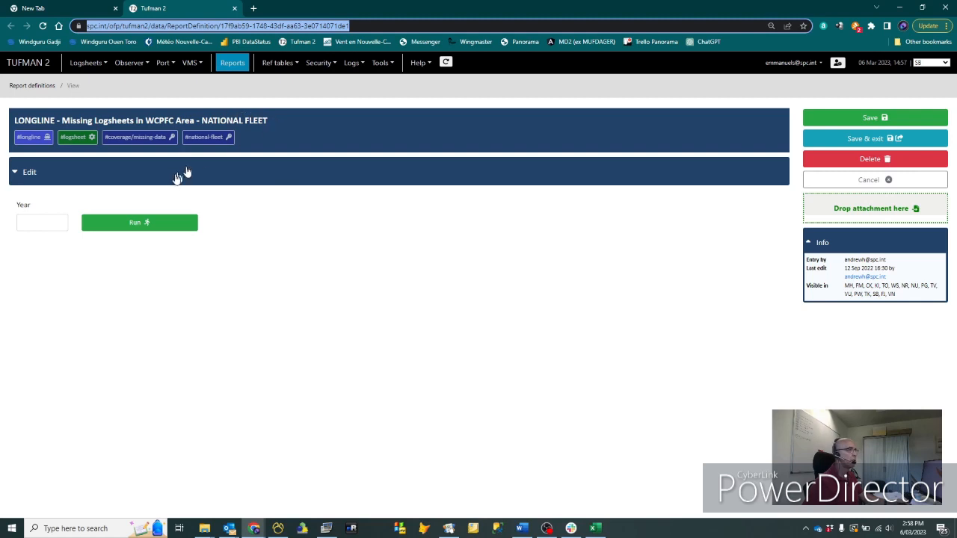
{"action": "left_click", "coordinate": [52, 222]}
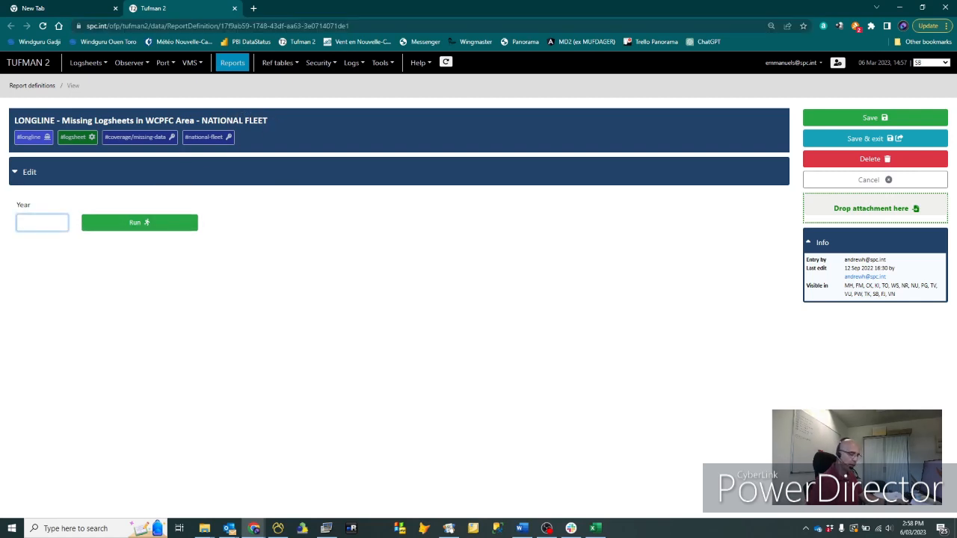
{"action": "type", "text": "2022"}
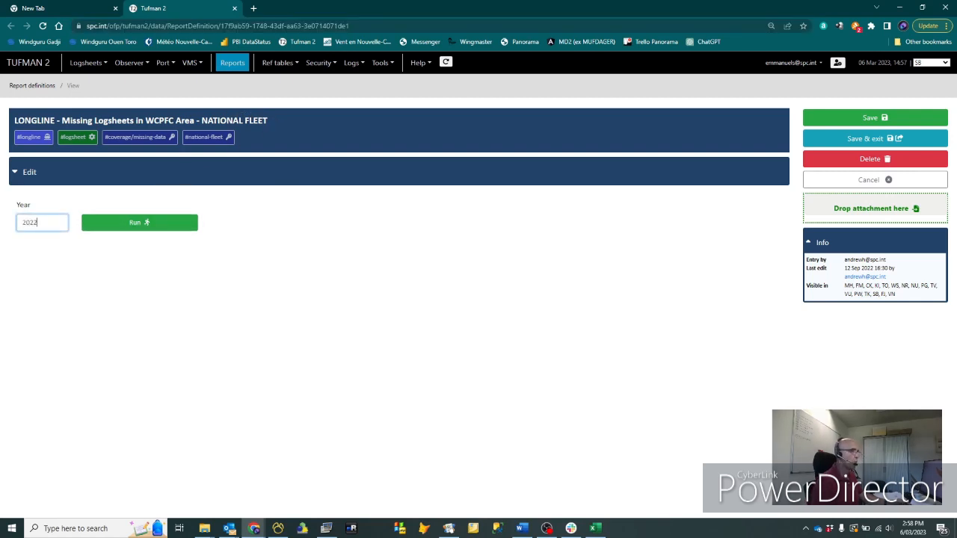
{"action": "left_click", "coordinate": [138, 224]}
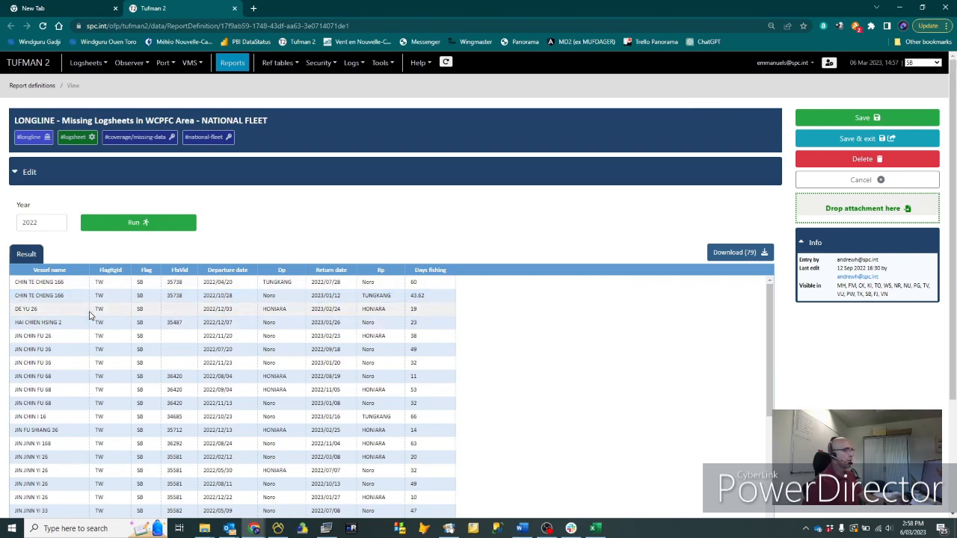
{"action": "scroll", "coordinate": [96, 316], "scroll_direction": "down", "scroll_amount": 3}
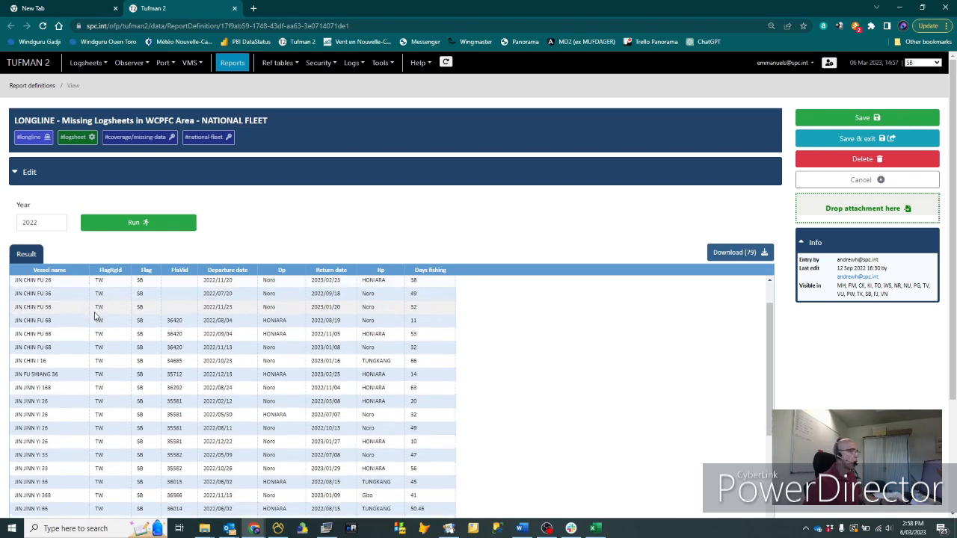
{"action": "scroll", "coordinate": [98, 316], "scroll_direction": "down", "scroll_amount": 6}
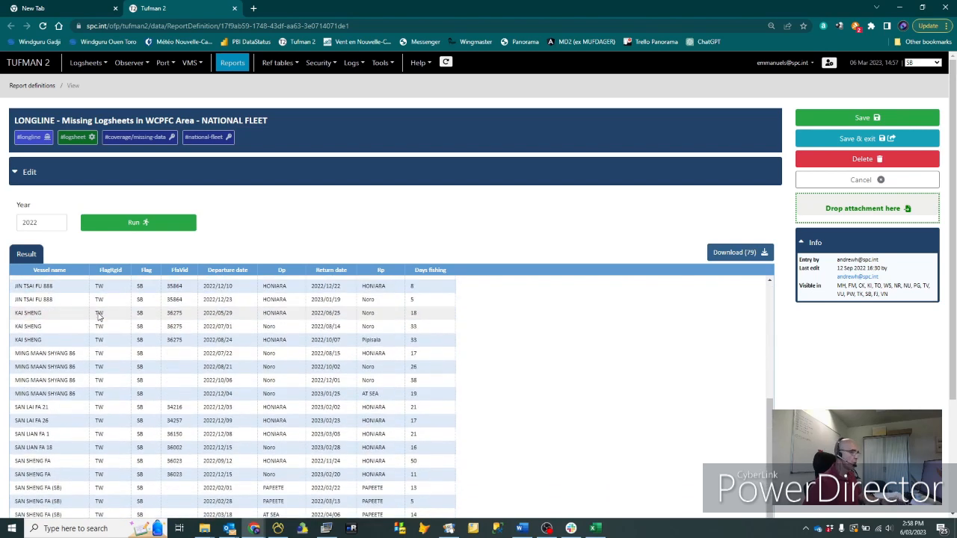
{"action": "scroll", "coordinate": [98, 316], "scroll_direction": "down", "scroll_amount": 2}
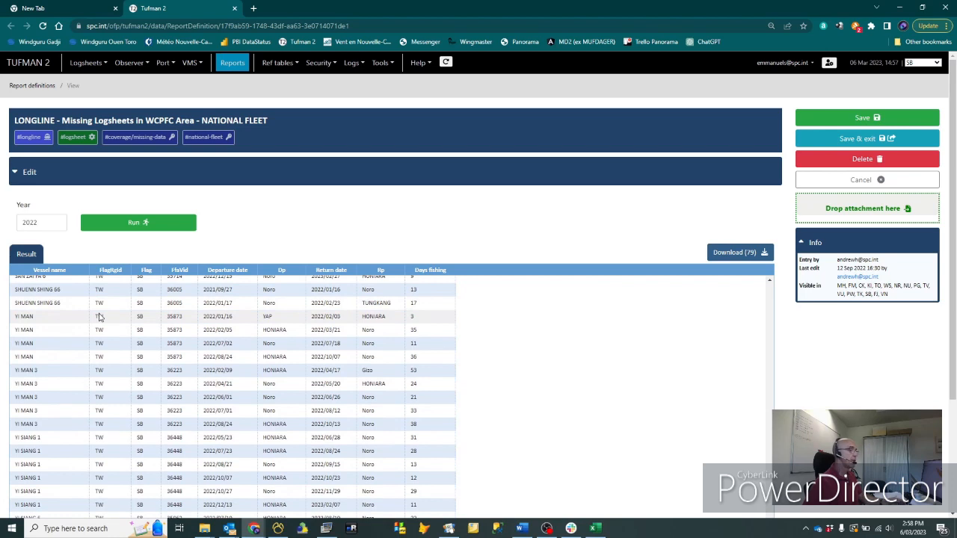
{"action": "scroll", "coordinate": [98, 316], "scroll_direction": "down", "scroll_amount": 2}
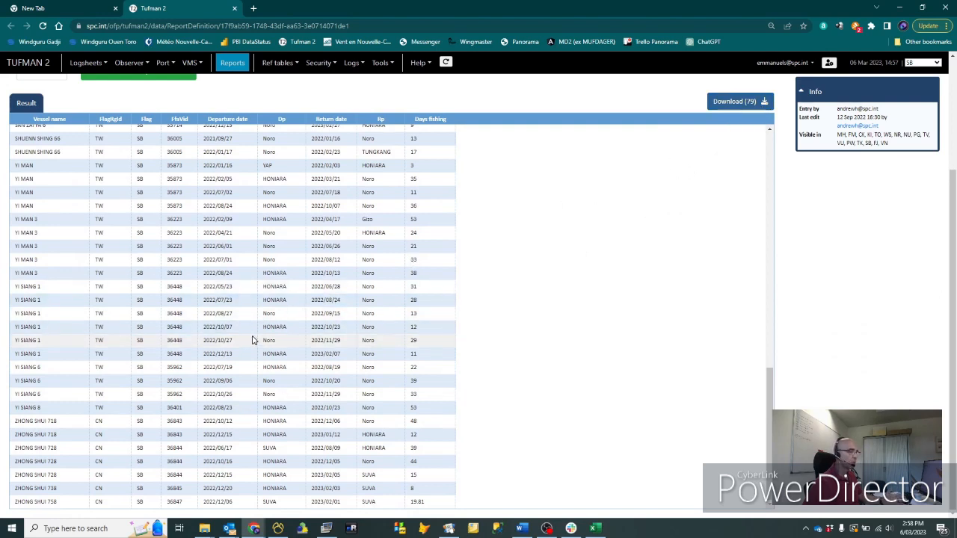
{"action": "scroll", "coordinate": [253, 340], "scroll_direction": "up", "scroll_amount": 15}
{"action": "scroll", "coordinate": [253, 340], "scroll_direction": "up", "scroll_amount": 6}
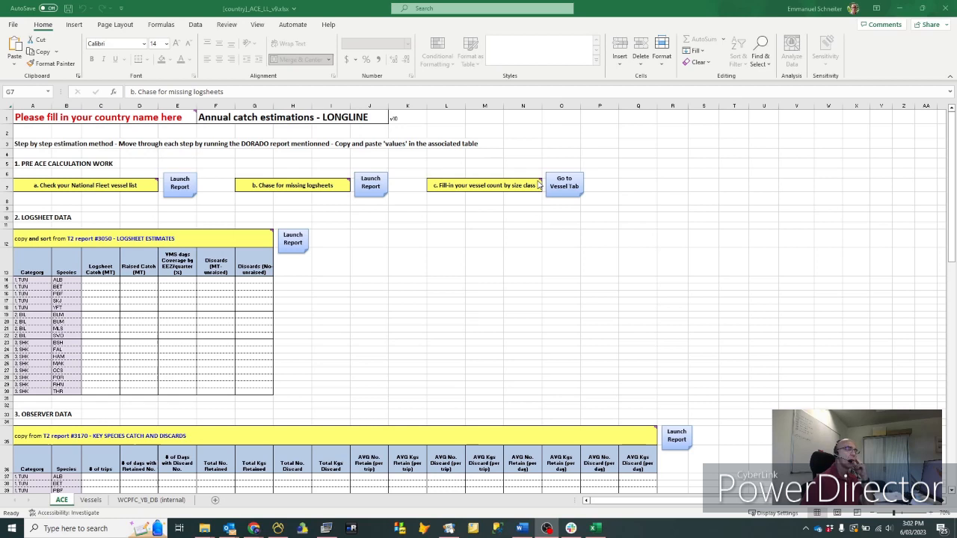
Read the note on the vessel count by size class step and run the Vessels sheet's linked fleet structure report in TUFMAN 2.
{"action": "mouse_move", "coordinate": [536, 183]}
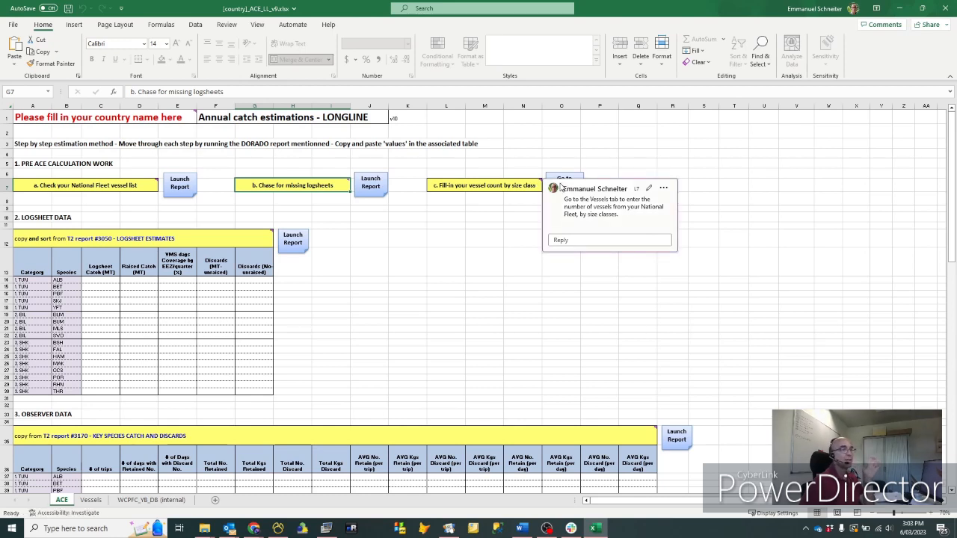
{"action": "left_click", "coordinate": [523, 236]}
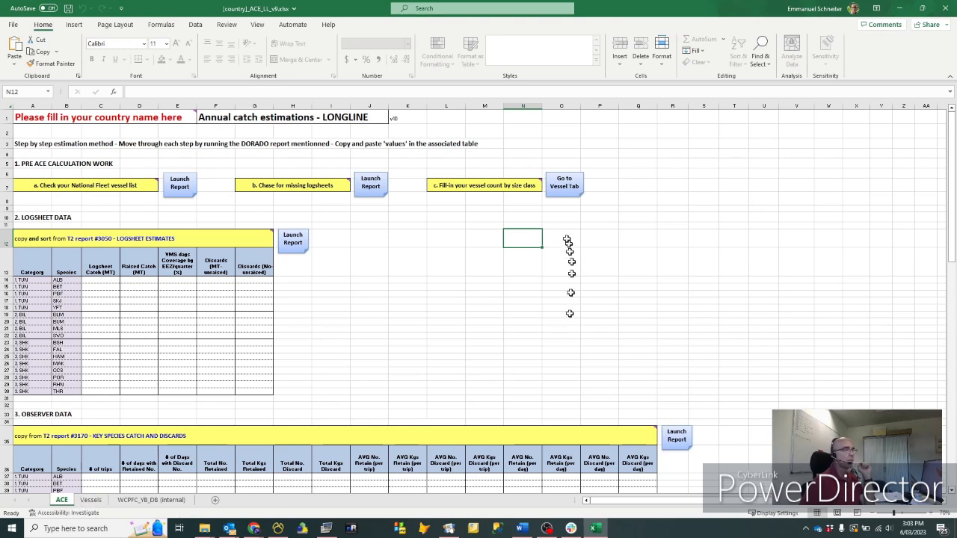
{"action": "left_click", "coordinate": [563, 189]}
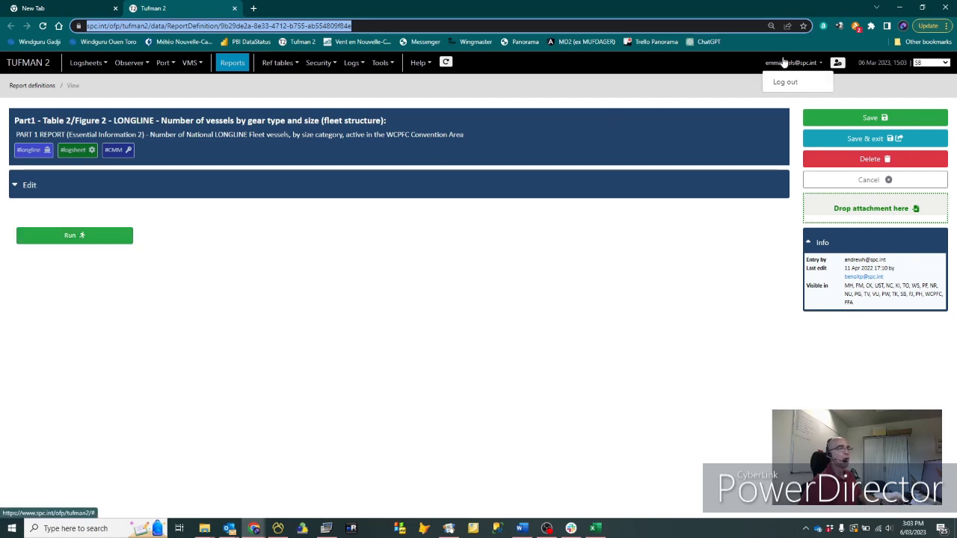
{"action": "left_click", "coordinate": [69, 237]}
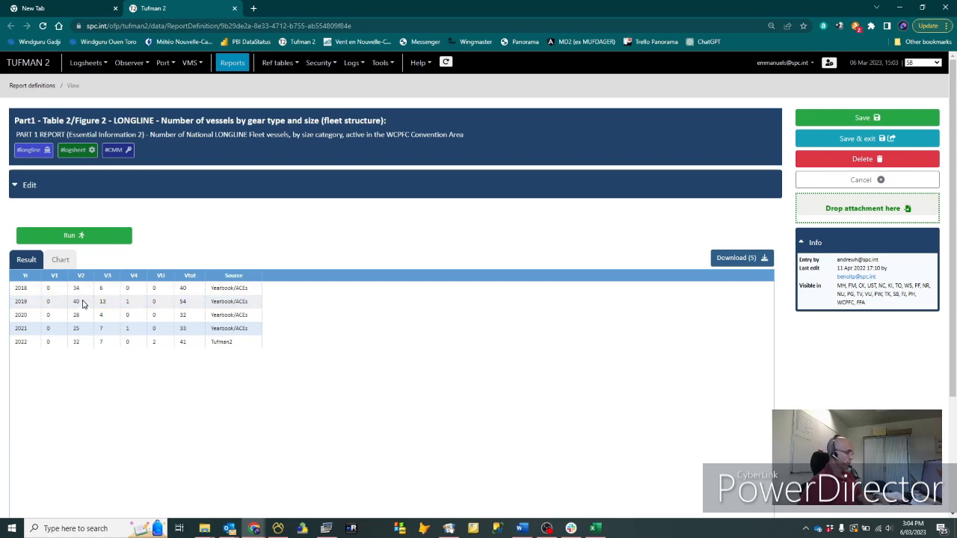
{"action": "key", "text": "alt+Tab"}
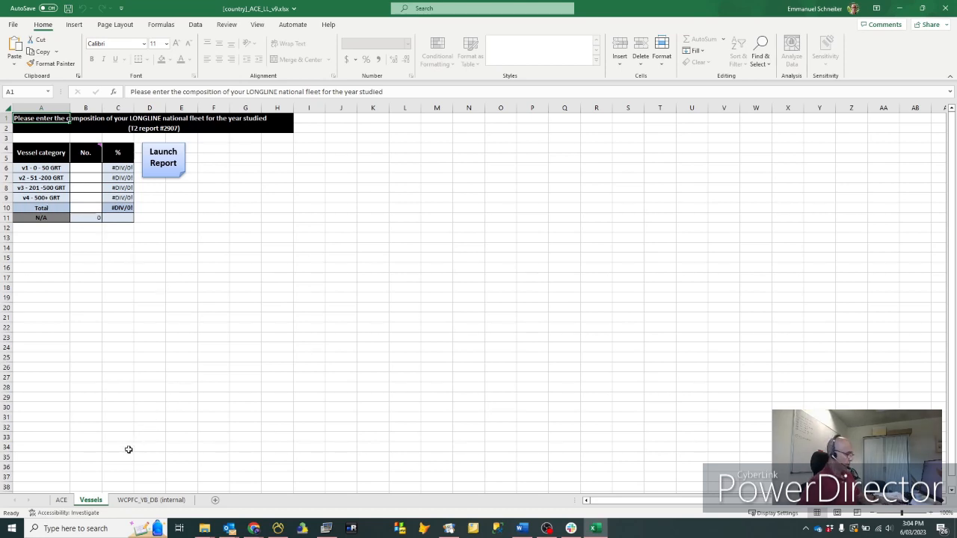
{"action": "key", "text": "alt+Tab"}
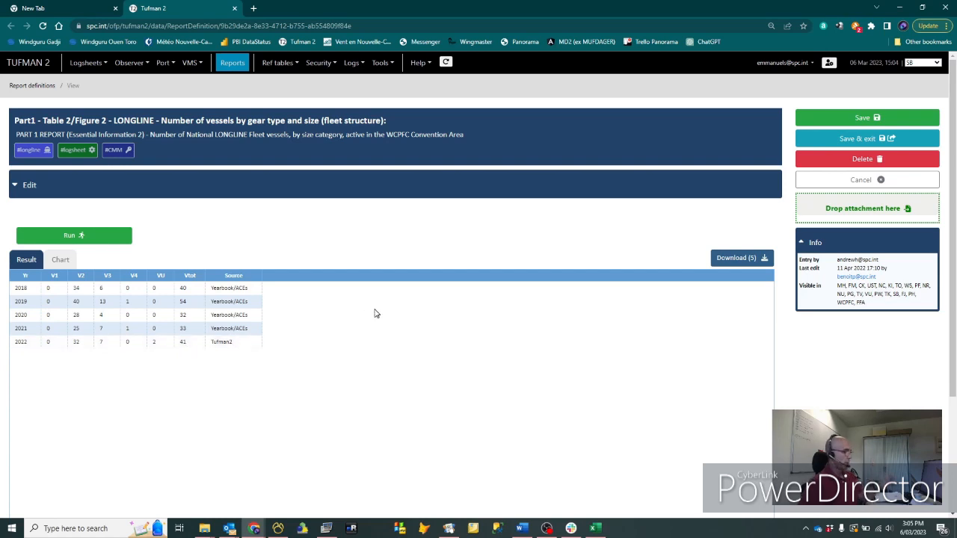
In the Excel Vessels sheet, enter 32 vessels for v2 (51-200 GRT), 7 for v3 (201-500 GRT) and 41 as the total.
{"action": "key", "text": "alt+Tab"}
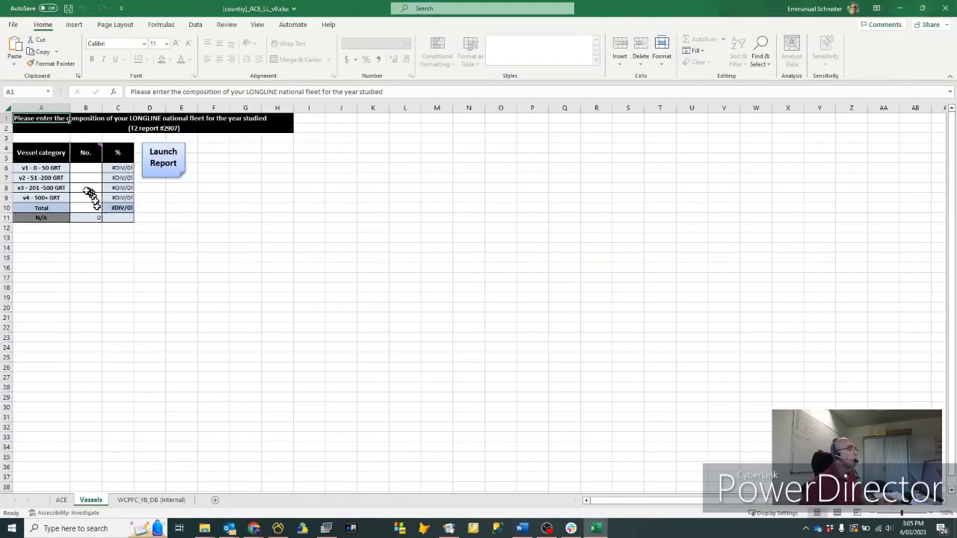
{"action": "left_click", "coordinate": [94, 177]}
{"action": "type", "text": "32"}
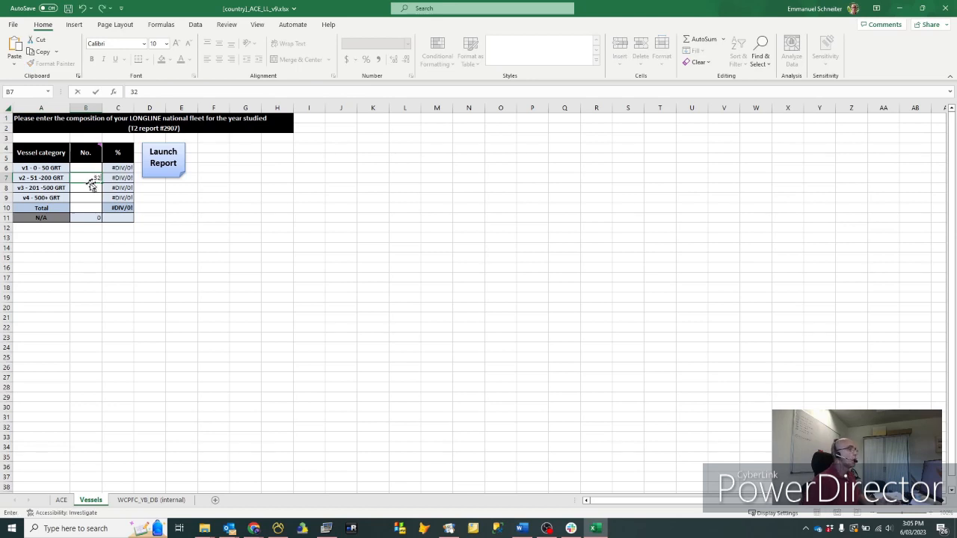
{"action": "key", "text": "Return"}
{"action": "type", "text": "7"}
{"action": "left_click", "coordinate": [95, 208]}
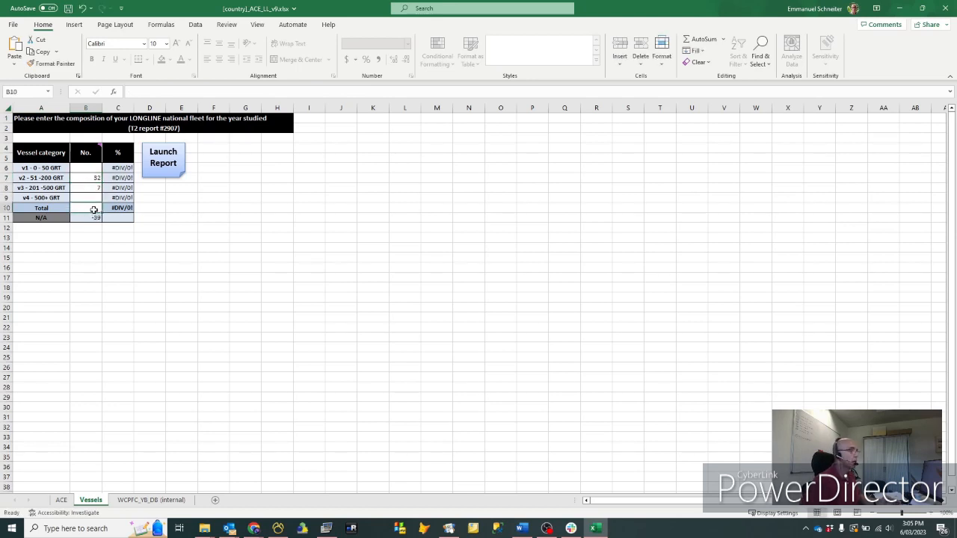
{"action": "left_click", "coordinate": [161, 248]}
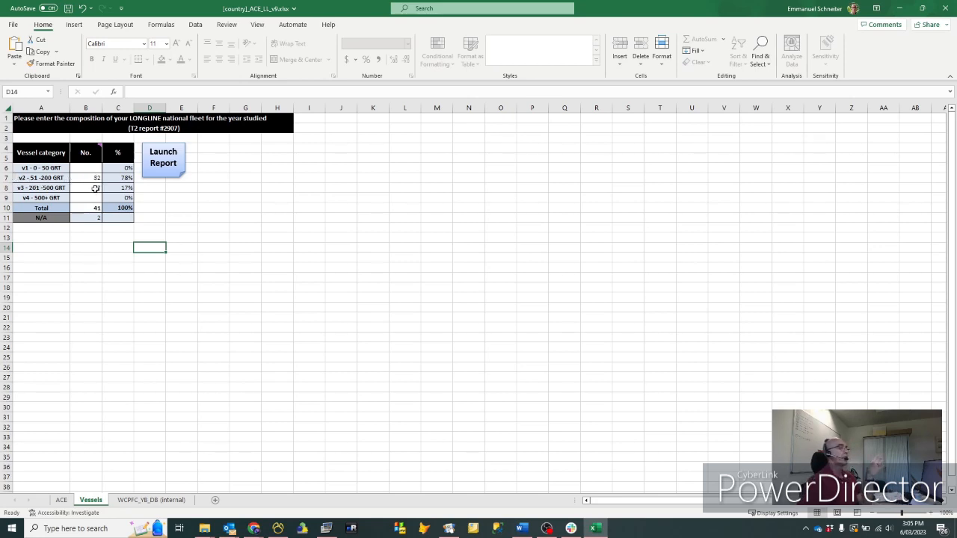
Return to the ACE sheet and read the step-by-step guide attached to the T2 report #3050 logsheet estimates heading.
{"action": "left_click", "coordinate": [61, 501]}
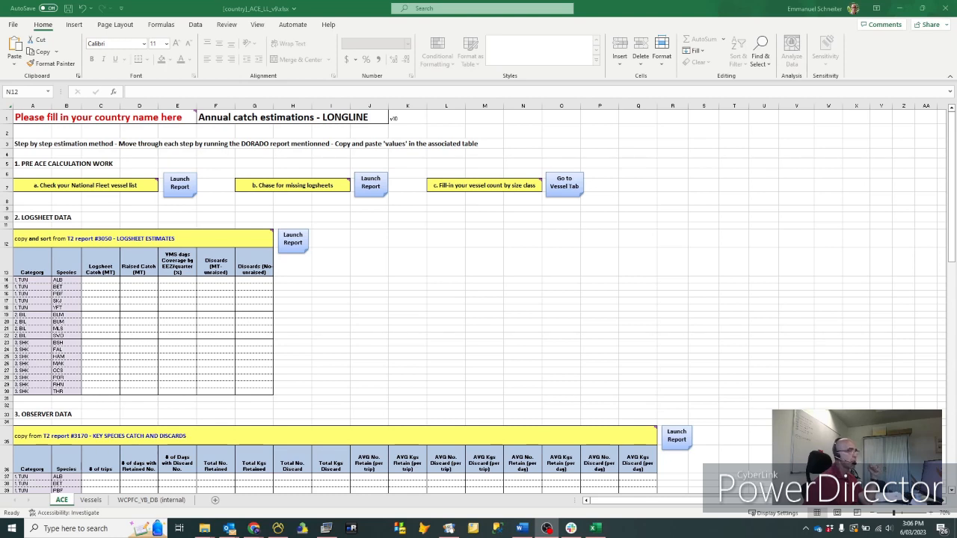
{"action": "left_click", "coordinate": [59, 219]}
{"action": "double_click", "coordinate": [74, 218]}
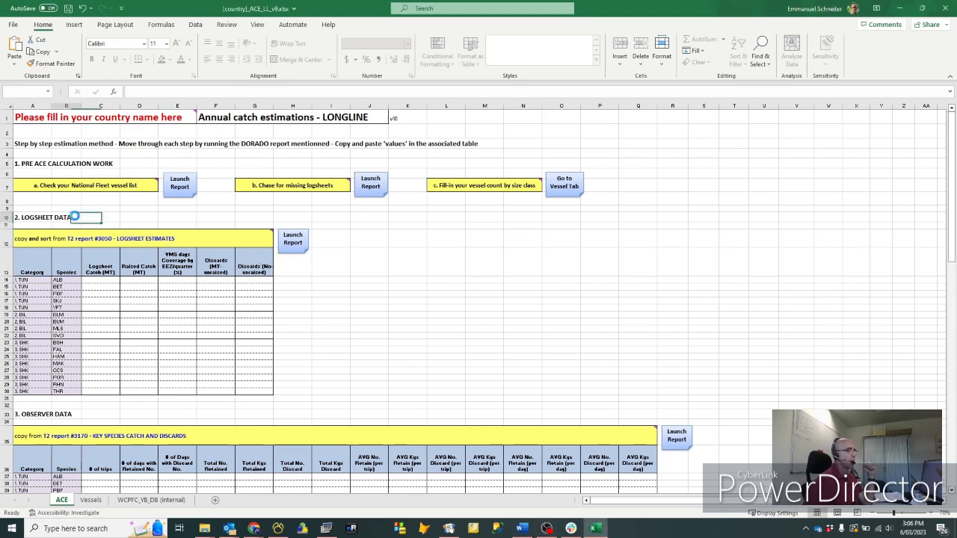
{"action": "left_click", "coordinate": [483, 292]}
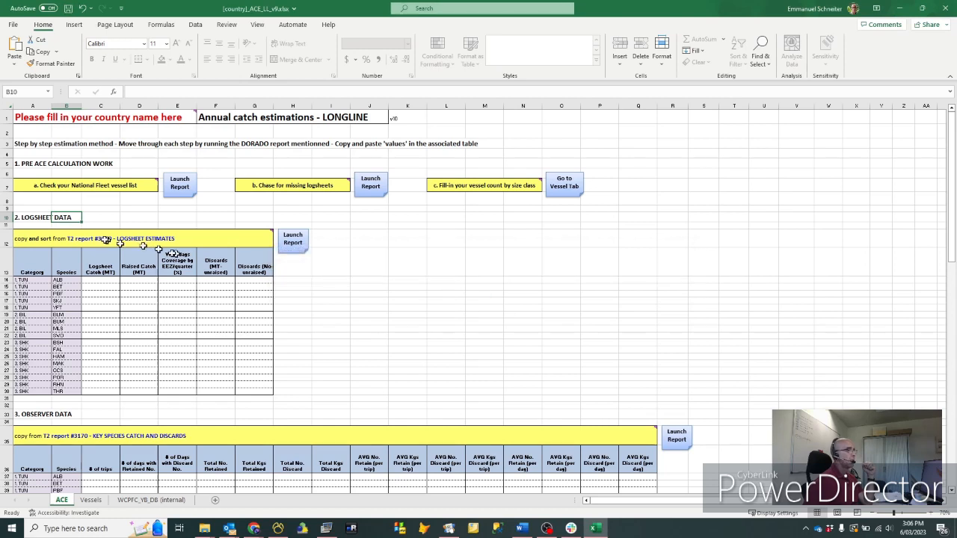
{"action": "left_click", "coordinate": [35, 219]}
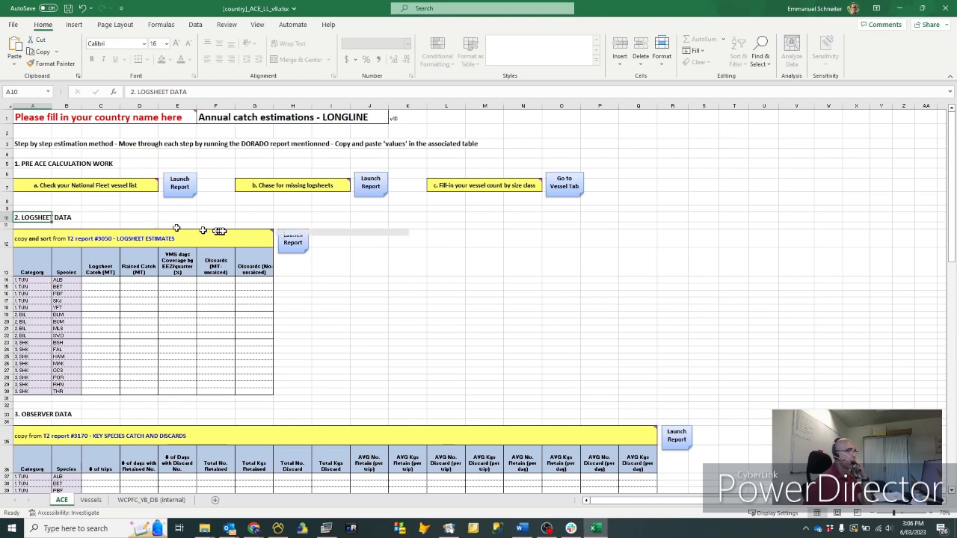
{"action": "mouse_move", "coordinate": [200, 238]}
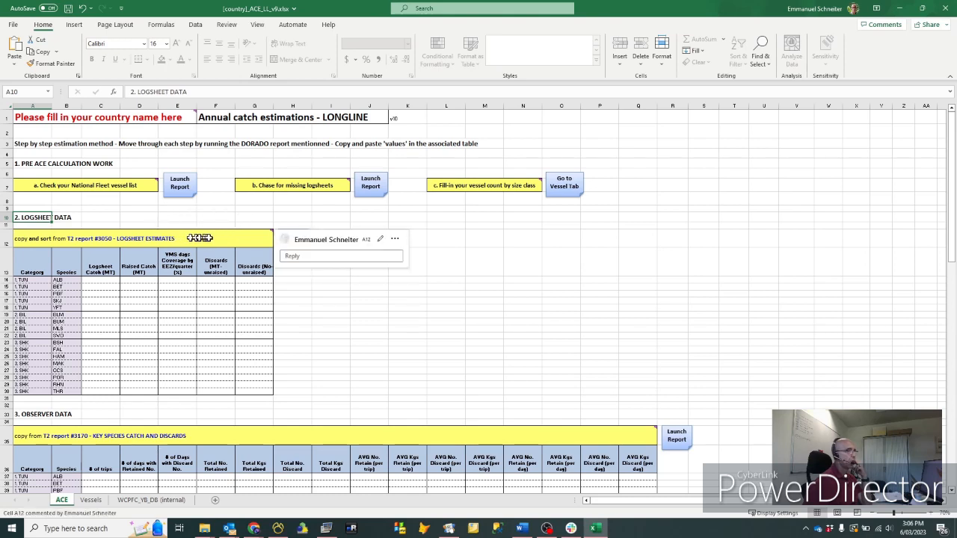
{"action": "left_click", "coordinate": [265, 234]}
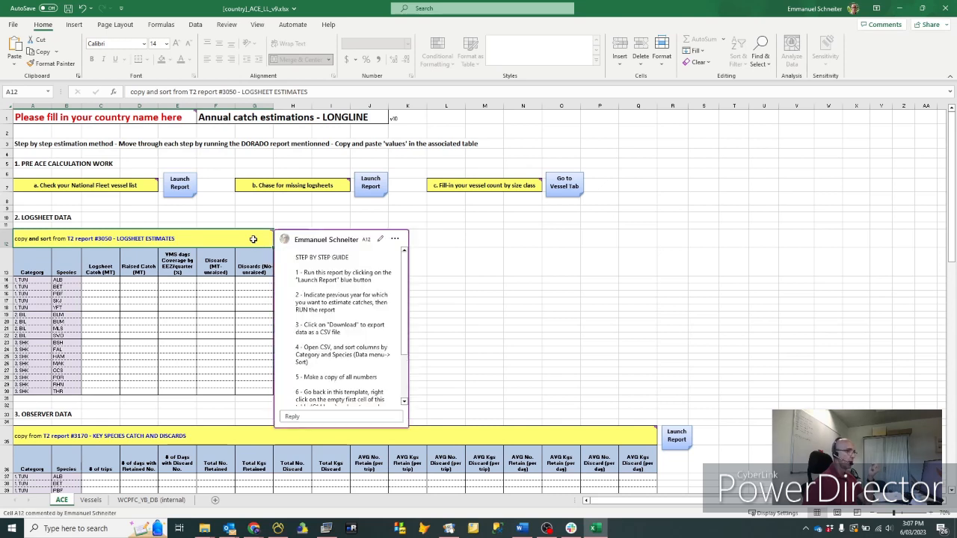
{"action": "left_click", "coordinate": [483, 262]}
{"action": "mouse_move", "coordinate": [97, 238]}
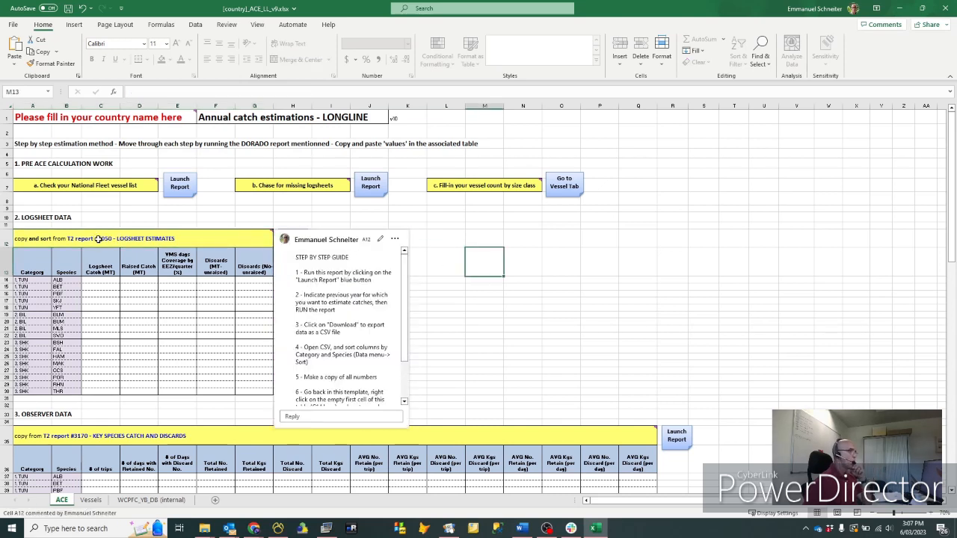
{"action": "left_click", "coordinate": [467, 316]}
{"action": "mouse_move", "coordinate": [41, 239]}
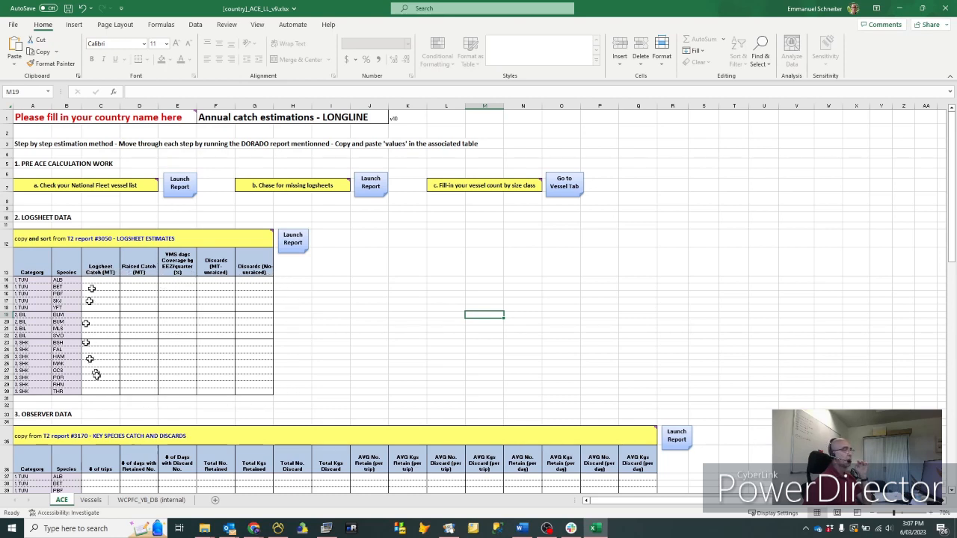
Run the linked key species catches report in TUFMAN 2 for the year 2022 and open its downloaded CSV results in Excel.
{"action": "left_click", "coordinate": [294, 250]}
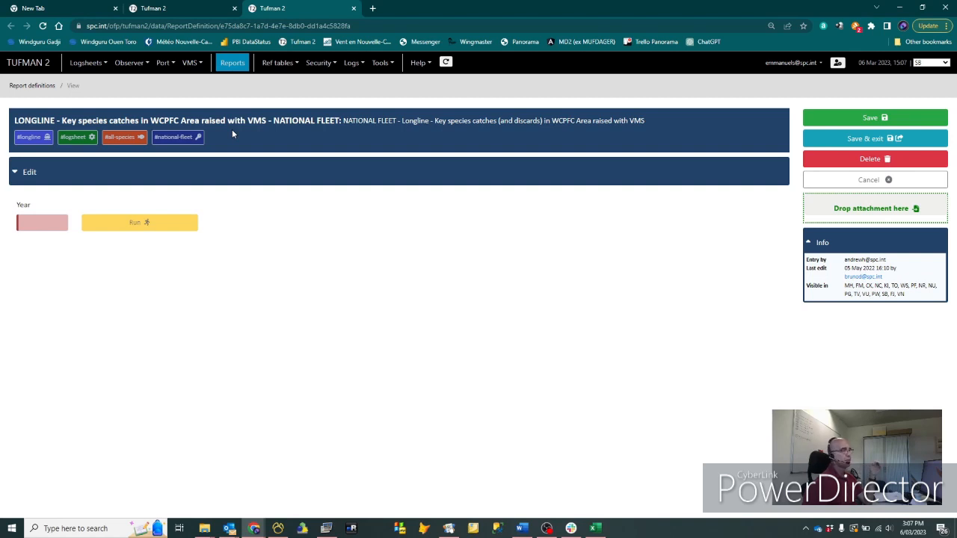
{"action": "left_click", "coordinate": [66, 223]}
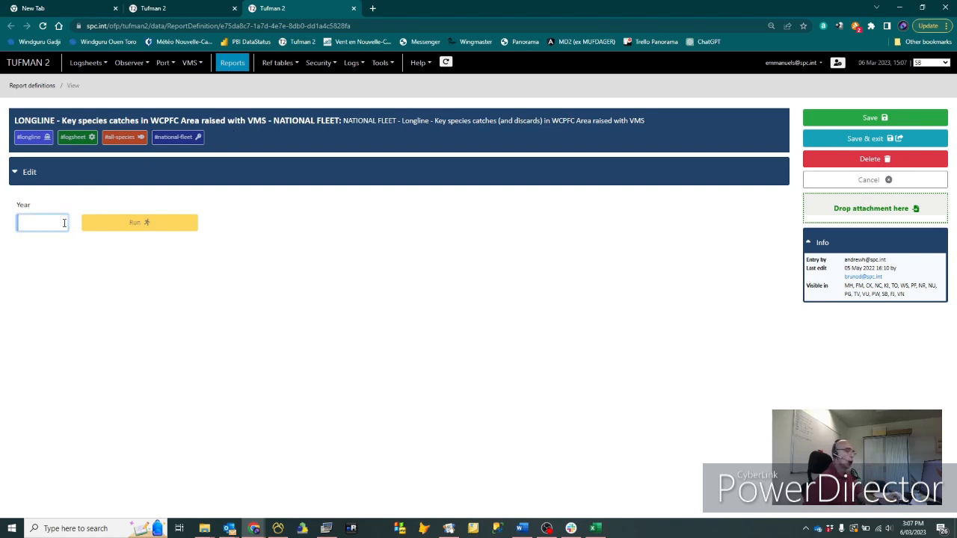
{"action": "type", "text": "2022"}
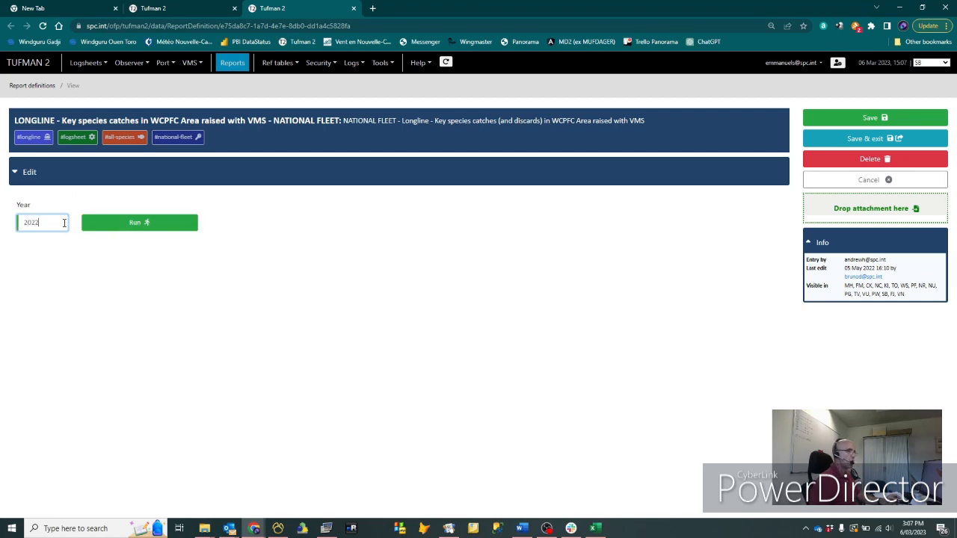
{"action": "left_click", "coordinate": [154, 226]}
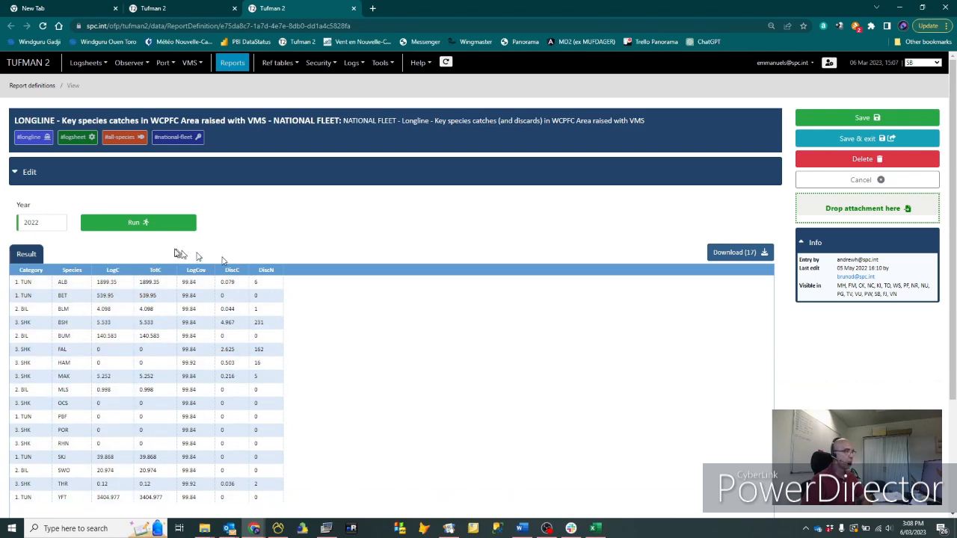
{"action": "left_click", "coordinate": [748, 255]}
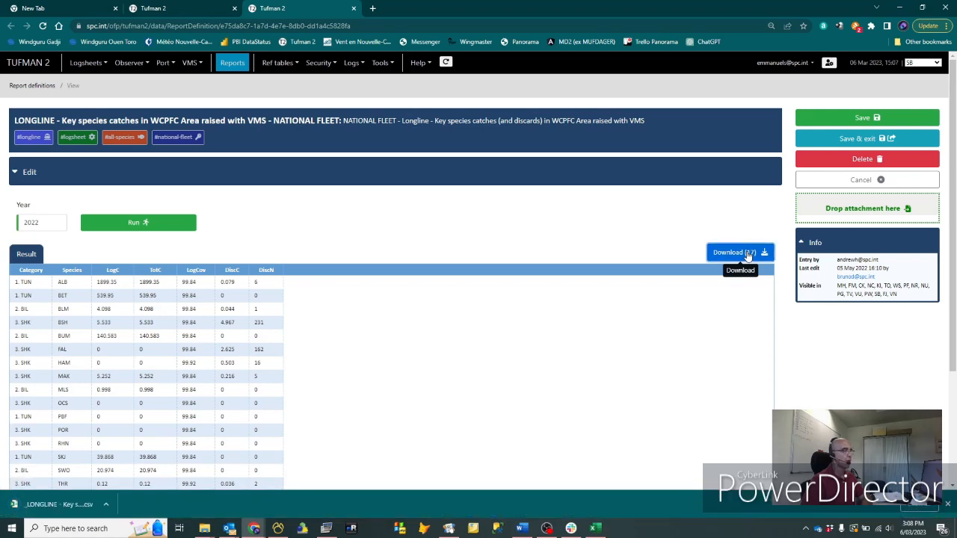
{"action": "left_click", "coordinate": [63, 505]}
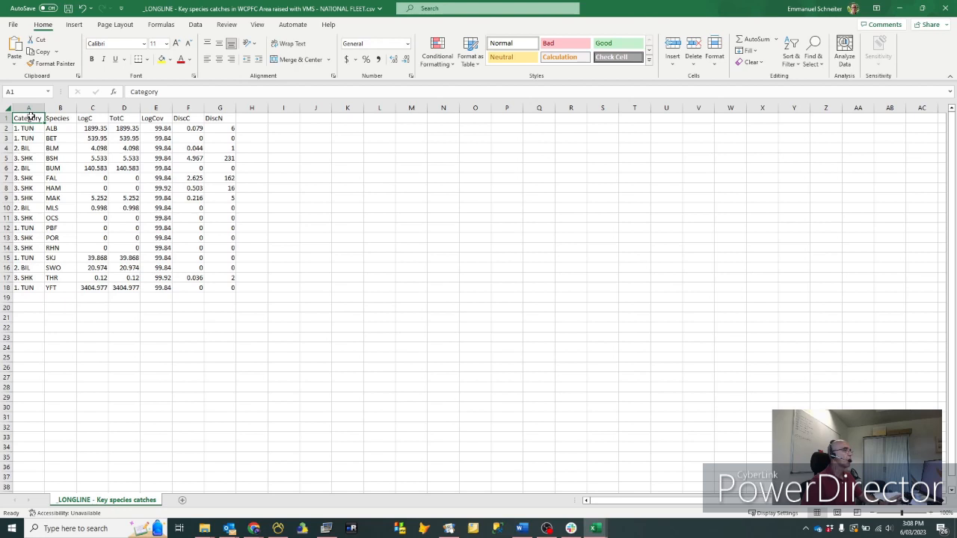
Sort the key species catches data by Category and then by Species, both A to Z.
{"action": "left_click", "coordinate": [197, 26]}
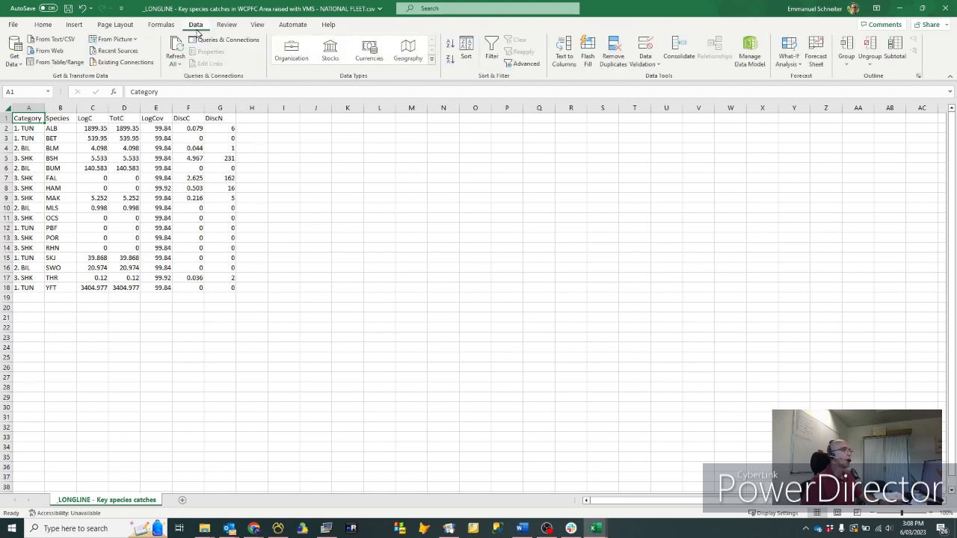
{"action": "left_click", "coordinate": [467, 49]}
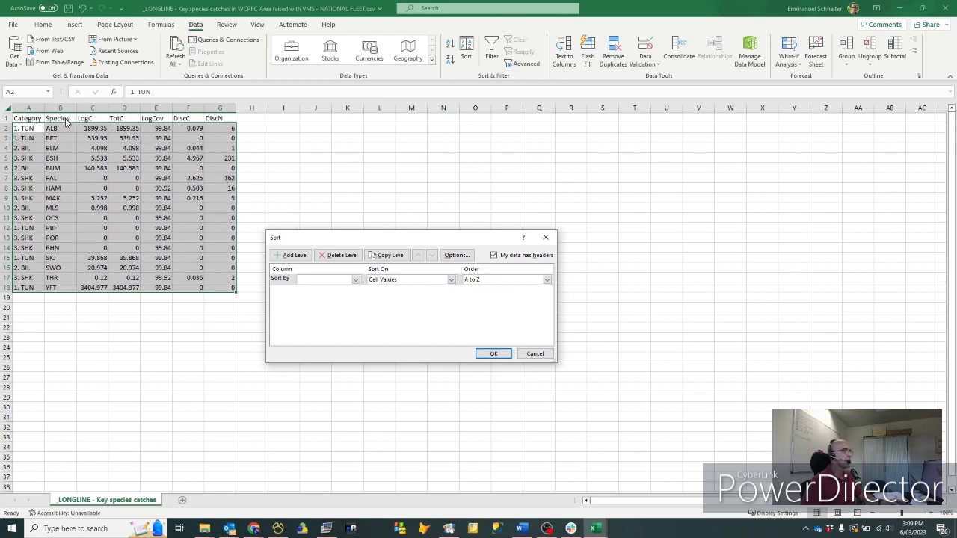
{"action": "left_click", "coordinate": [356, 280]}
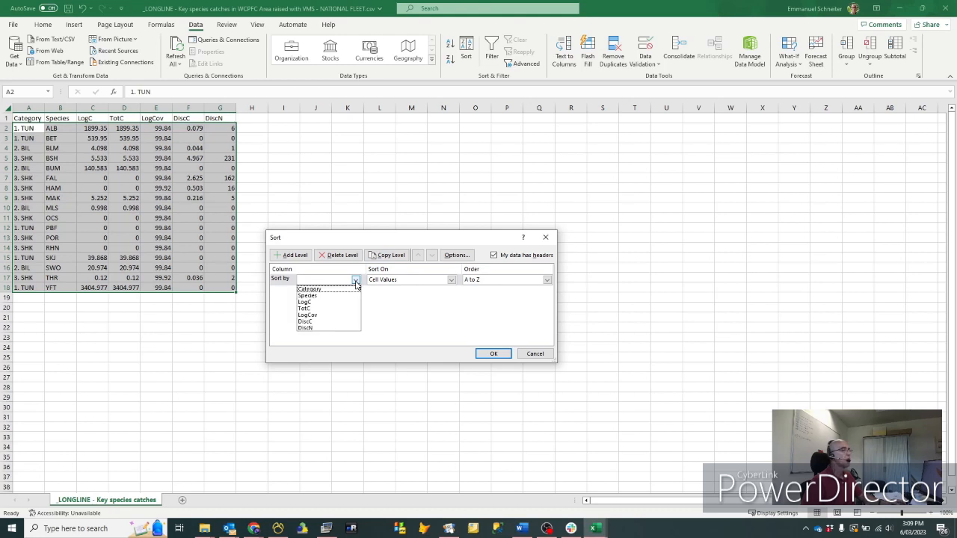
{"action": "left_click", "coordinate": [321, 290]}
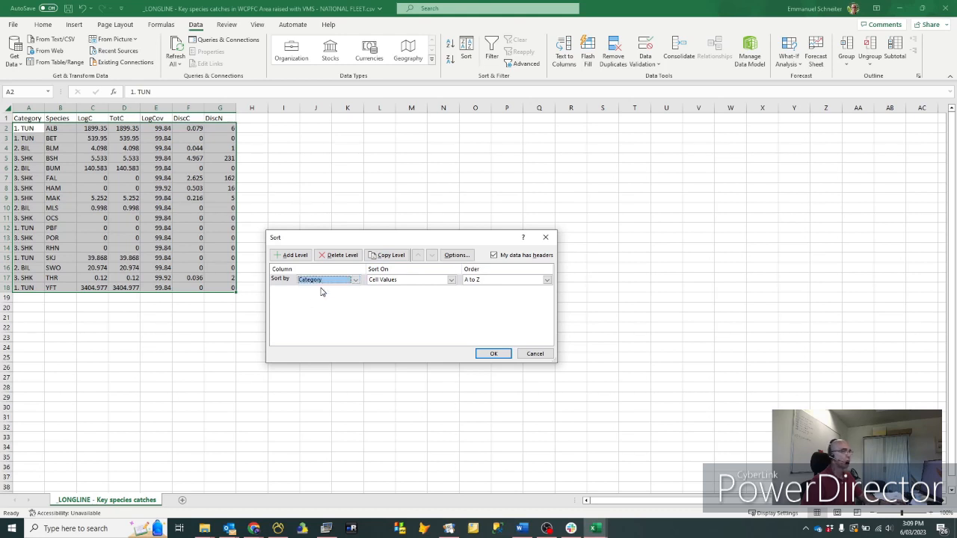
{"action": "left_click", "coordinate": [296, 256]}
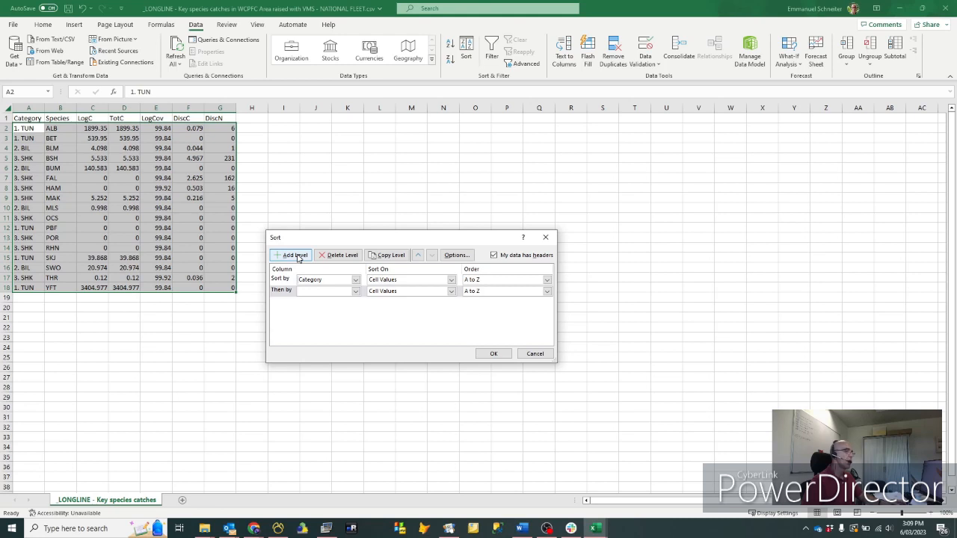
{"action": "left_click", "coordinate": [356, 291]}
{"action": "left_click", "coordinate": [315, 309]}
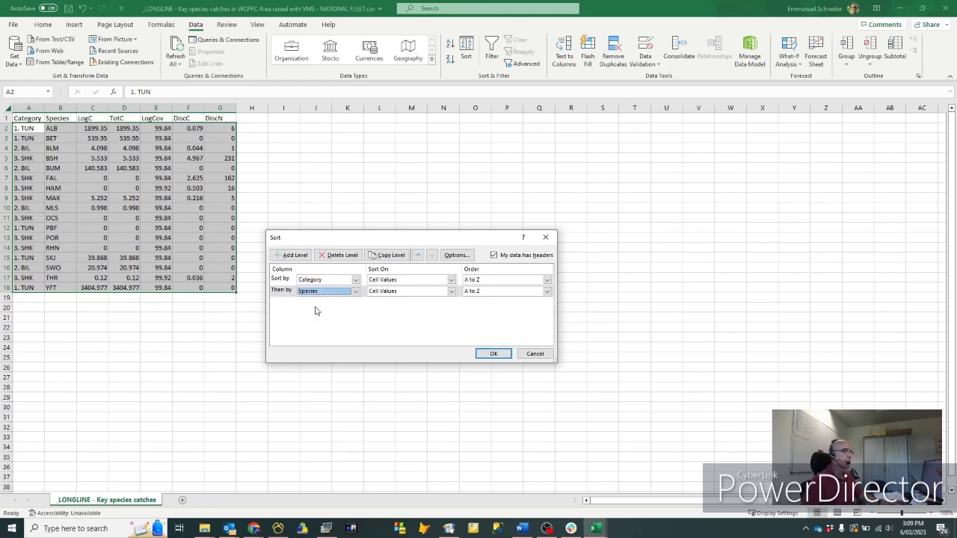
{"action": "left_click", "coordinate": [489, 358]}
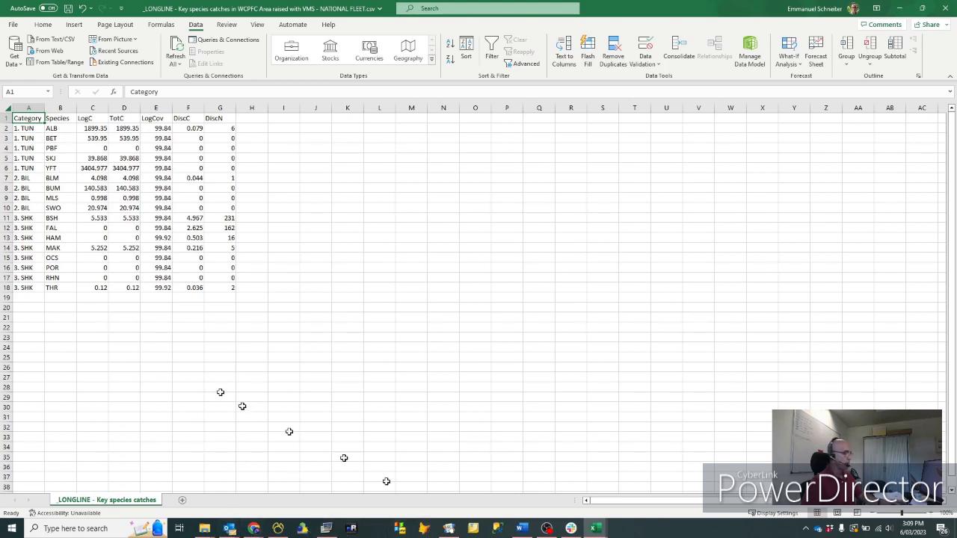
Copy the LogC to DiscN figures for all species and paste them as values into the ACE sheet's logsheet data table from C14.
{"action": "key", "text": "alt+Tab"}
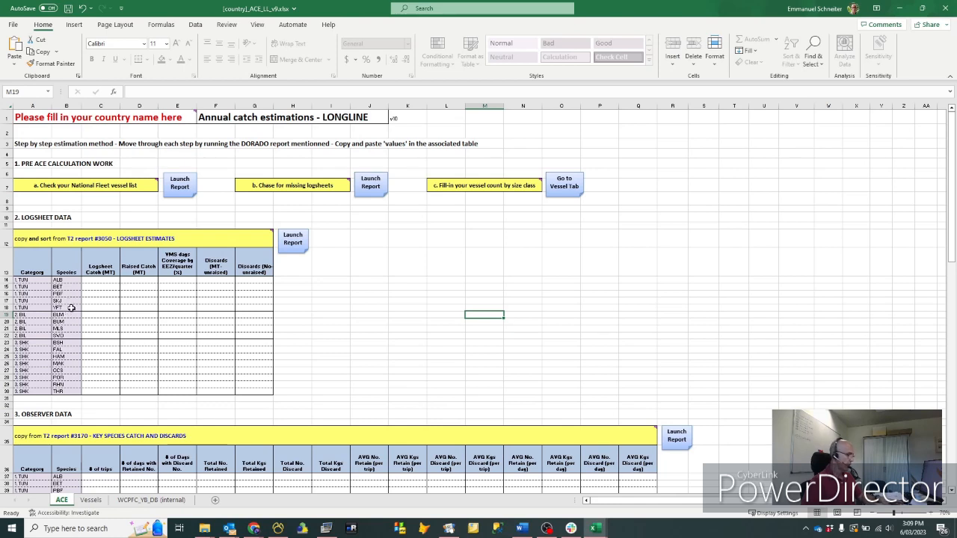
{"action": "key", "text": "alt+Tab"}
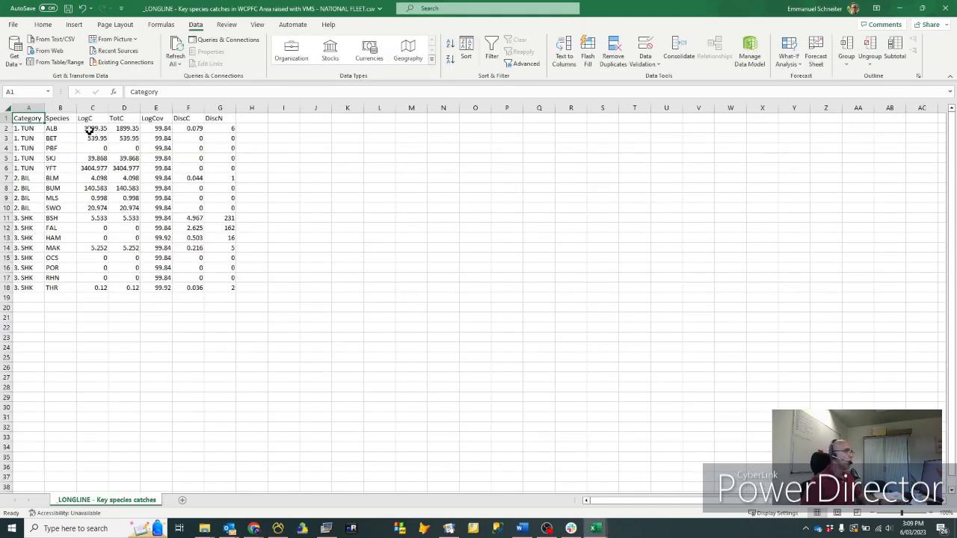
{"action": "left_click_drag", "start_coordinate": [94, 128], "coordinate": [211, 285]}
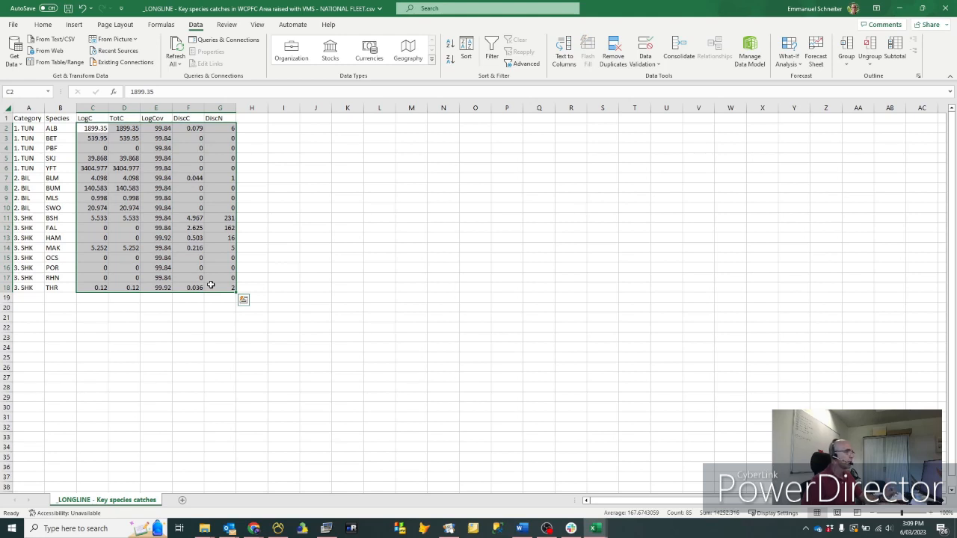
{"action": "right_click", "coordinate": [177, 188]}
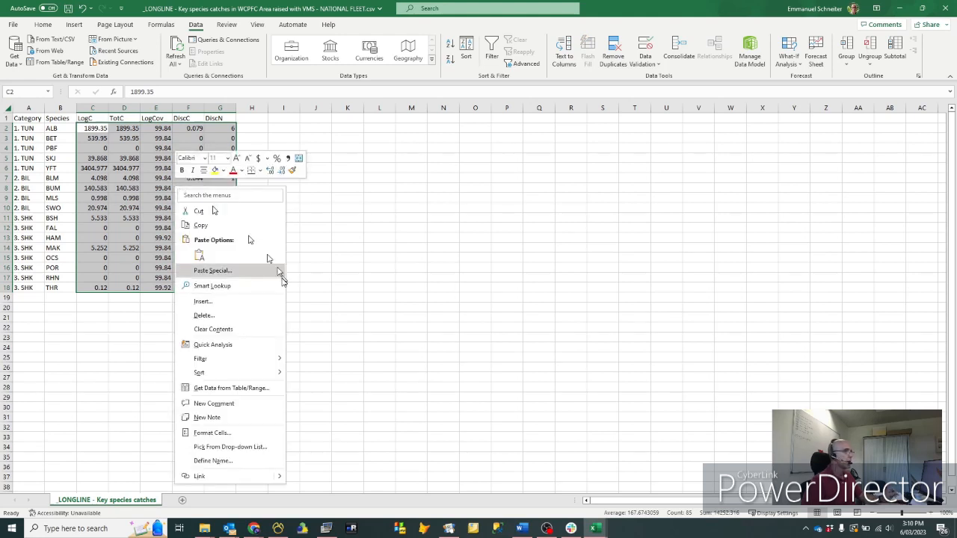
{"action": "left_click", "coordinate": [200, 226]}
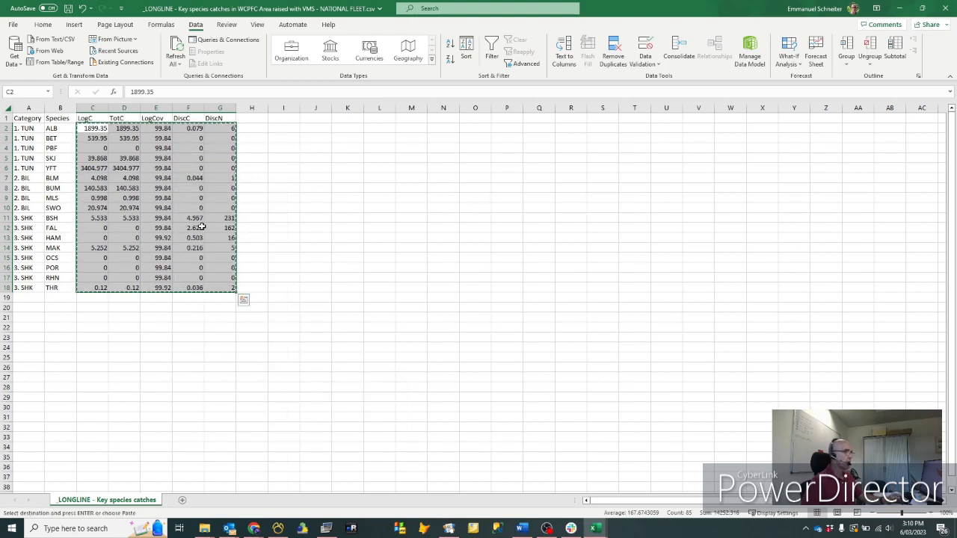
{"action": "key", "text": "alt+Tab"}
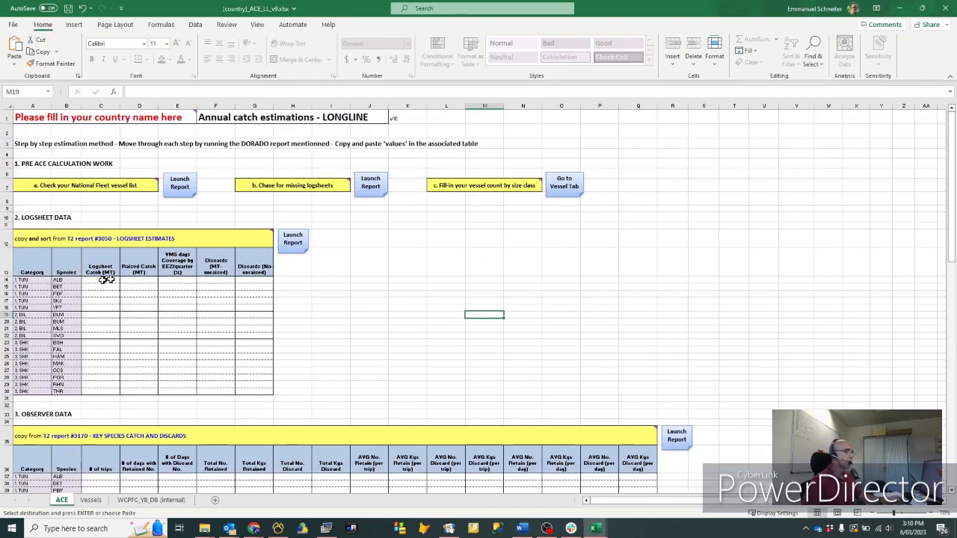
{"action": "left_click", "coordinate": [102, 280]}
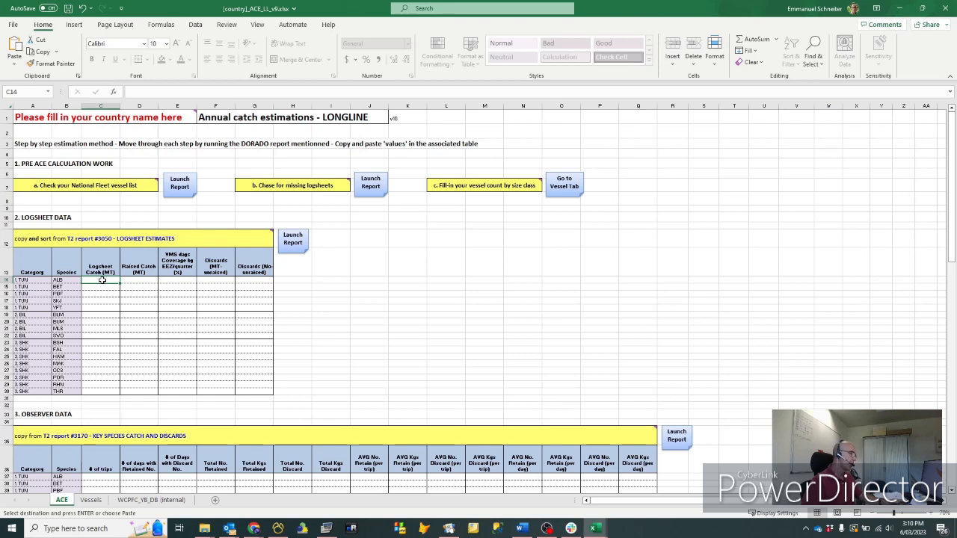
{"action": "right_click", "coordinate": [102, 279]}
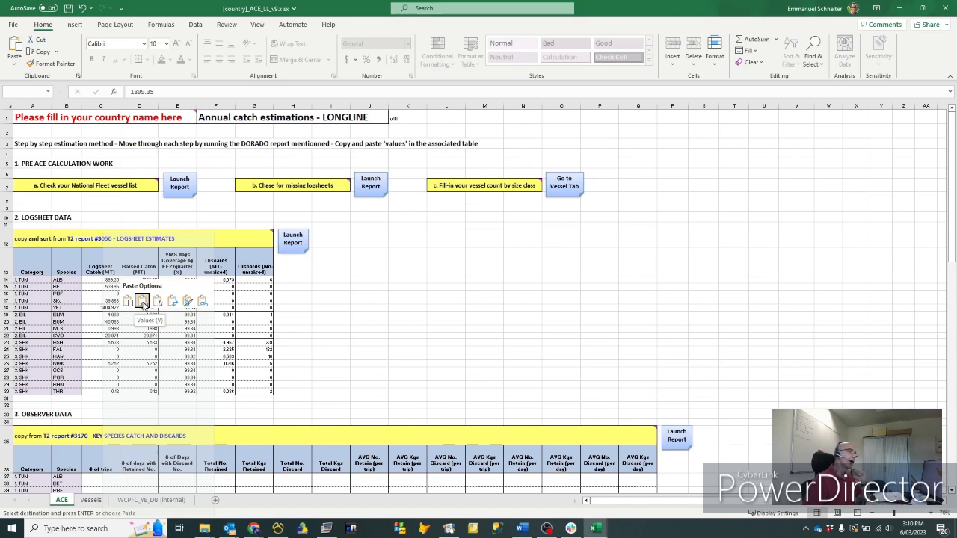
{"action": "left_click", "coordinate": [142, 301]}
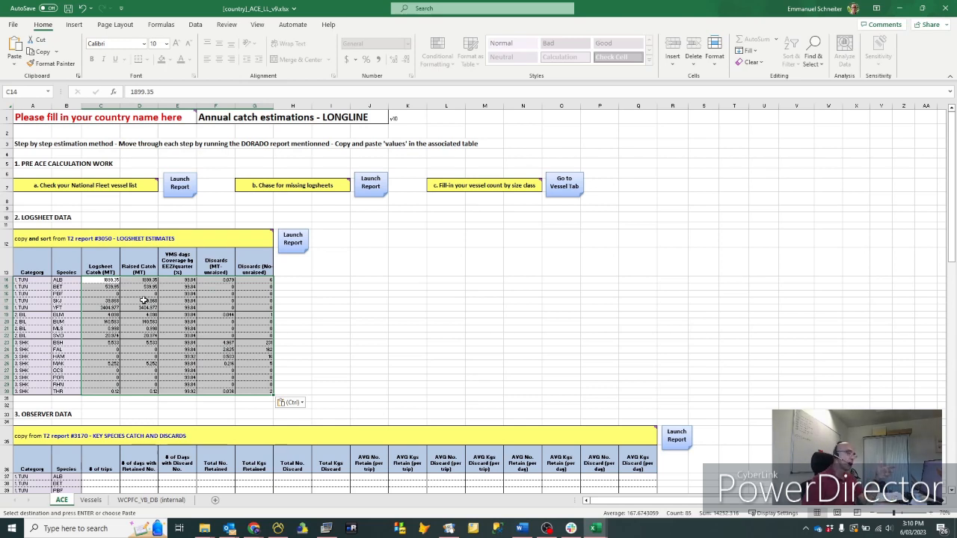
{"action": "left_click", "coordinate": [323, 329]}
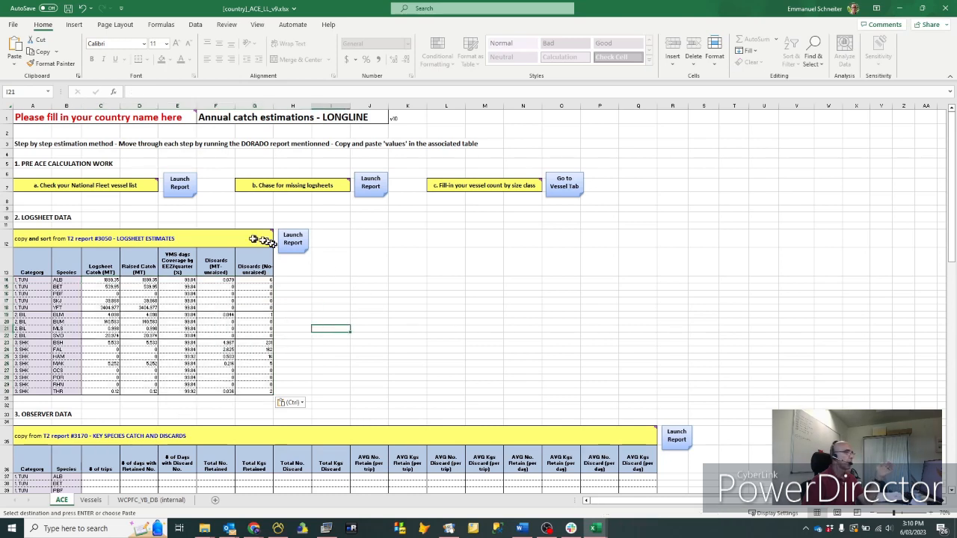
Read the step-by-step guide attached to the T2 report #3170 key species catch and discards heading under Observer Data.
{"action": "mouse_move", "coordinate": [219, 239]}
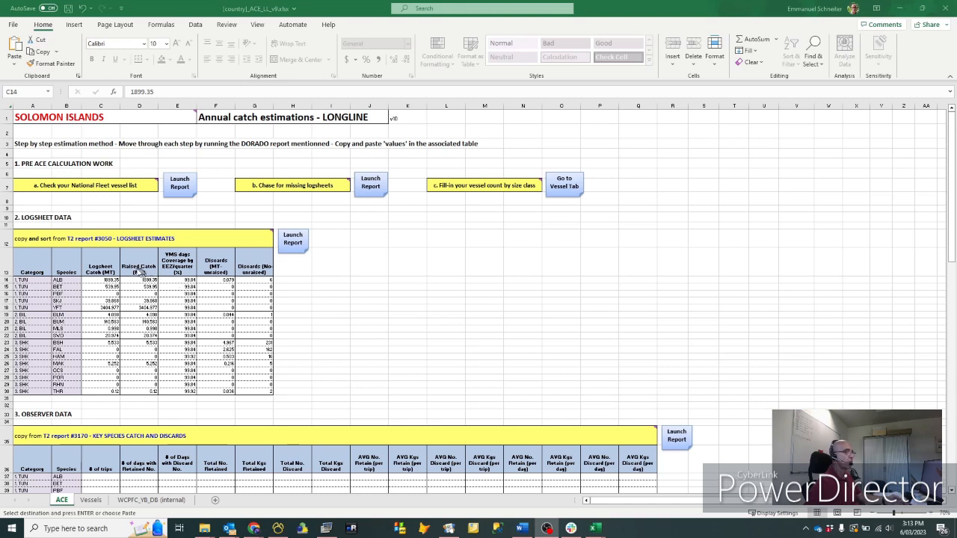
{"action": "left_click_drag", "start_coordinate": [110, 280], "coordinate": [165, 284]}
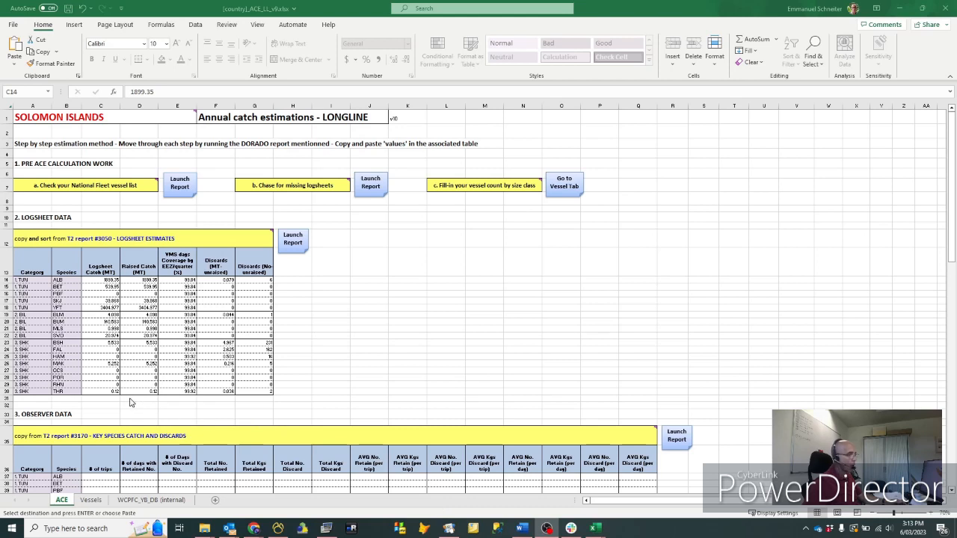
{"action": "scroll", "coordinate": [130, 404], "scroll_direction": "down", "scroll_amount": 1}
{"action": "scroll", "coordinate": [130, 404], "scroll_direction": "down", "scroll_amount": 4}
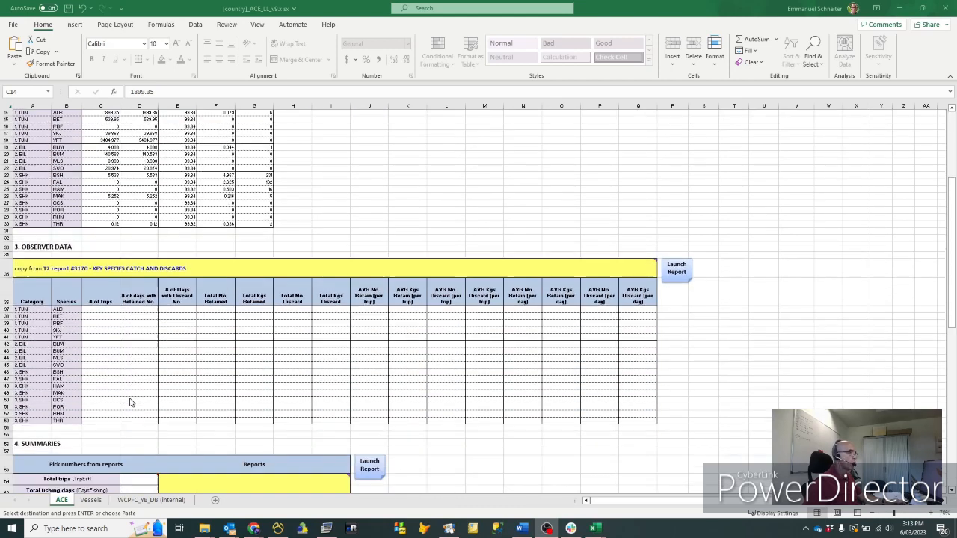
{"action": "scroll", "coordinate": [130, 403], "scroll_direction": "down", "scroll_amount": 3}
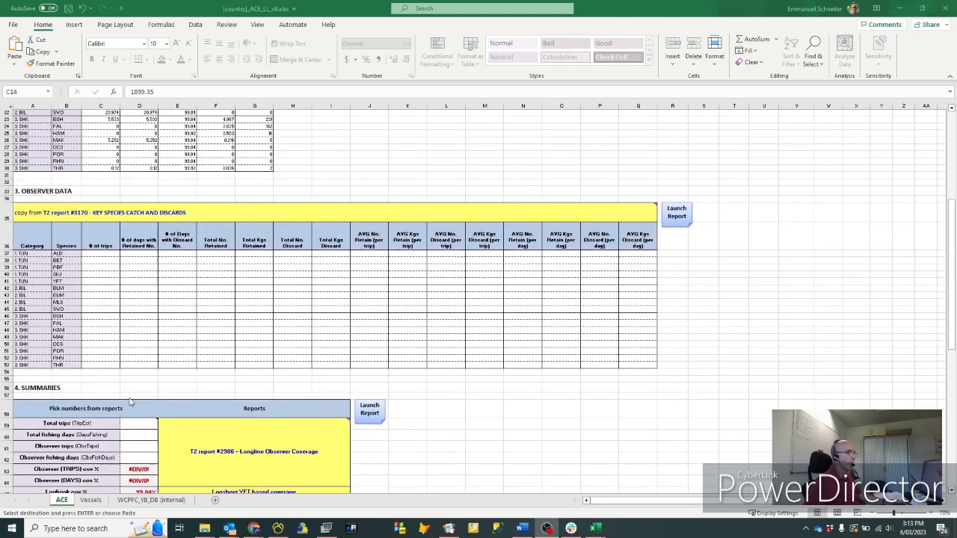
{"action": "scroll", "coordinate": [108, 321], "scroll_direction": "up", "scroll_amount": 2}
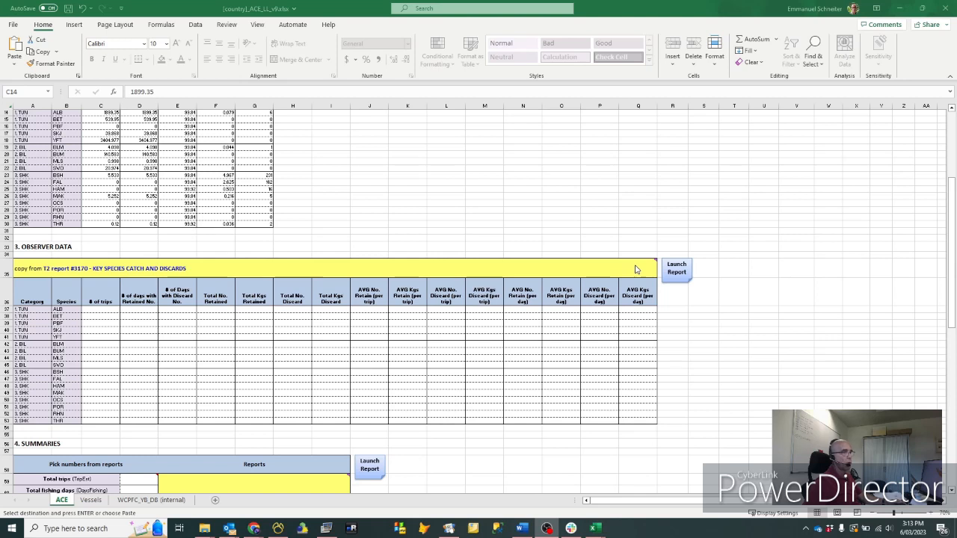
{"action": "key", "text": "ctrl+v"}
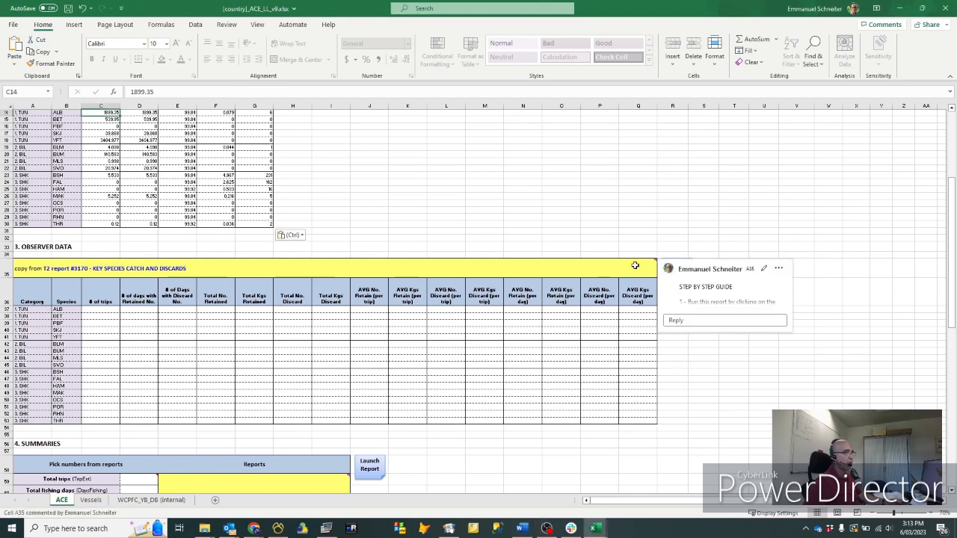
{"action": "left_click", "coordinate": [635, 266]}
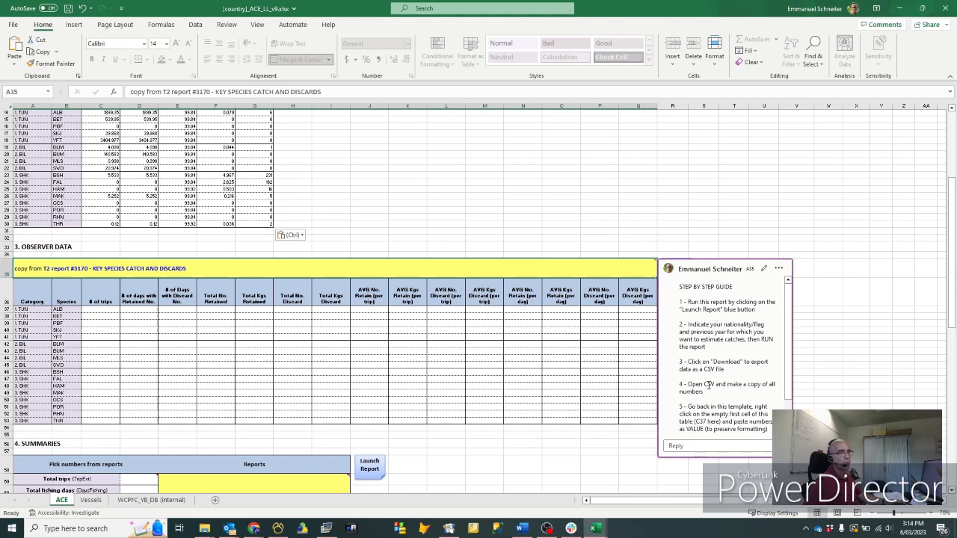
{"action": "scroll", "coordinate": [708, 385], "scroll_direction": "down", "scroll_amount": 1}
{"action": "scroll", "coordinate": [708, 384], "scroll_direction": "up", "scroll_amount": 1}
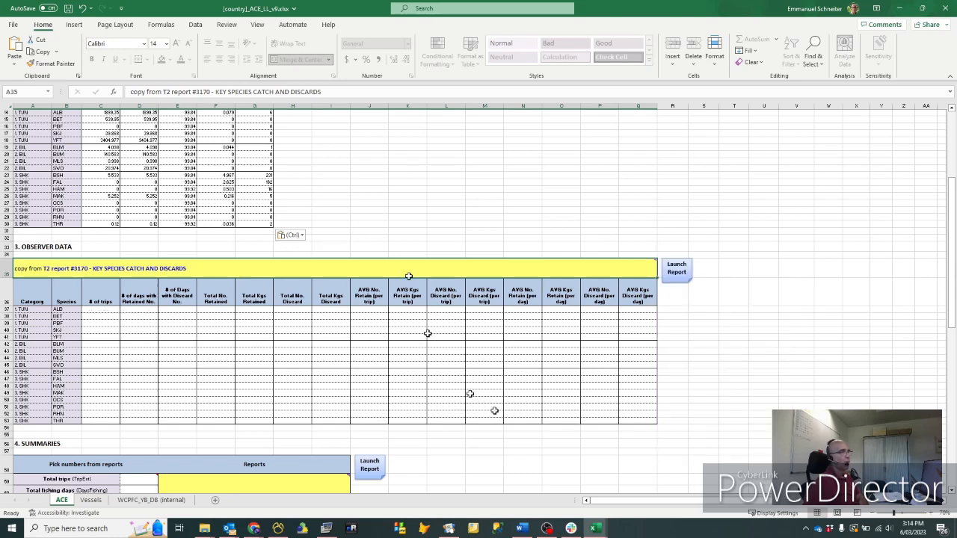
{"action": "left_click", "coordinate": [812, 379]}
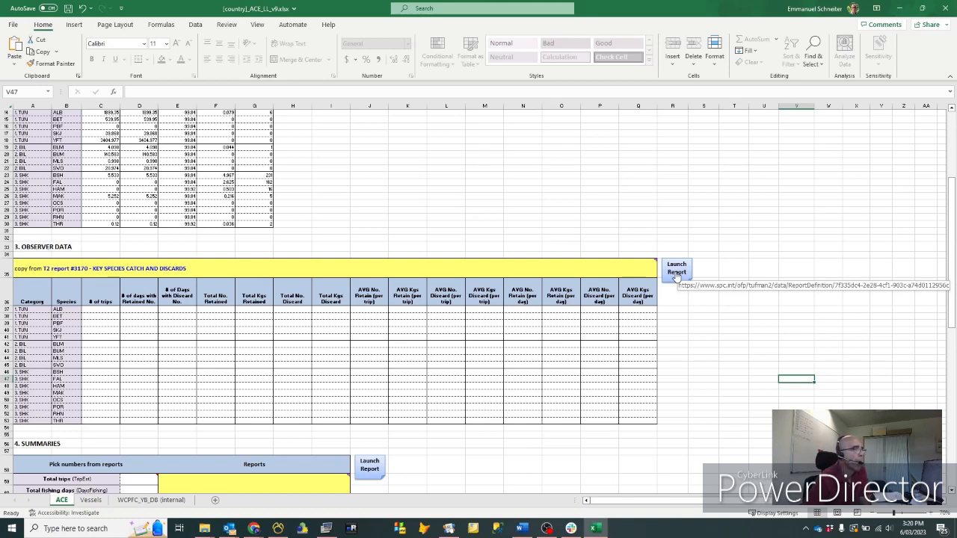
Launch the linked observer key species catch and discards report in TUFMAN 2 and run it for the Solomon Islands flag and year 2022.
{"action": "left_click", "coordinate": [676, 271]}
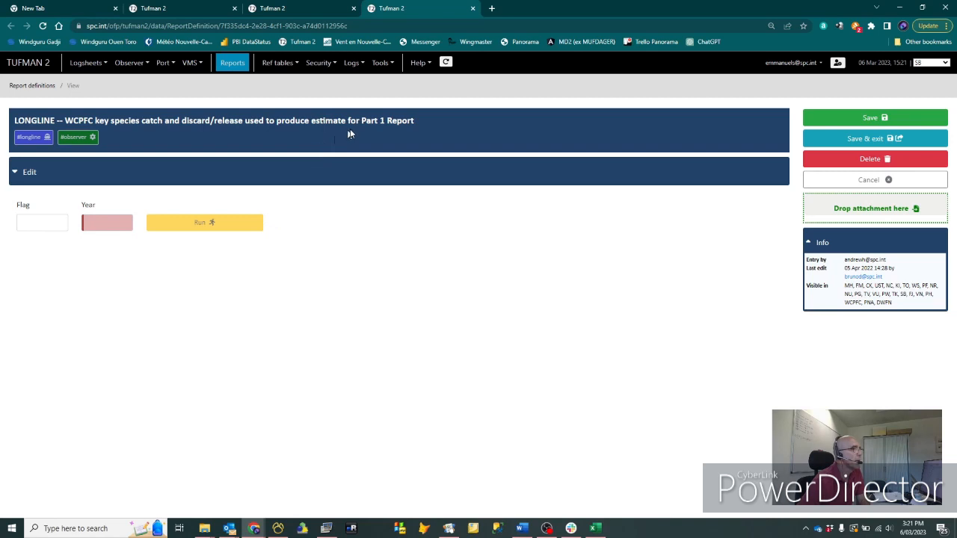
{"action": "left_click", "coordinate": [53, 223]}
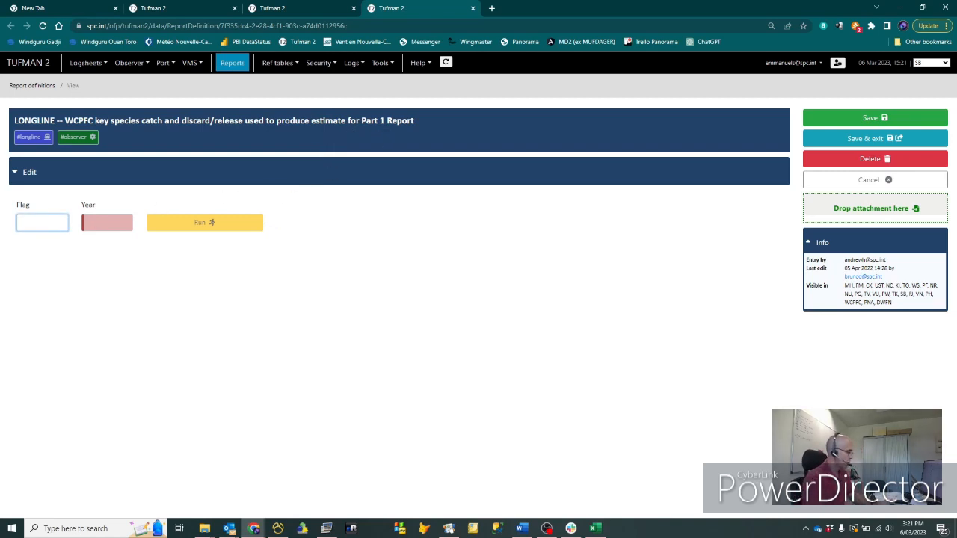
{"action": "type", "text": "SOLO"}
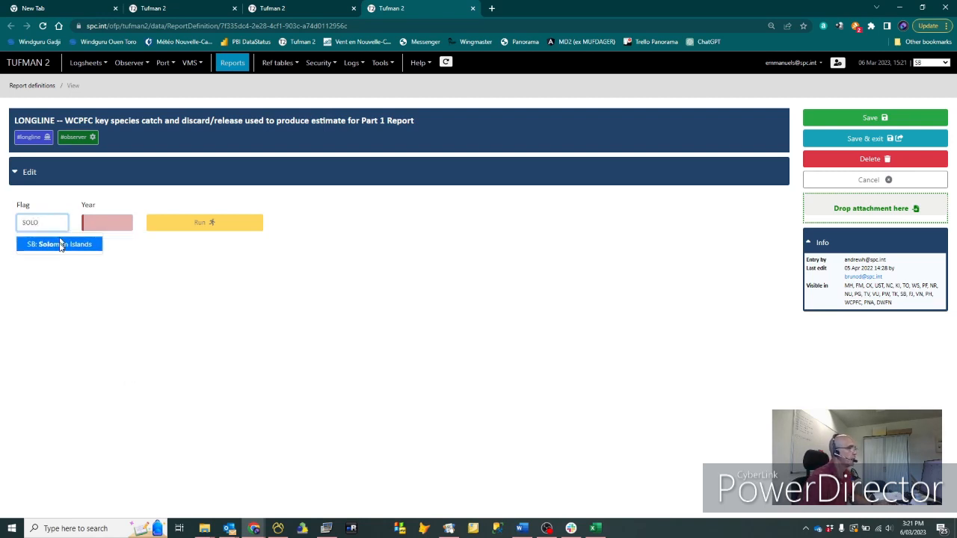
{"action": "left_click", "coordinate": [60, 245]}
{"action": "left_click", "coordinate": [103, 224]}
{"action": "left_click", "coordinate": [102, 224]}
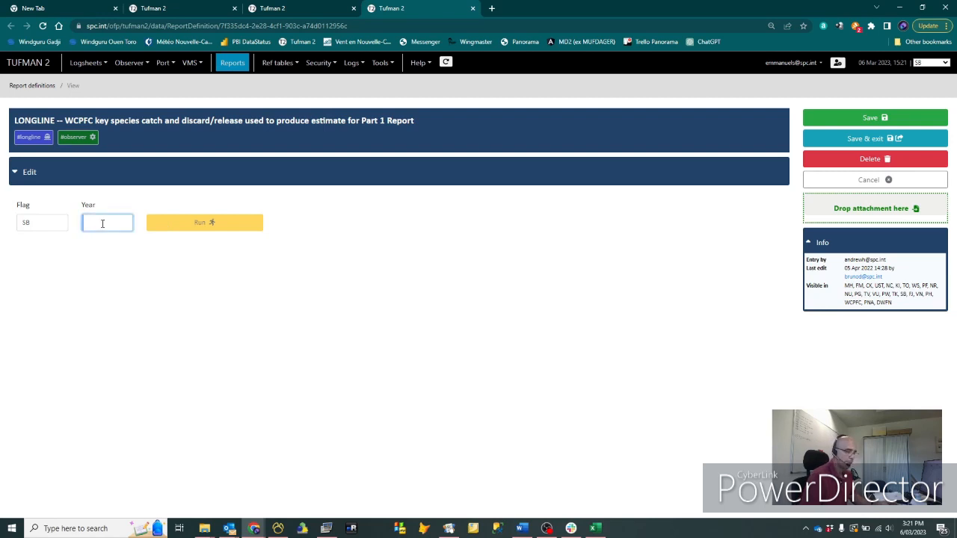
{"action": "type", "text": "2022"}
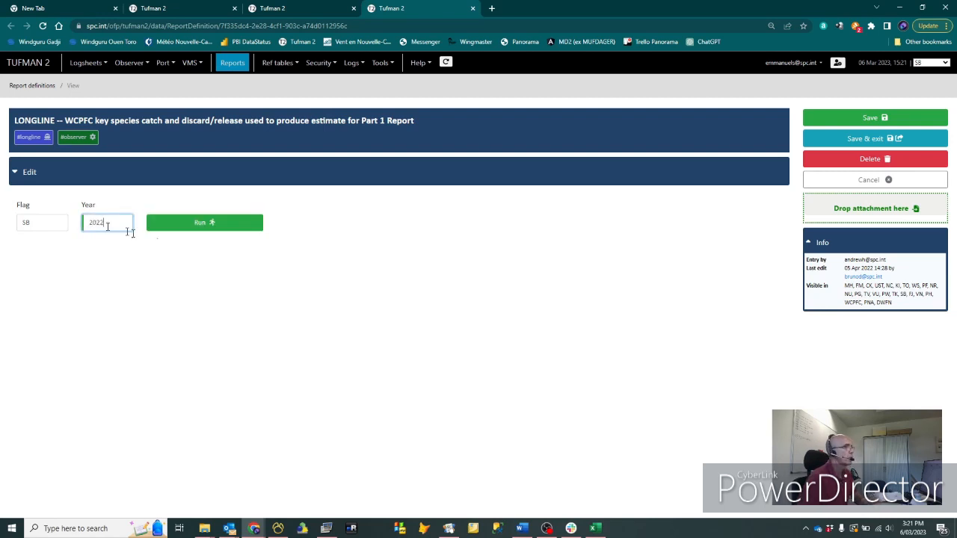
{"action": "left_click", "coordinate": [205, 224]}
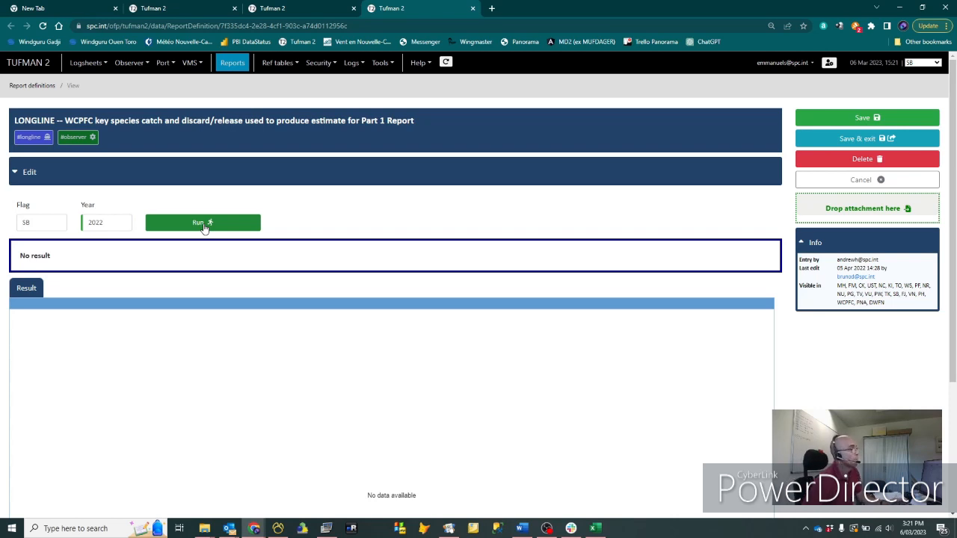
Change the observer report's year to 2021 and run it again.
{"action": "double_click", "coordinate": [113, 222]}
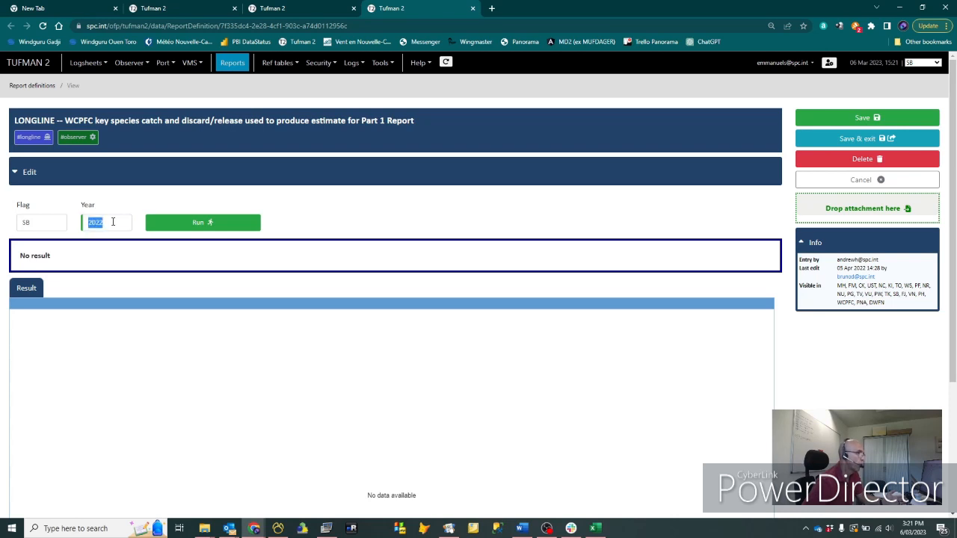
{"action": "type", "text": "20"}
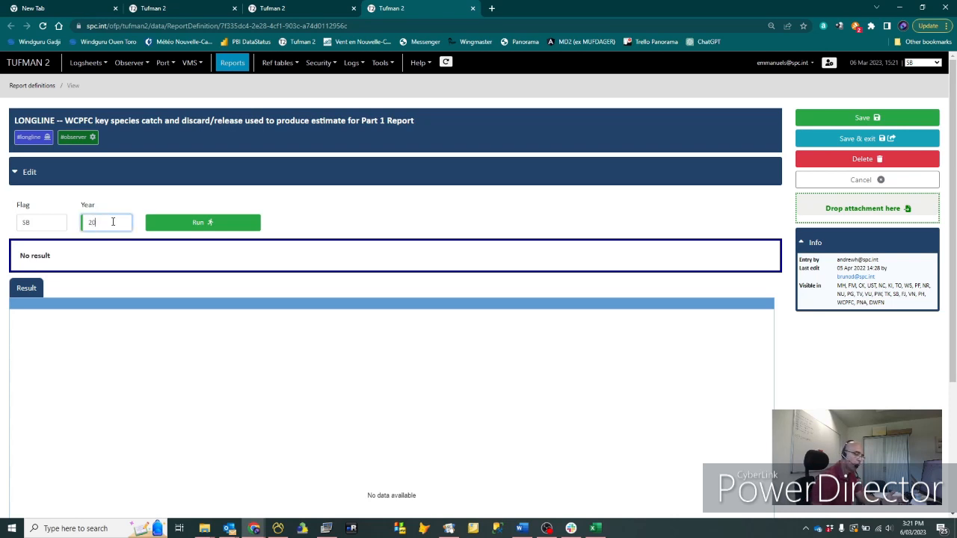
{"action": "type", "text": "21"}
{"action": "left_click", "coordinate": [200, 223]}
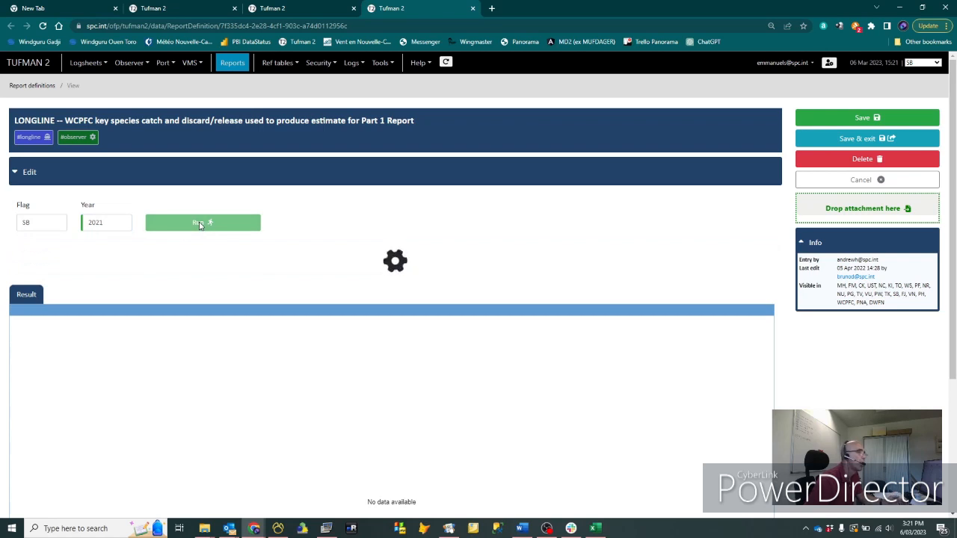
Change the observer key species report's year to 2020 and run it for the Solomon Islands flag.
{"action": "double_click", "coordinate": [119, 222]}
{"action": "left_click", "coordinate": [119, 223]}
{"action": "key", "text": "BackSpace"}
{"action": "type", "text": "0"}
{"action": "left_click", "coordinate": [196, 222]}
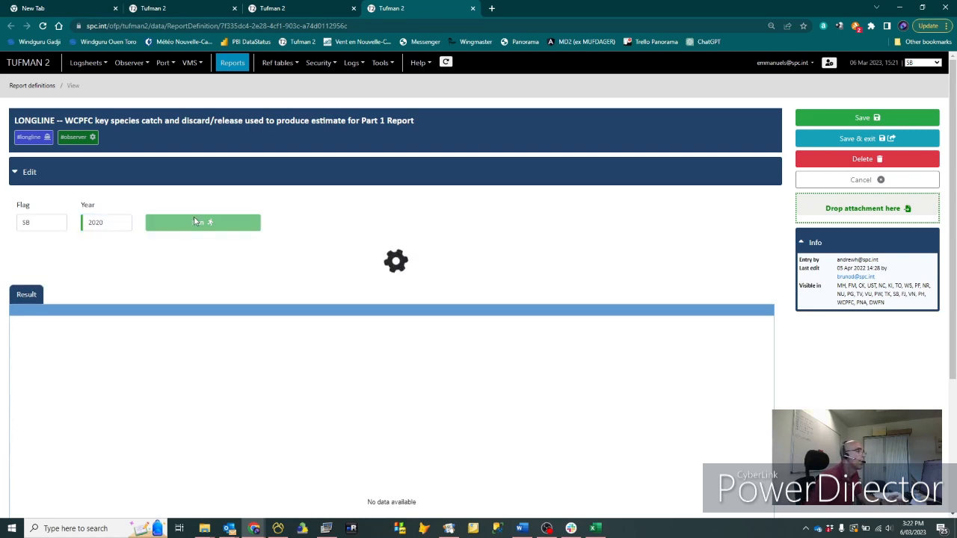
Set the observer key species report's year to 2019 and run it again.
{"action": "double_click", "coordinate": [111, 223]}
{"action": "left_click", "coordinate": [110, 222]}
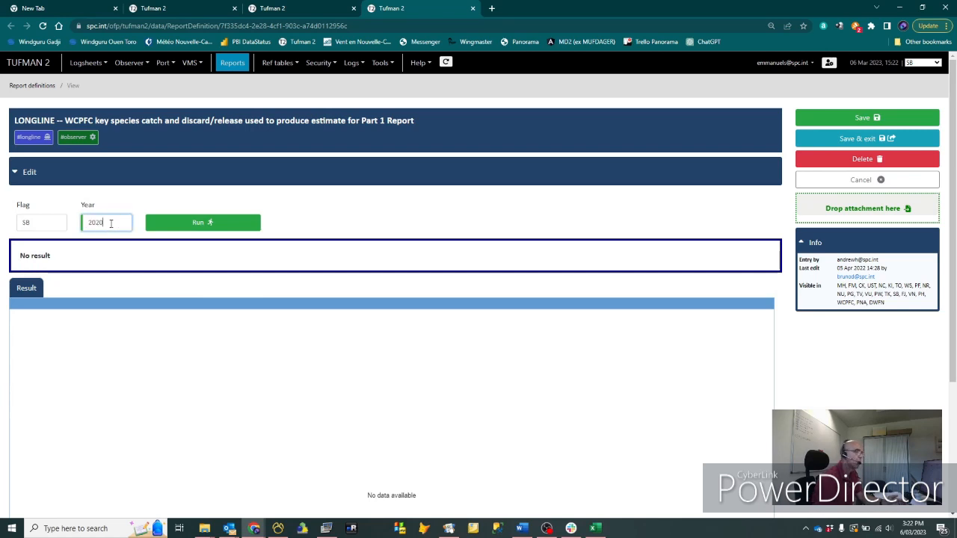
{"action": "type", "text": "19"}
{"action": "left_click", "coordinate": [184, 226]}
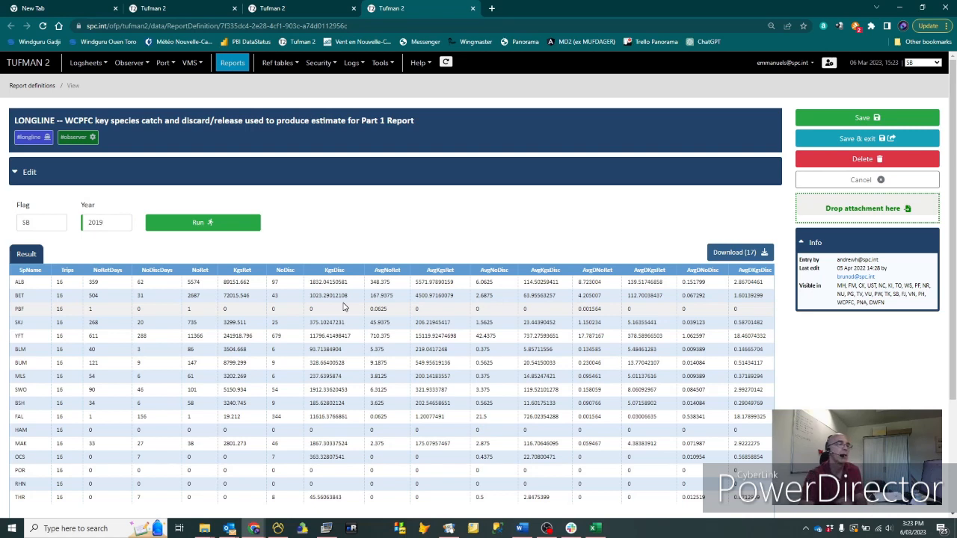
Download the 2019 observer results as a CSV file and copy all its figures from Trips to AvgDKgsDisc for every species.
{"action": "left_click", "coordinate": [741, 254]}
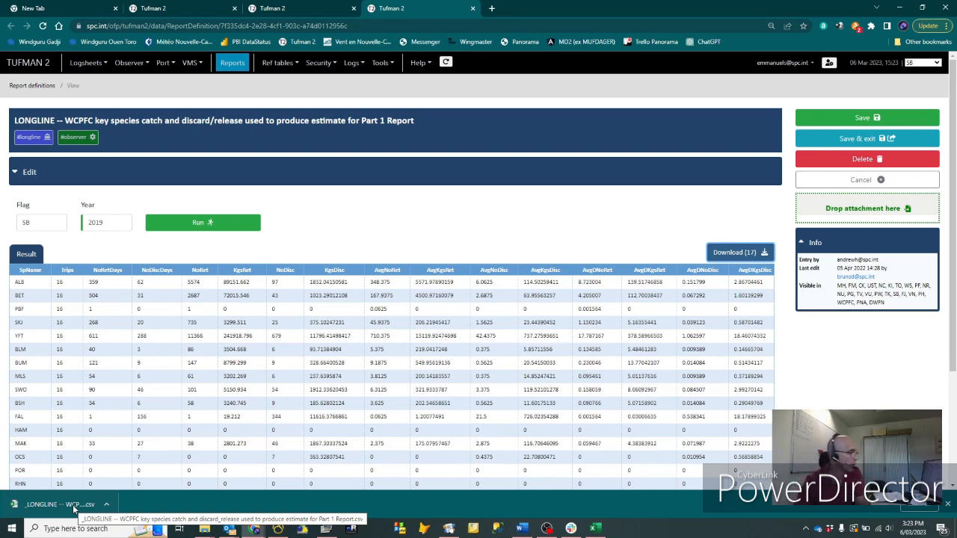
{"action": "left_click", "coordinate": [75, 507]}
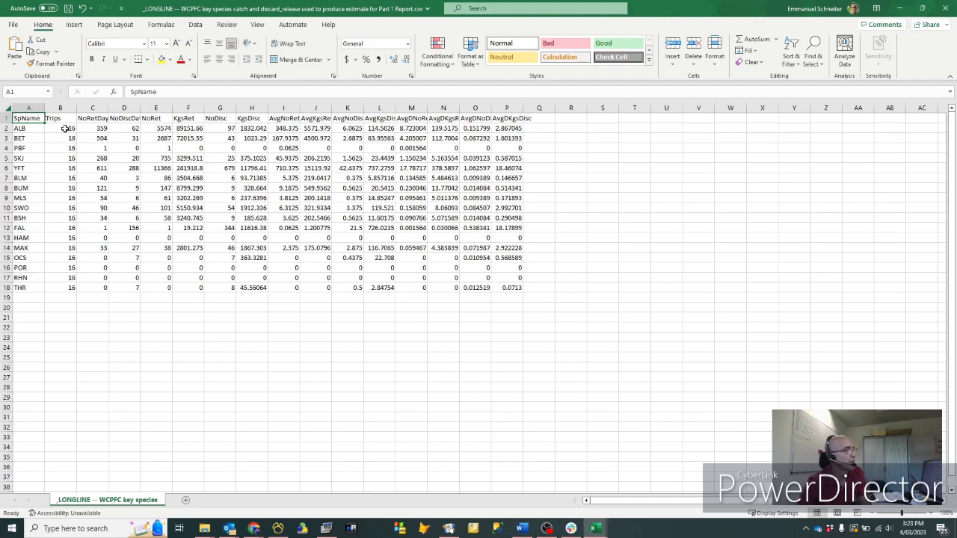
{"action": "left_click_drag", "start_coordinate": [65, 129], "coordinate": [507, 287]}
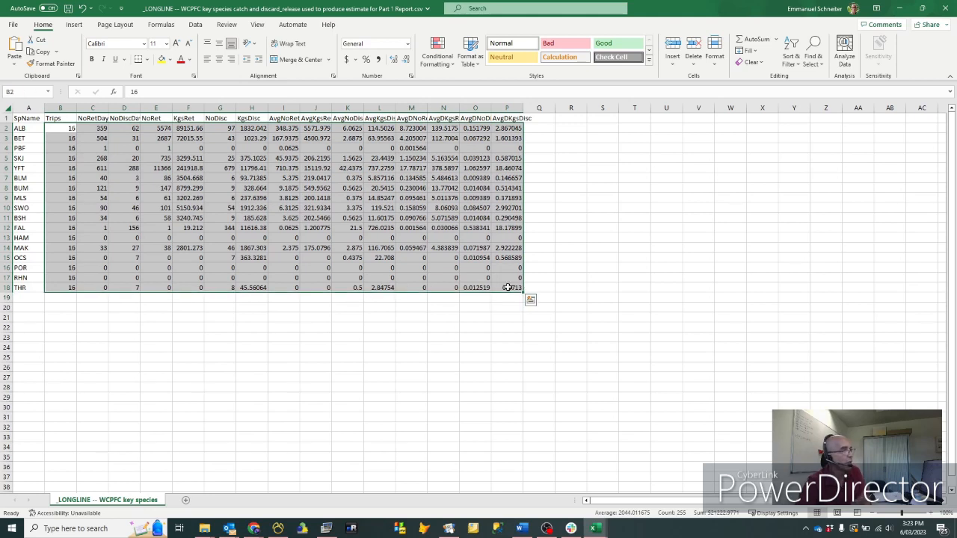
{"action": "left_click_drag", "start_coordinate": [21, 127], "coordinate": [410, 286]}
{"action": "left_click", "coordinate": [102, 139]}
{"action": "left_click_drag", "start_coordinate": [63, 129], "coordinate": [504, 287]}
{"action": "right_click", "coordinate": [329, 245]}
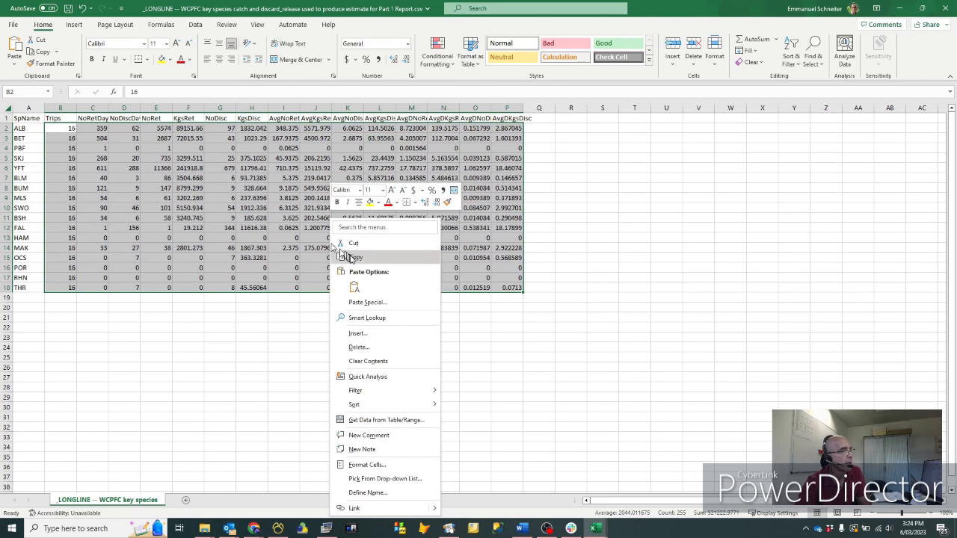
{"action": "left_click", "coordinate": [351, 257]}
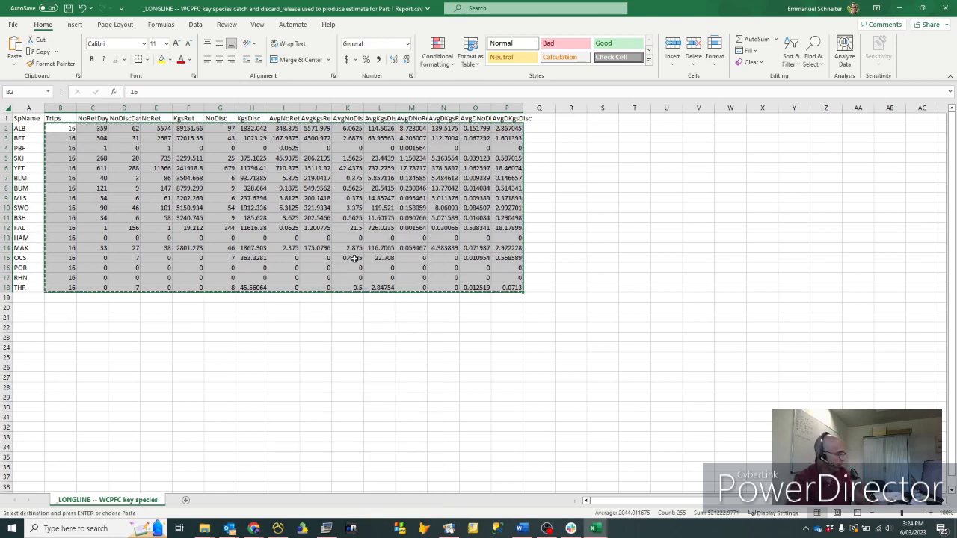
Paste the copied observer figures as values into the ACE sheet's Observer Data table, starting at C37.
{"action": "key", "text": "alt+Tab"}
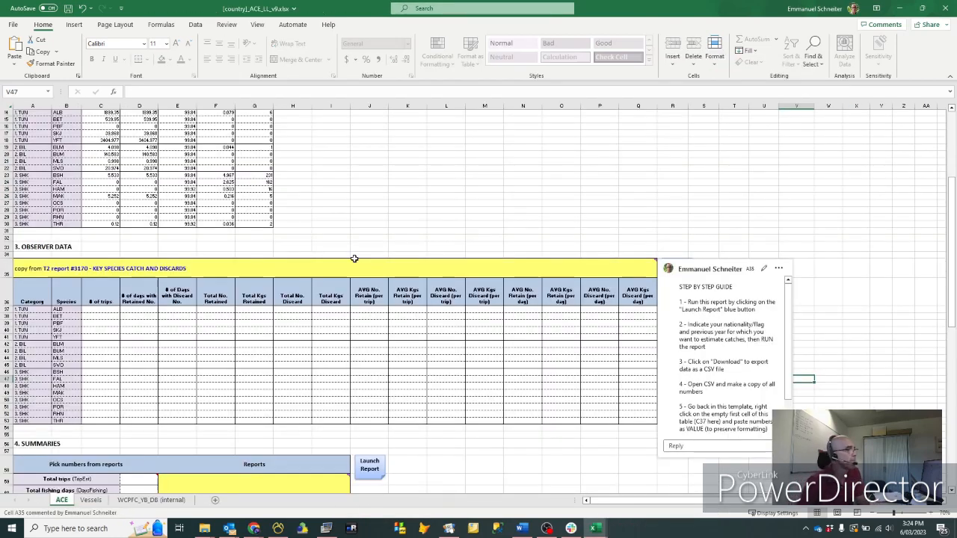
{"action": "left_click", "coordinate": [102, 309]}
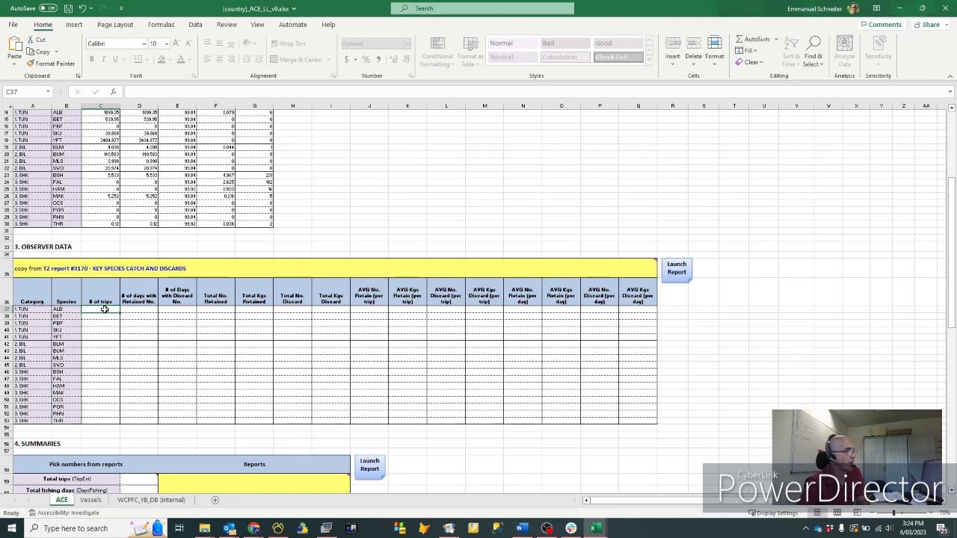
{"action": "right_click", "coordinate": [106, 312]}
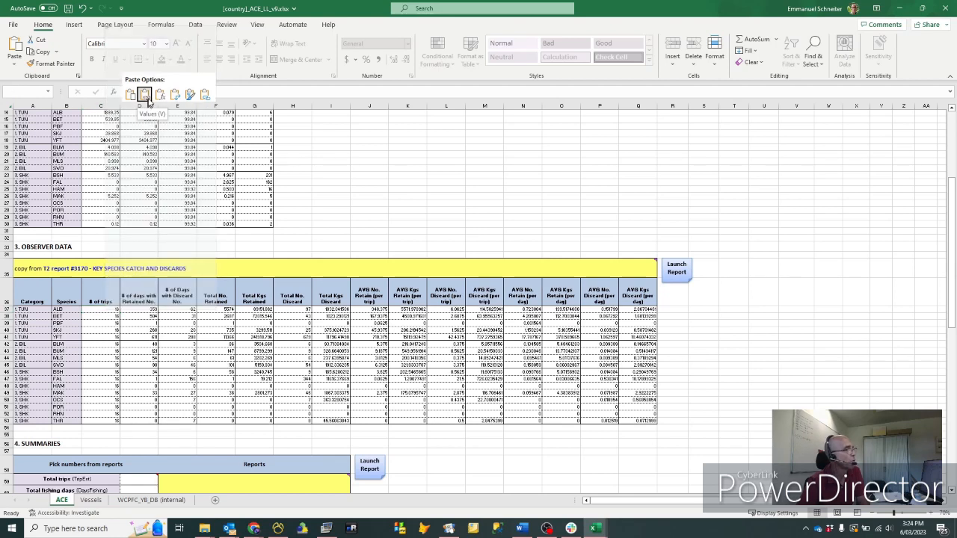
{"action": "left_click", "coordinate": [145, 96]}
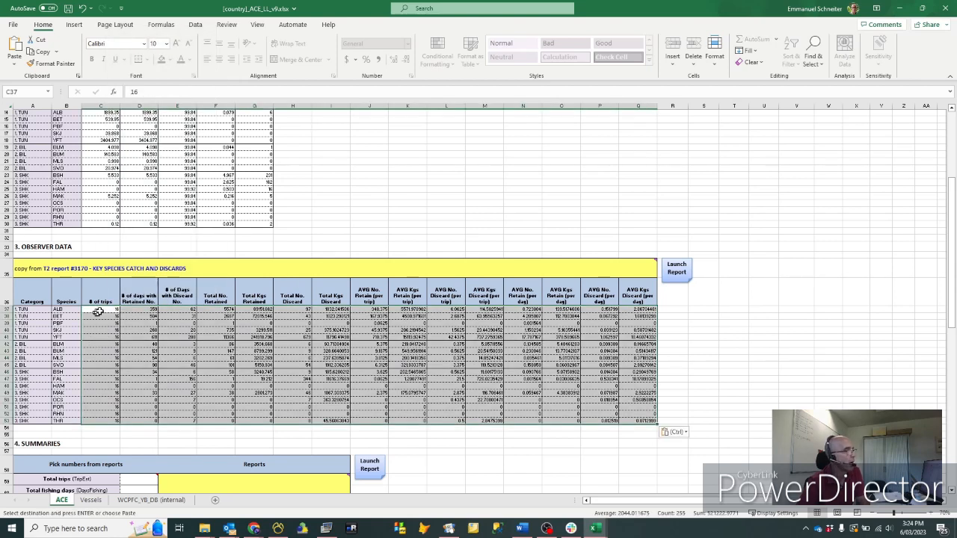
{"action": "left_click", "coordinate": [99, 311]}
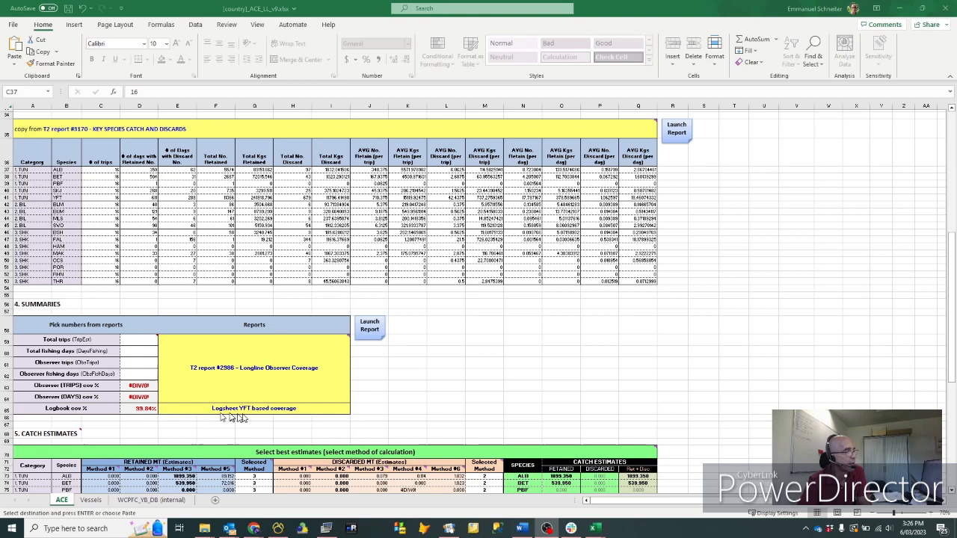
Examine the YFT coverage value in E18 of the logsheet table and the Logbook cov % formula in D65 that uses it.
{"action": "scroll", "coordinate": [174, 333], "scroll_direction": "up", "scroll_amount": 9}
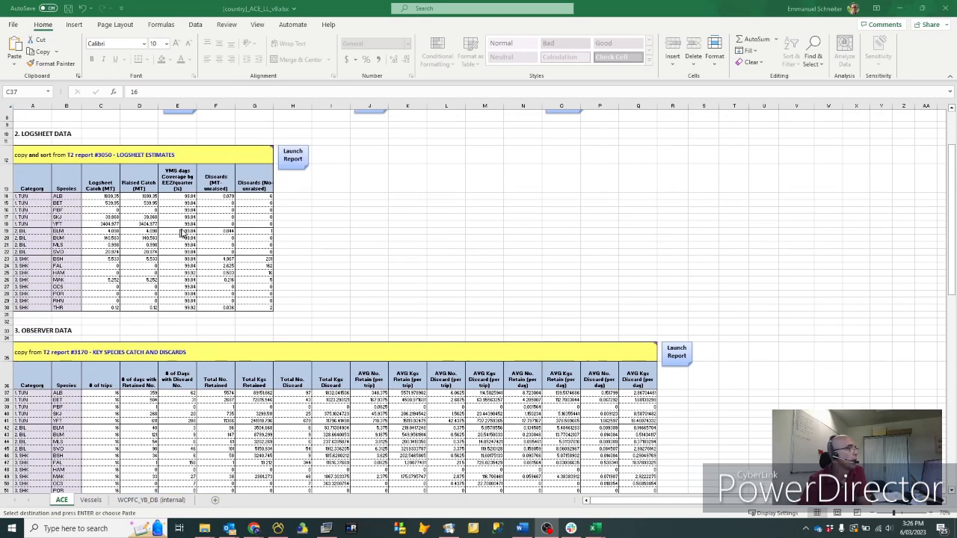
{"action": "left_click", "coordinate": [192, 226]}
{"action": "left_click", "coordinate": [192, 227]}
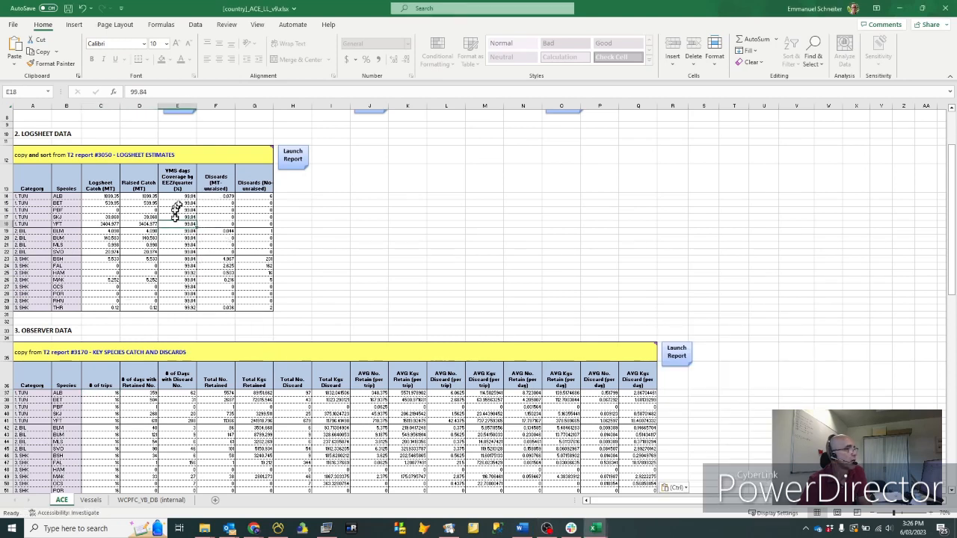
{"action": "scroll", "coordinate": [196, 227], "scroll_direction": "down", "scroll_amount": 9}
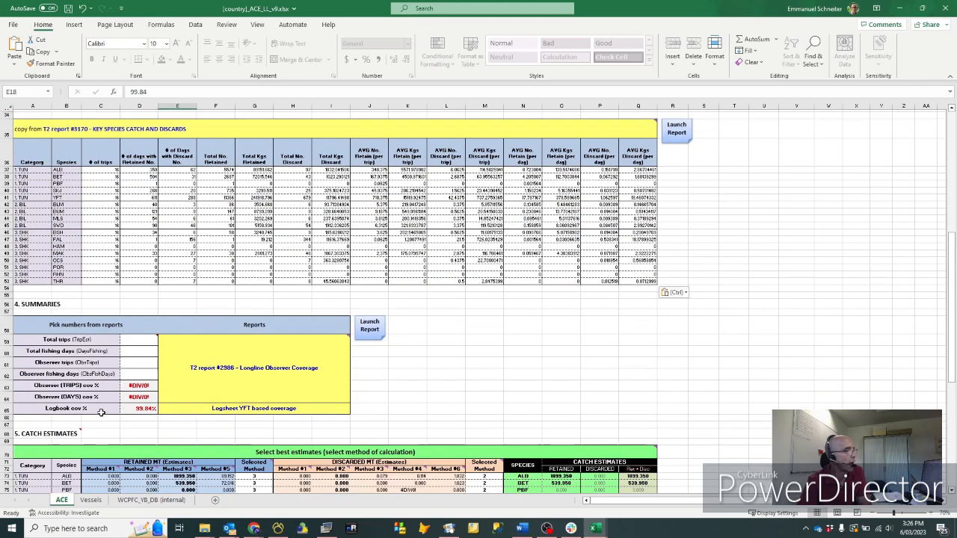
{"action": "left_click", "coordinate": [139, 408]}
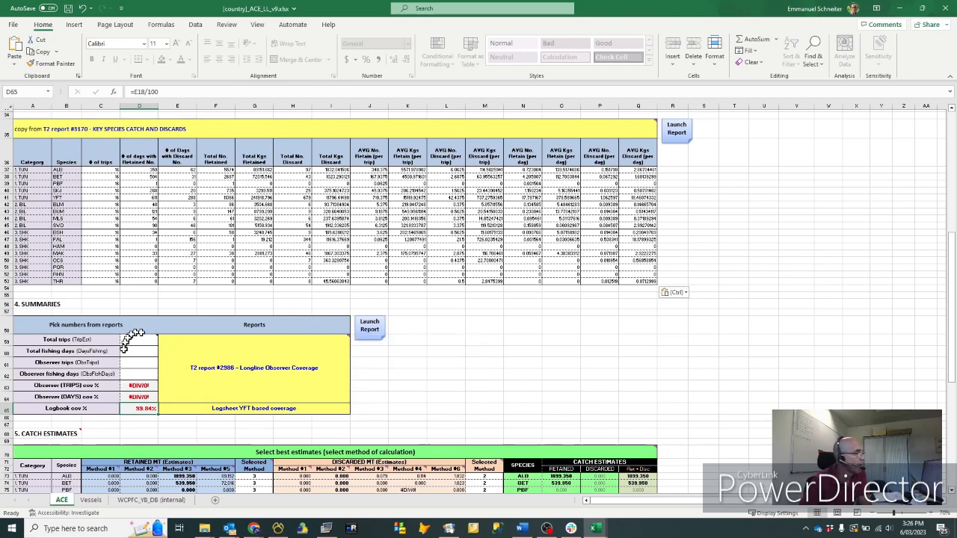
Launch the Longline Observer Coverage report linked in the Summaries section and run it for flag SB and year 2022.
{"action": "left_click", "coordinate": [372, 329]}
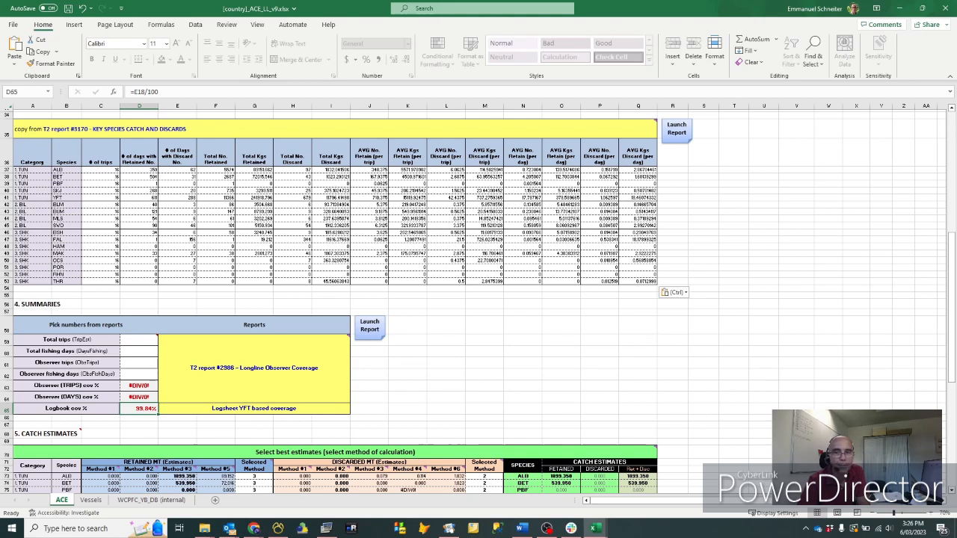
{"action": "left_click", "coordinate": [373, 333]}
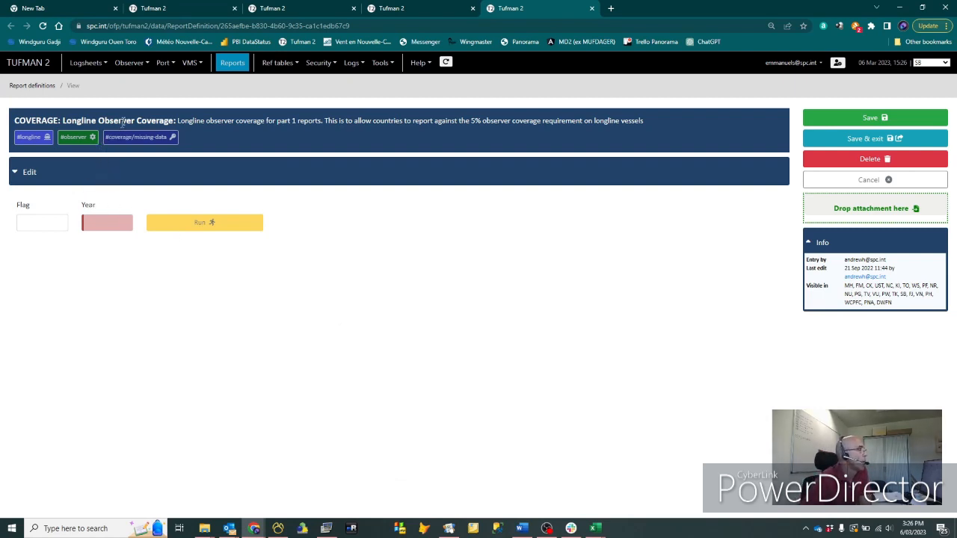
{"action": "left_click", "coordinate": [68, 224]}
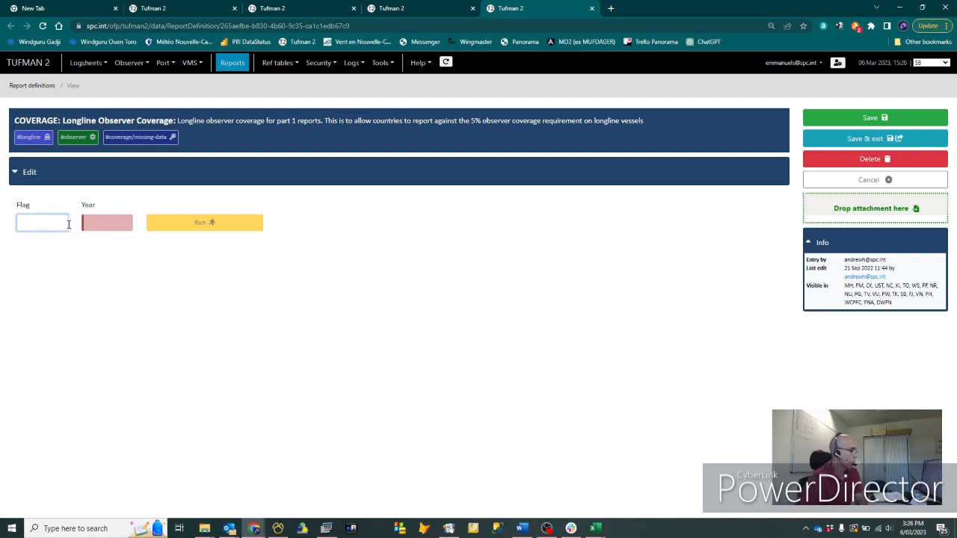
{"action": "type", "text": "sb"}
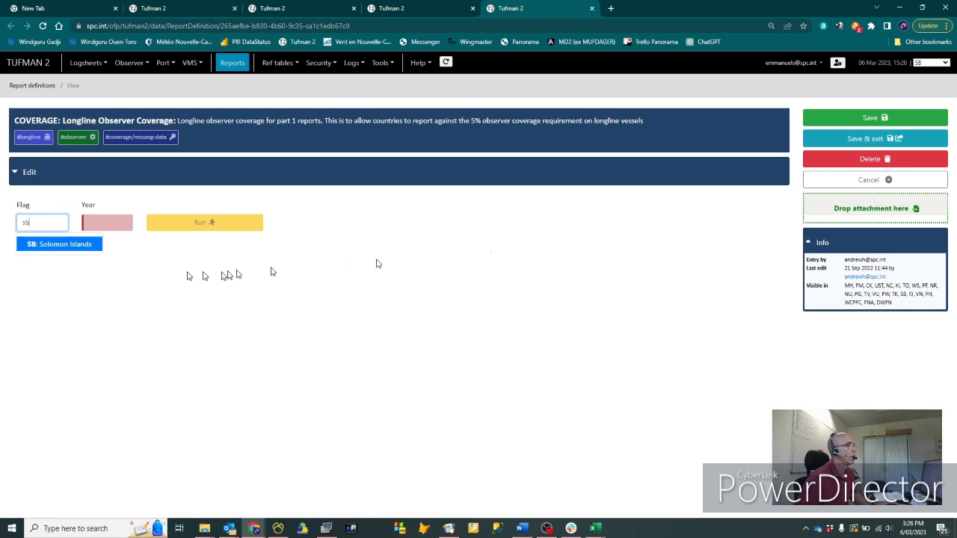
{"action": "left_click", "coordinate": [46, 246]}
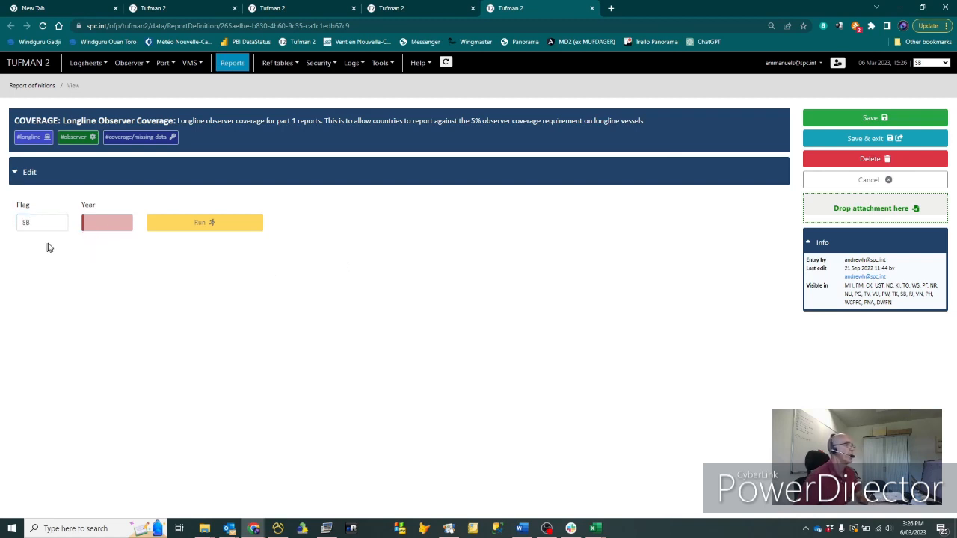
{"action": "left_click", "coordinate": [117, 224]}
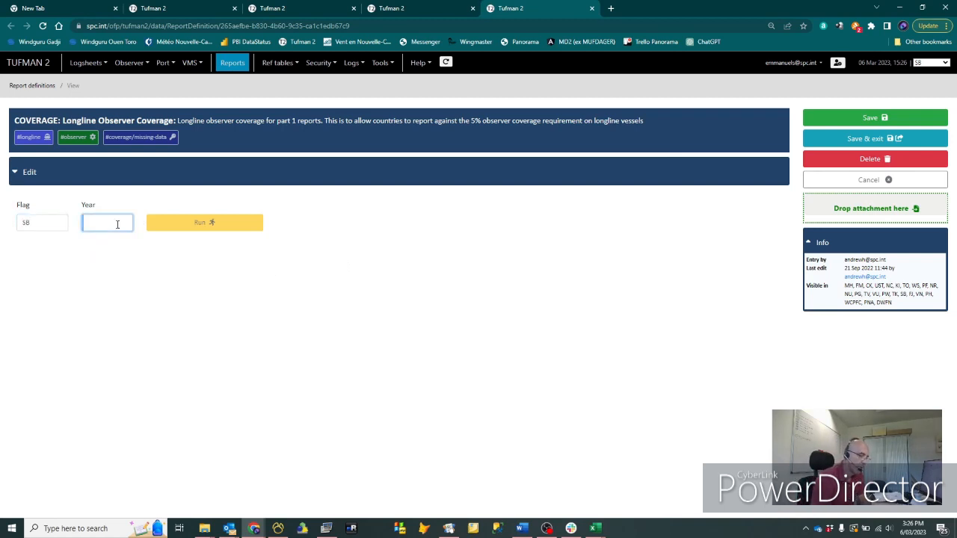
{"action": "type", "text": "2022"}
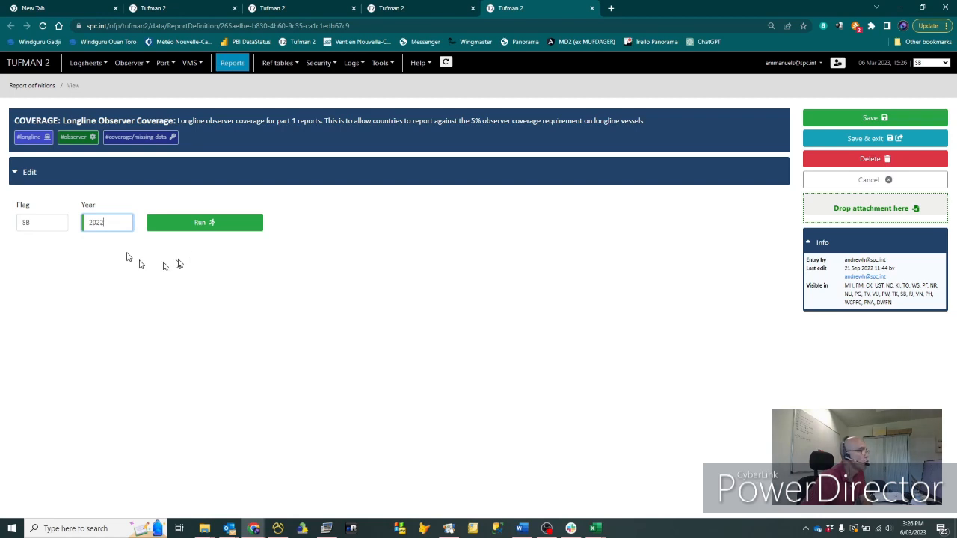
{"action": "left_click", "coordinate": [204, 224]}
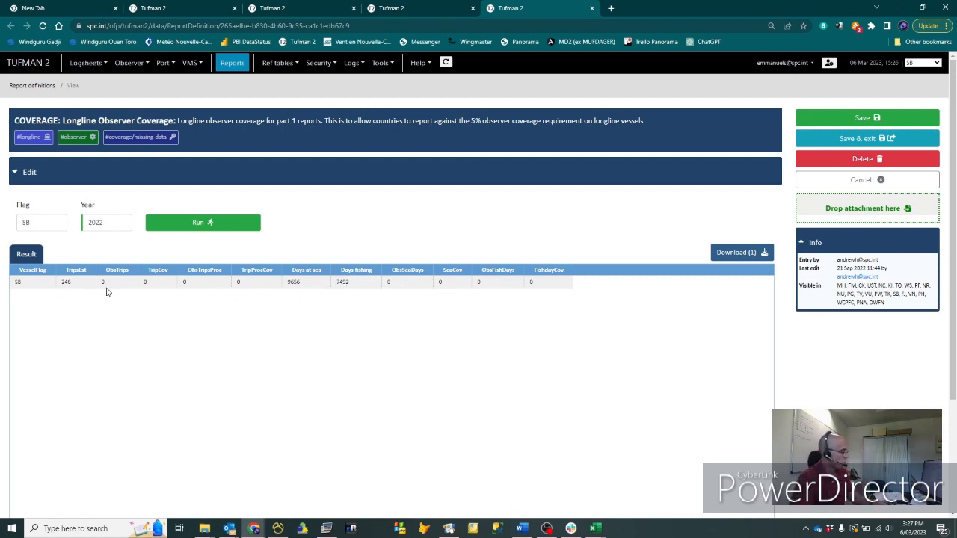
Fill in the Summaries table from the coverage report with 246 total trips and 7492 total fishing days.
{"action": "key", "text": "alt+Tab"}
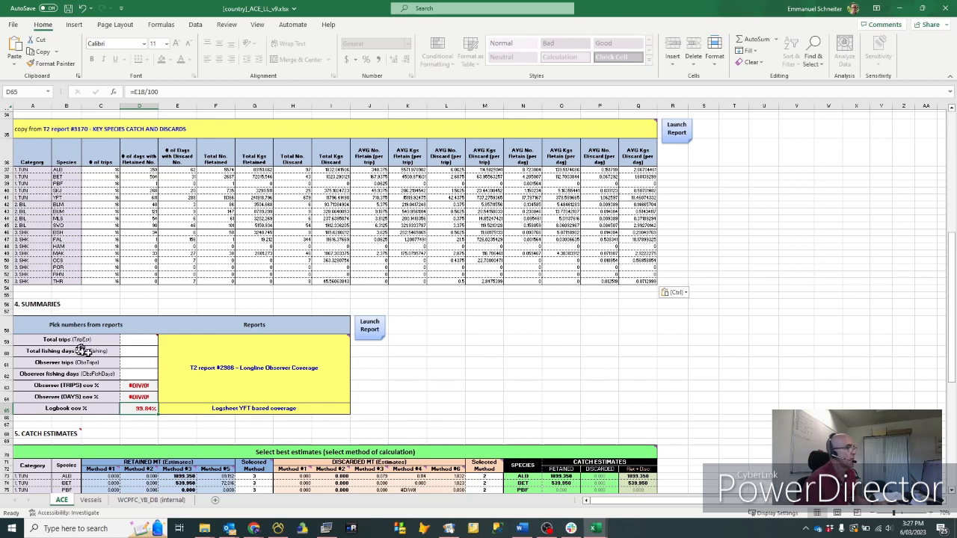
{"action": "key", "text": "alt+Tab"}
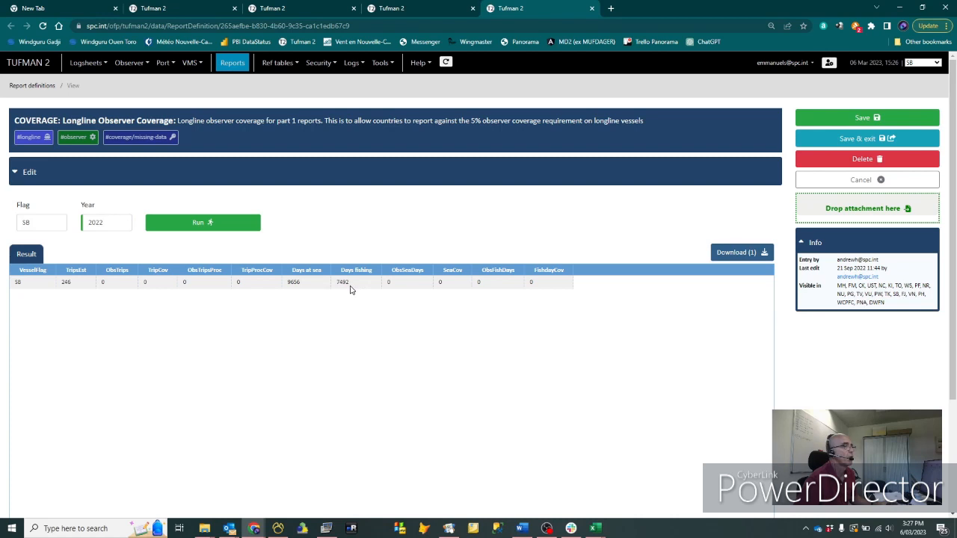
{"action": "key", "text": "alt+Tab"}
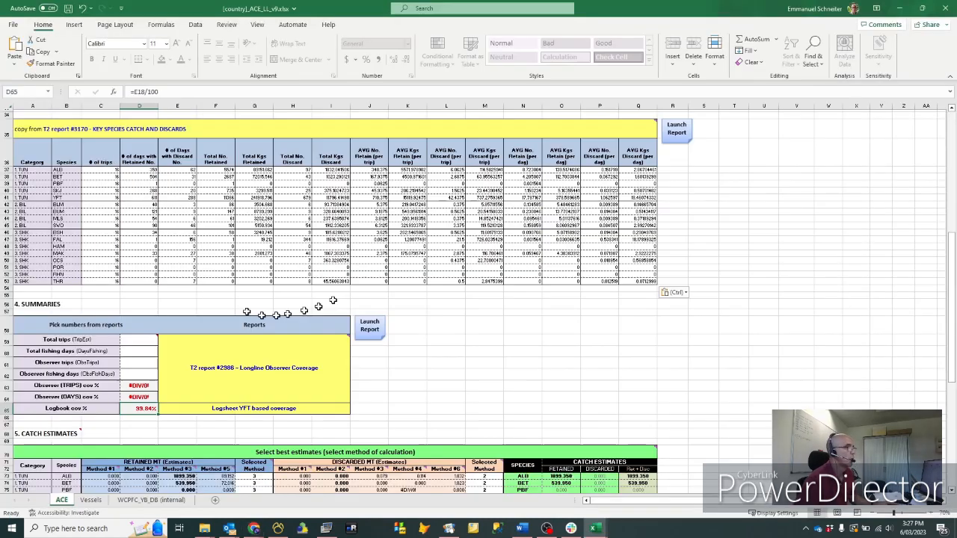
{"action": "mouse_move", "coordinate": [138, 342]}
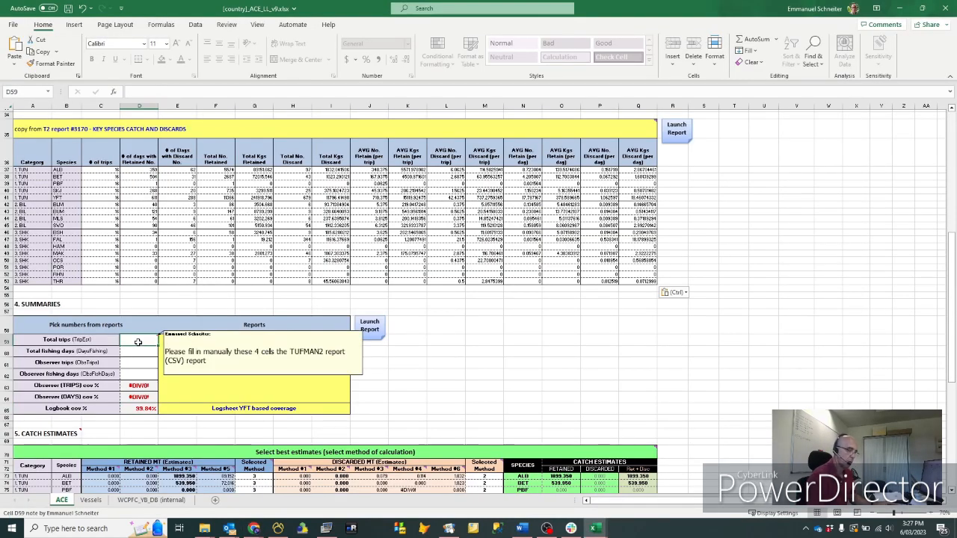
{"action": "type", "text": "246"}
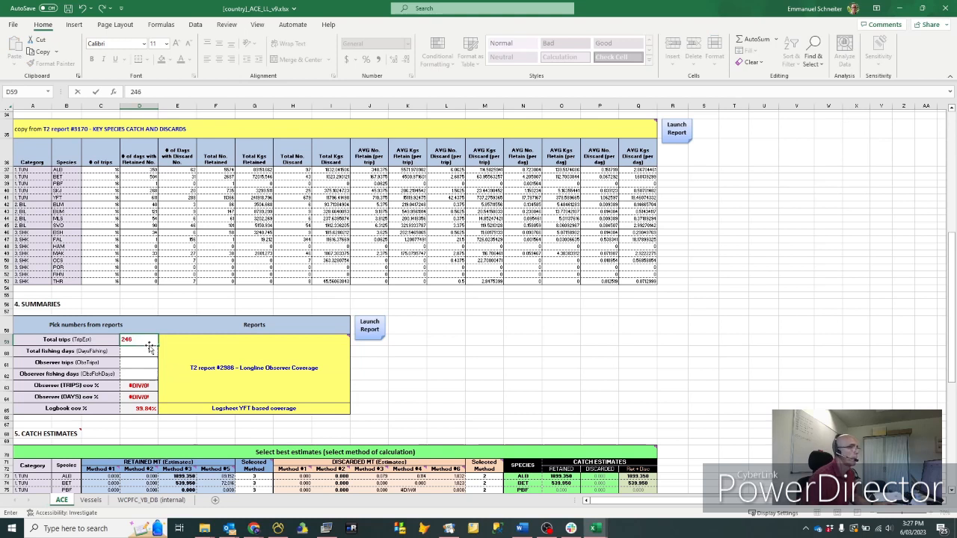
{"action": "key", "text": "Return"}
{"action": "type", "text": "7492"}
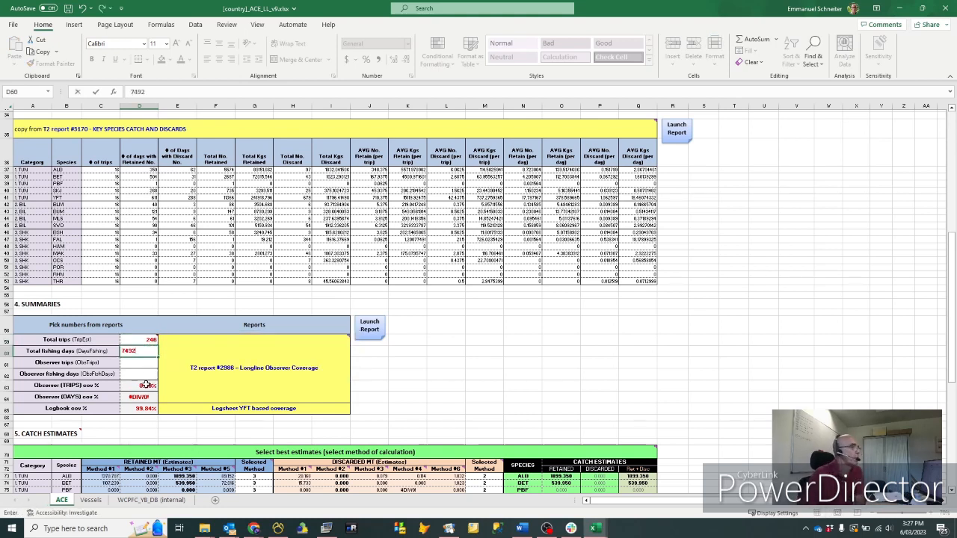
Check the coverage report's ObsTrips figure and enter 0 for Observer trips in D61 of the Summaries table.
{"action": "left_click", "coordinate": [140, 362]}
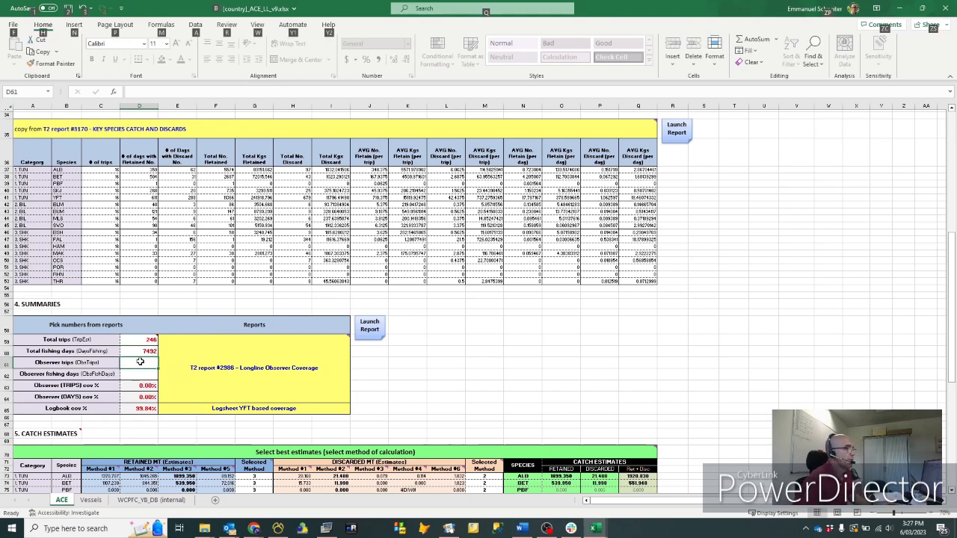
{"action": "key", "text": "alt+Tab"}
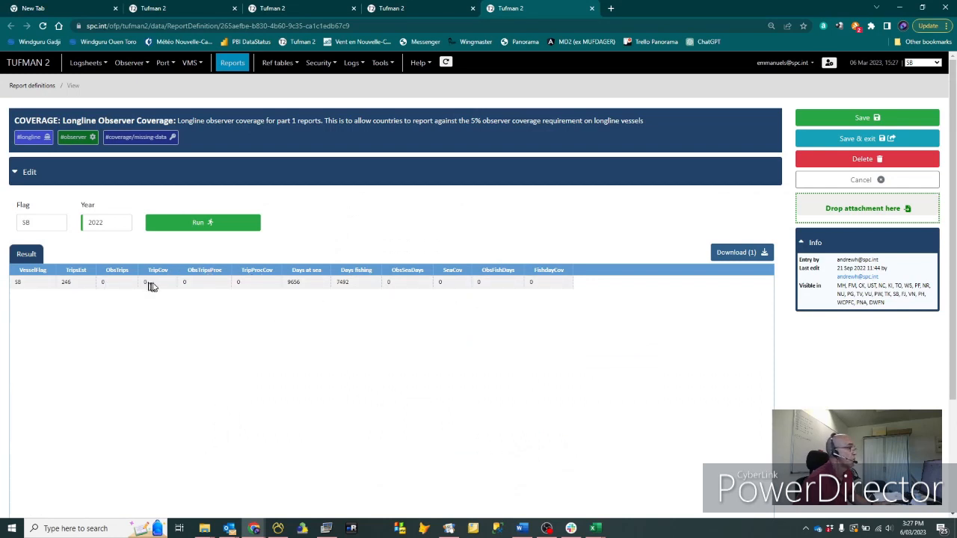
{"action": "key", "text": "alt+Tab"}
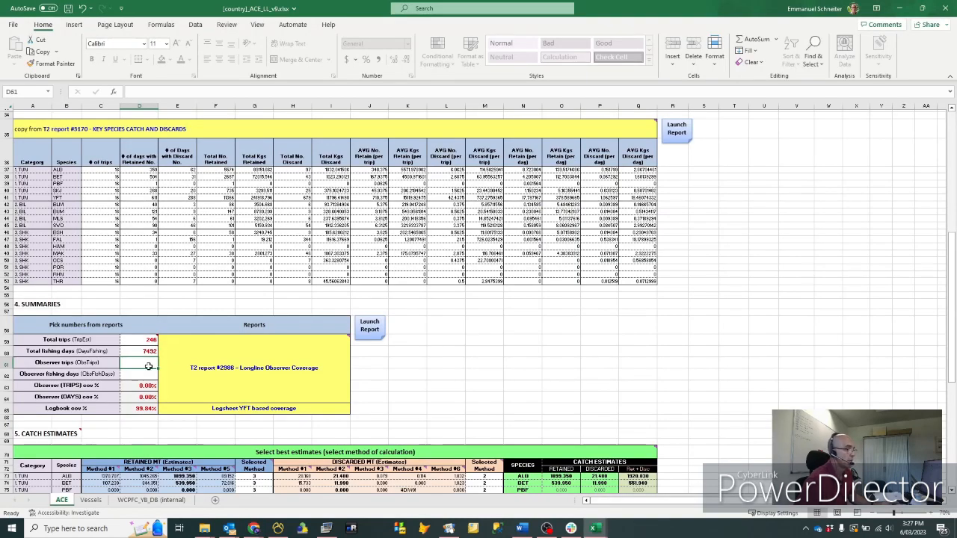
{"action": "type", "text": "0"}
{"action": "key", "text": "Return"}
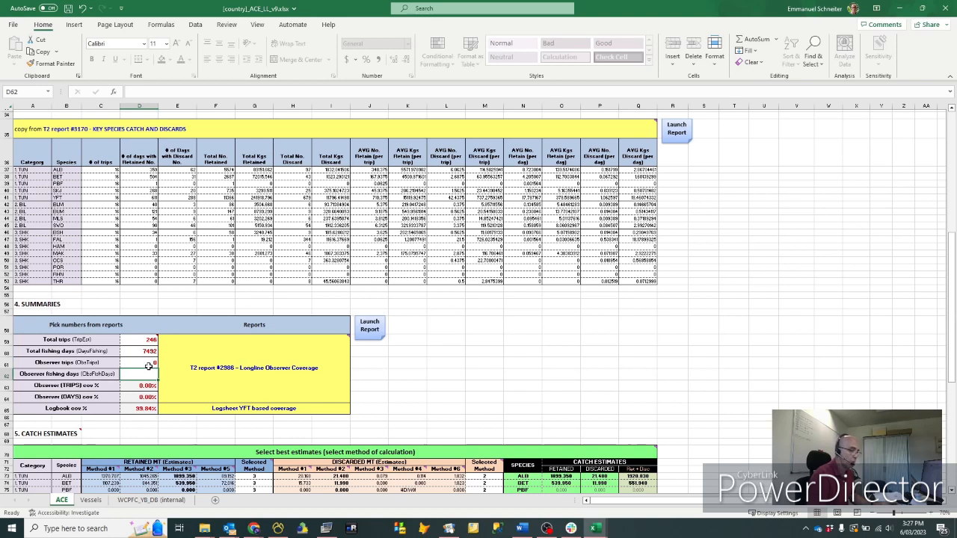
Enter 0 for Observer fishing days in D62 of the Summaries table.
{"action": "type", "text": "0"}
{"action": "key", "text": "Return"}
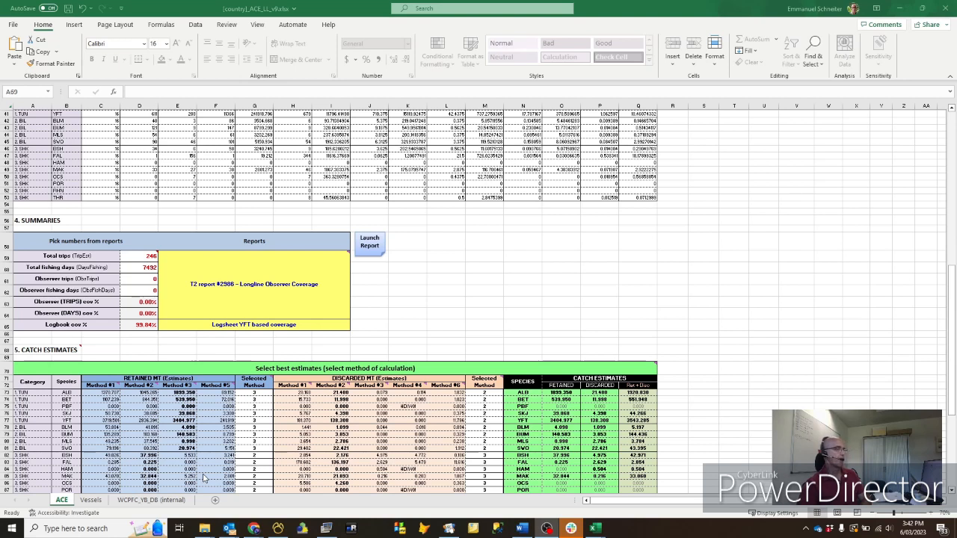
Read the step-by-step guide comment on the Catch Estimates header and the comment explaining retained Method #1.
{"action": "scroll", "coordinate": [168, 425], "scroll_direction": "down", "scroll_amount": 5}
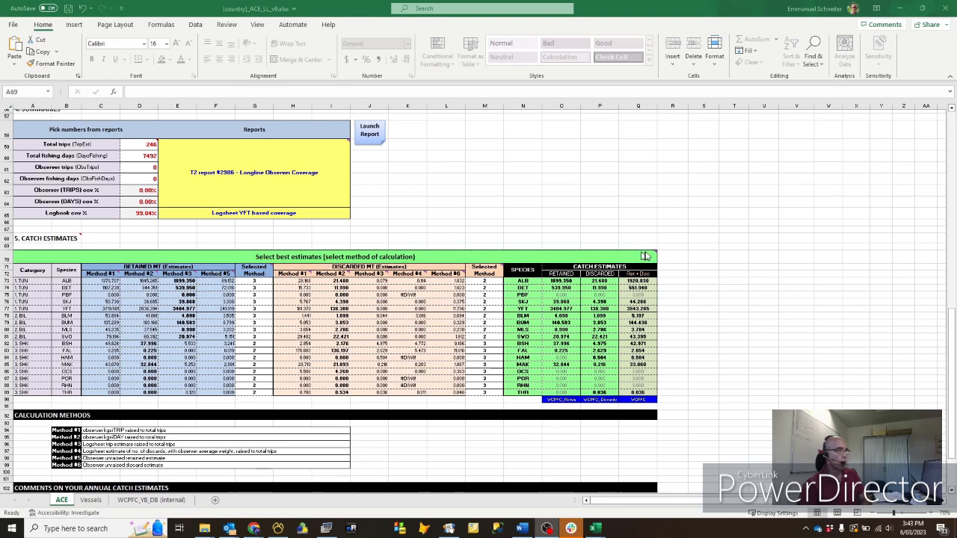
{"action": "mouse_move", "coordinate": [652, 254]}
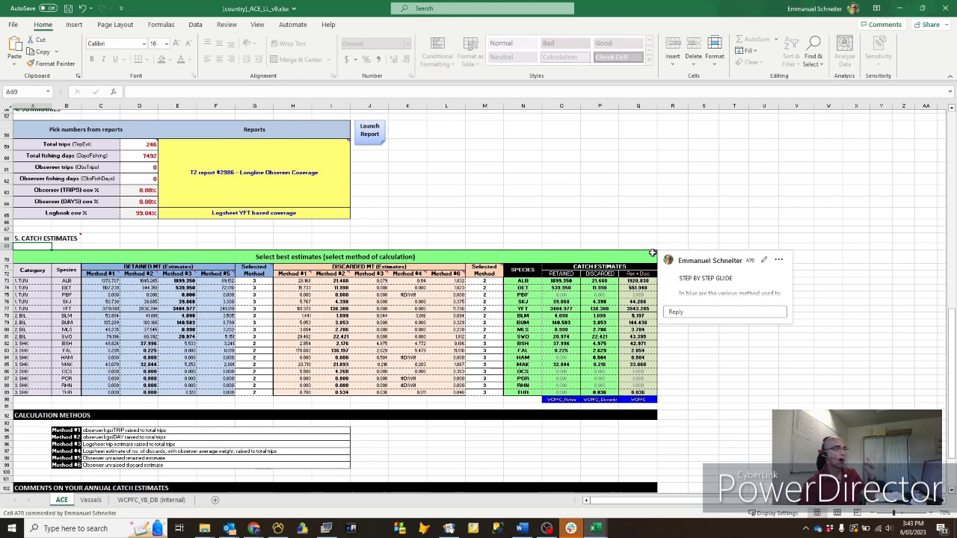
{"action": "left_click", "coordinate": [733, 222]}
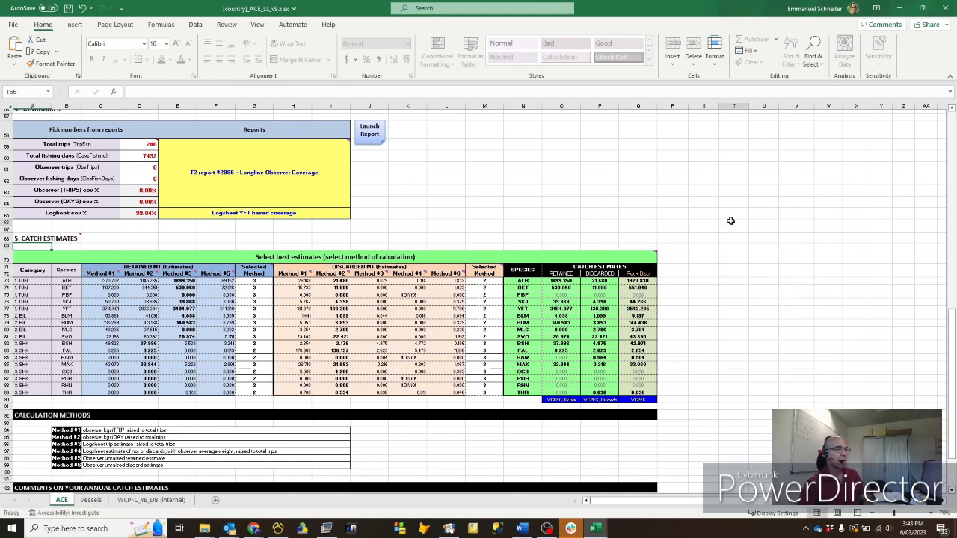
{"action": "left_click", "coordinate": [655, 254]}
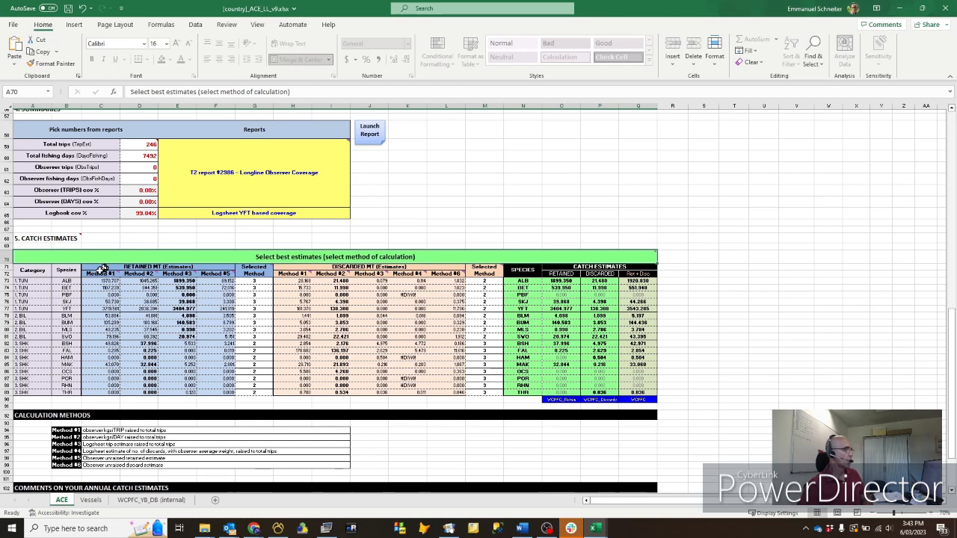
{"action": "mouse_move", "coordinate": [103, 273]}
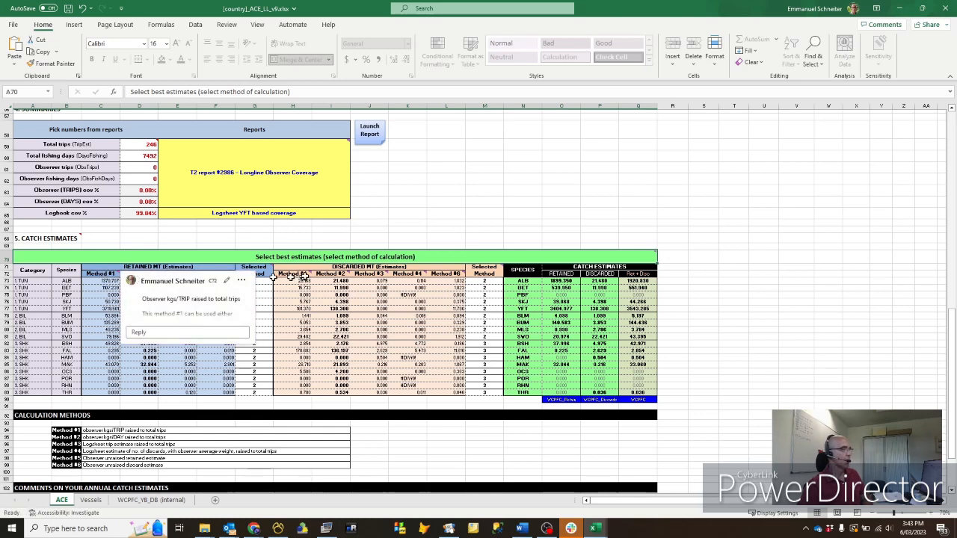
{"action": "mouse_move", "coordinate": [299, 274]}
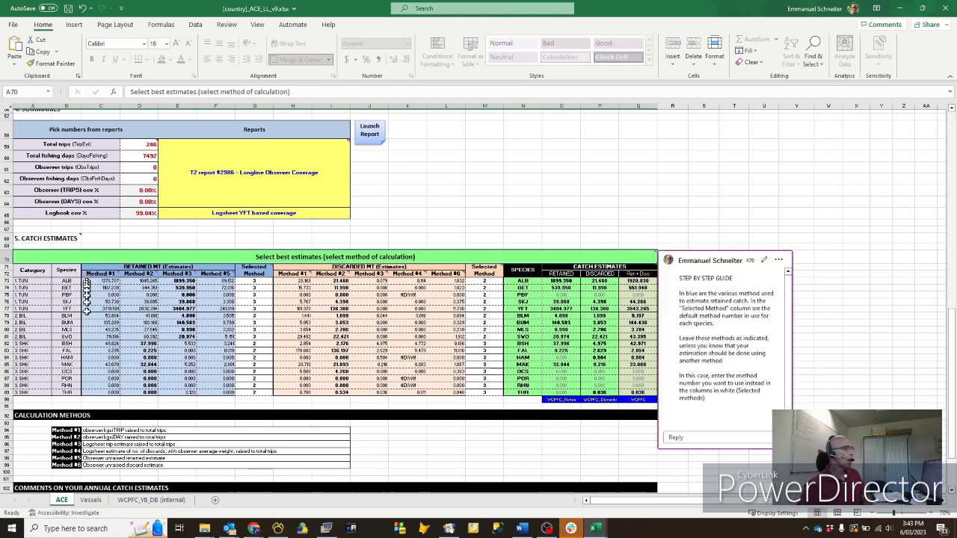
{"action": "mouse_move", "coordinate": [142, 266]}
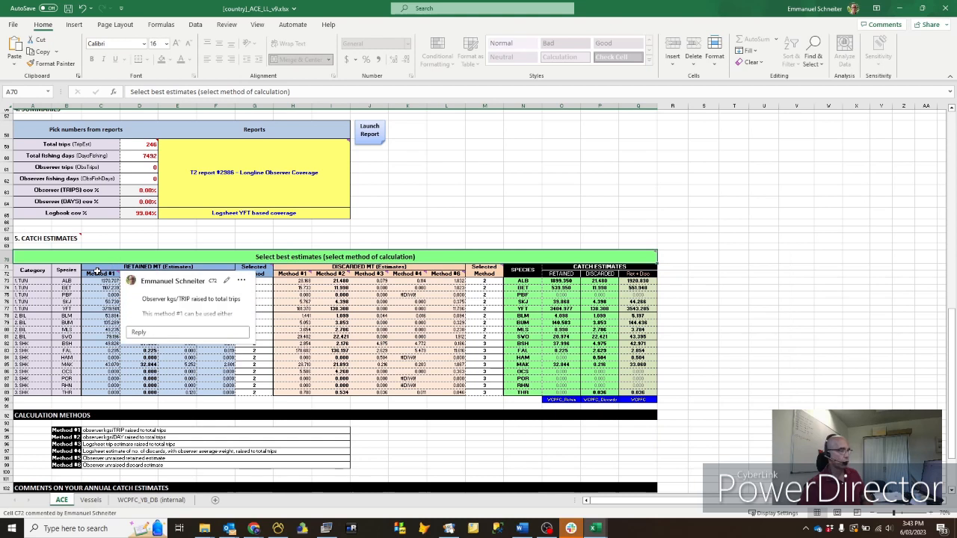
{"action": "mouse_move", "coordinate": [408, 262]}
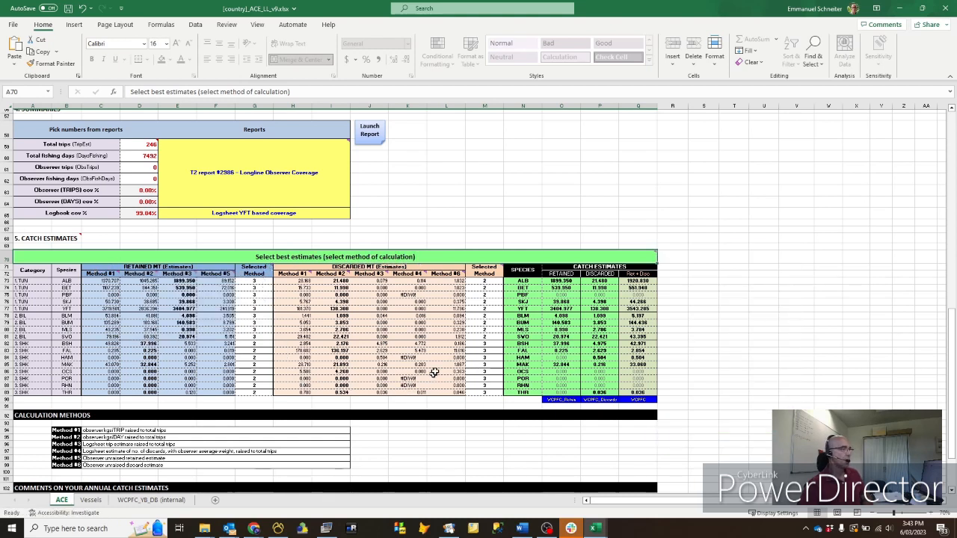
{"action": "mouse_move", "coordinate": [342, 266]}
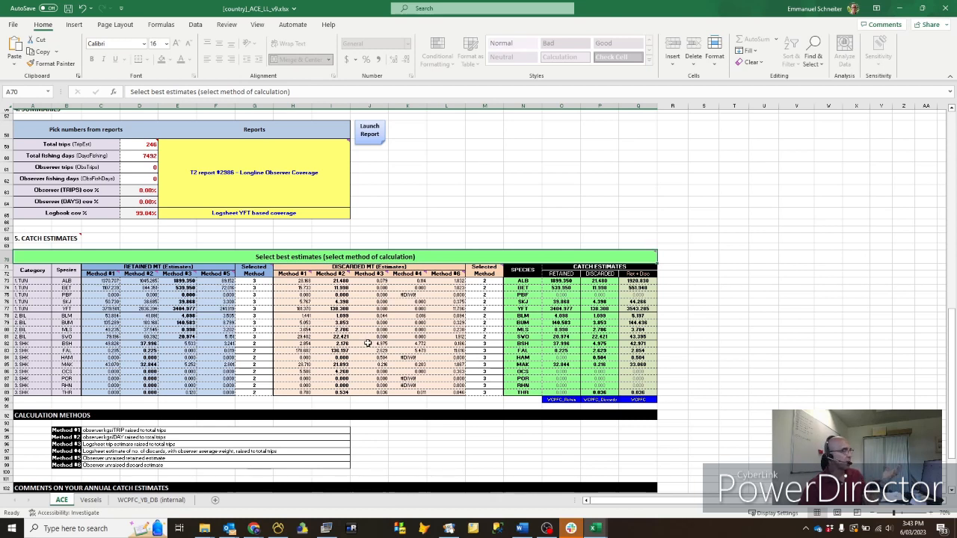
Review the logsheet, observer and summaries tables that feed the Catch Estimates section.
{"action": "scroll", "coordinate": [373, 344], "scroll_direction": "up", "scroll_amount": 13}
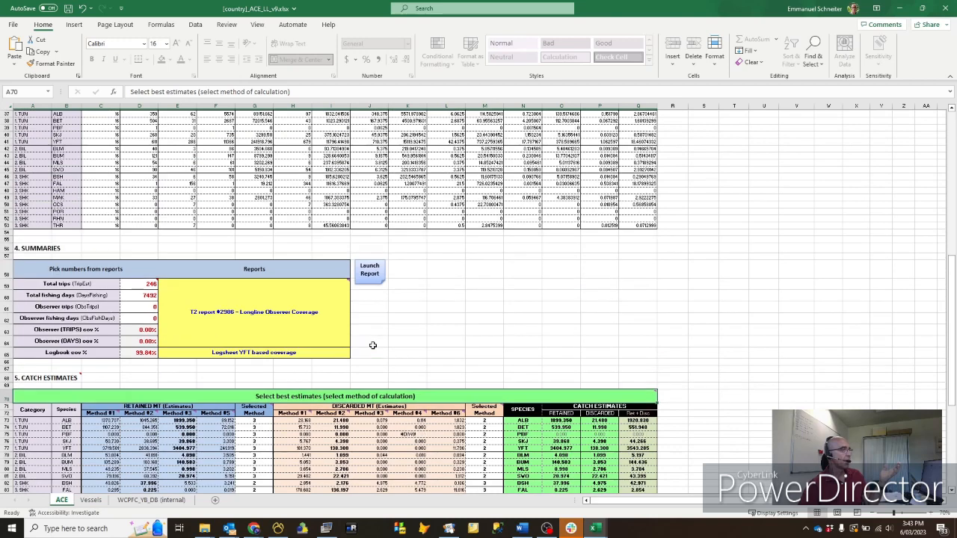
{"action": "scroll", "coordinate": [372, 345], "scroll_direction": "up", "scroll_amount": 5}
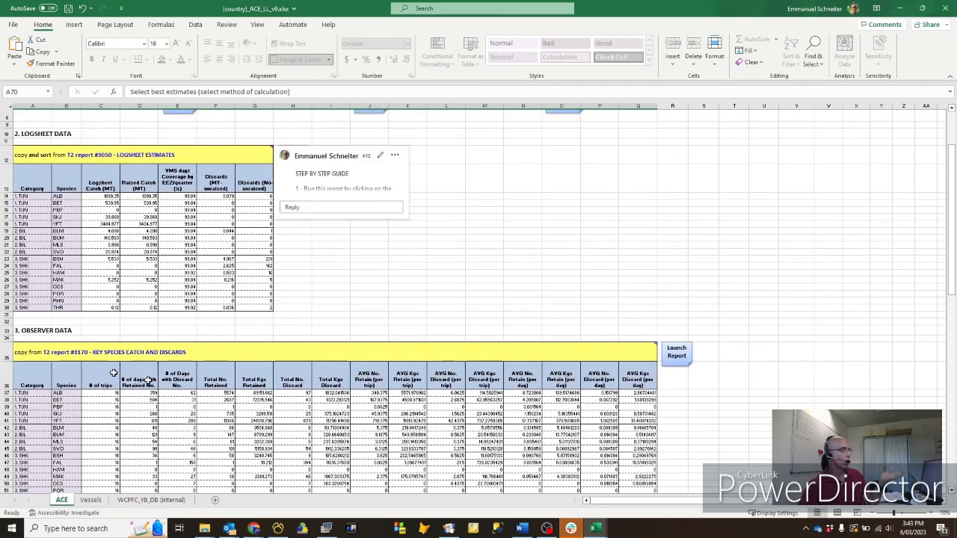
{"action": "scroll", "coordinate": [202, 385], "scroll_direction": "down", "scroll_amount": 3}
{"action": "scroll", "coordinate": [215, 392], "scroll_direction": "down", "scroll_amount": 3}
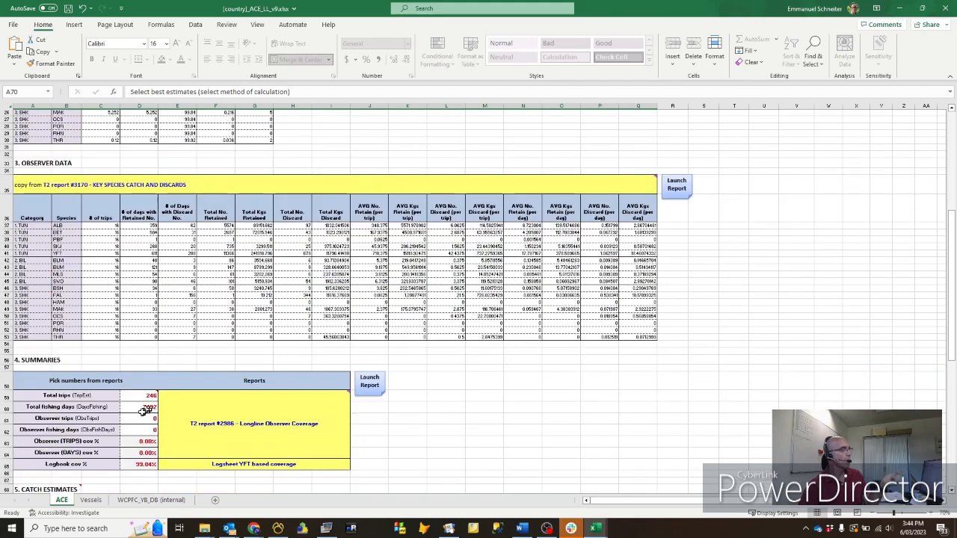
{"action": "scroll", "coordinate": [125, 428], "scroll_direction": "down", "scroll_amount": 5}
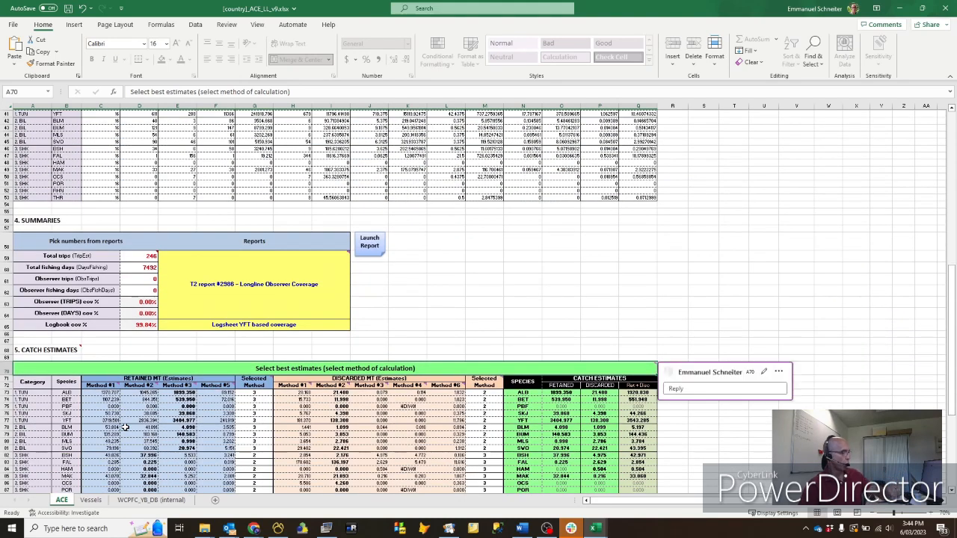
{"action": "scroll", "coordinate": [202, 430], "scroll_direction": "down", "scroll_amount": 1}
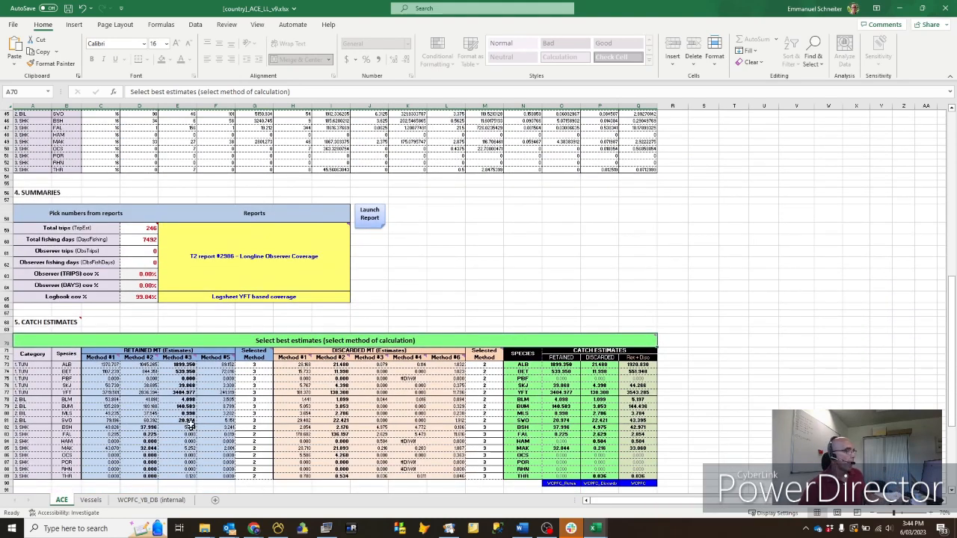
{"action": "scroll", "coordinate": [196, 457], "scroll_direction": "down", "scroll_amount": 2}
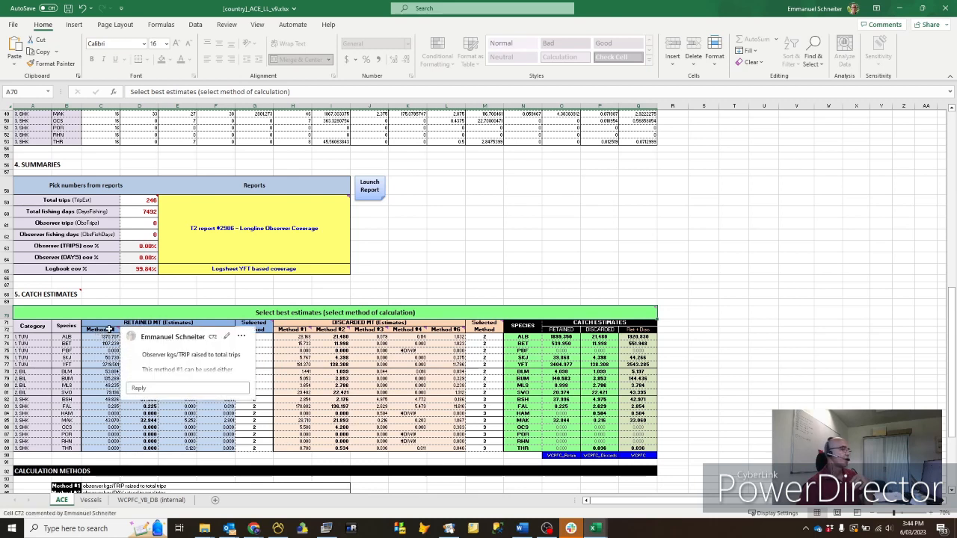
Examine the retained Method #1 formula for BSH, the Method #1 comment, and the selected retained method for ALB.
{"action": "left_click", "coordinate": [115, 401]}
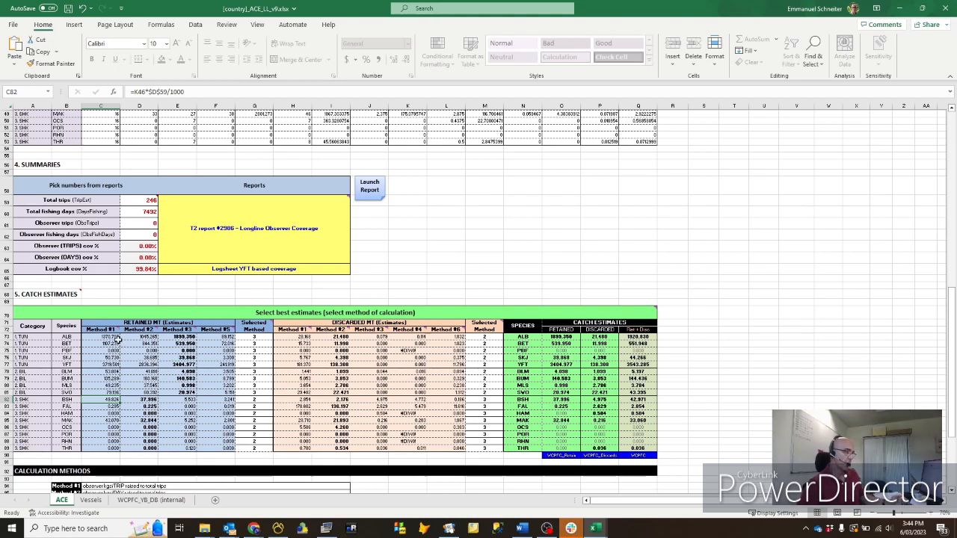
{"action": "mouse_move", "coordinate": [116, 331]}
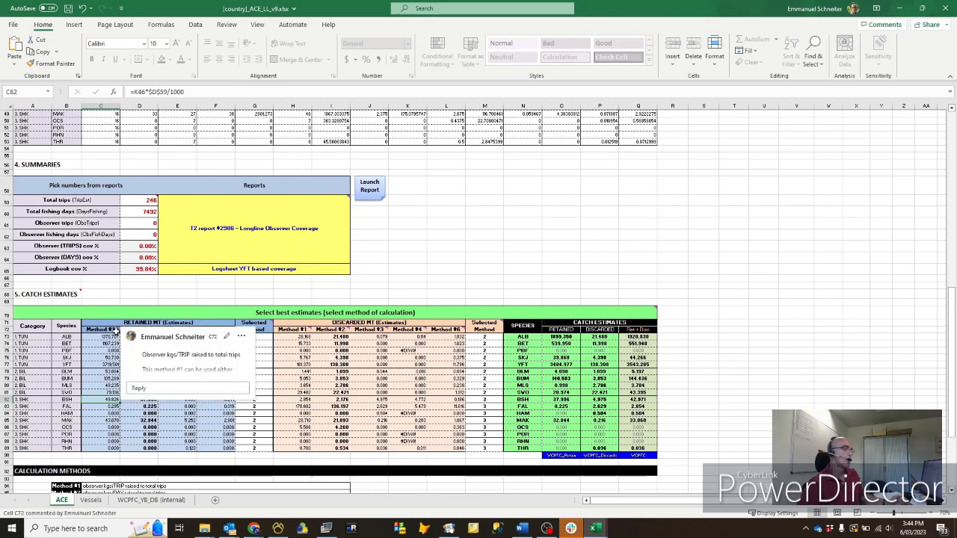
{"action": "left_click", "coordinate": [116, 332]}
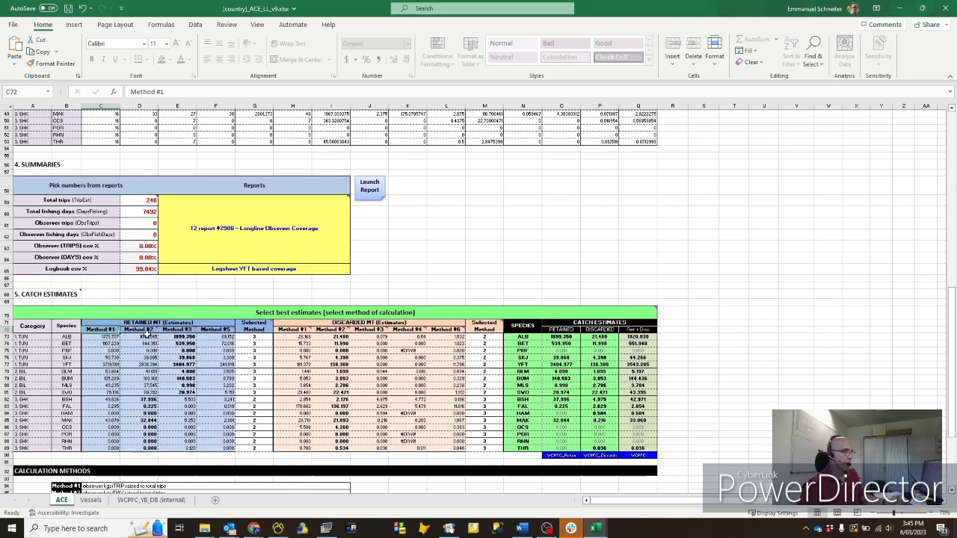
{"action": "left_click", "coordinate": [256, 338]}
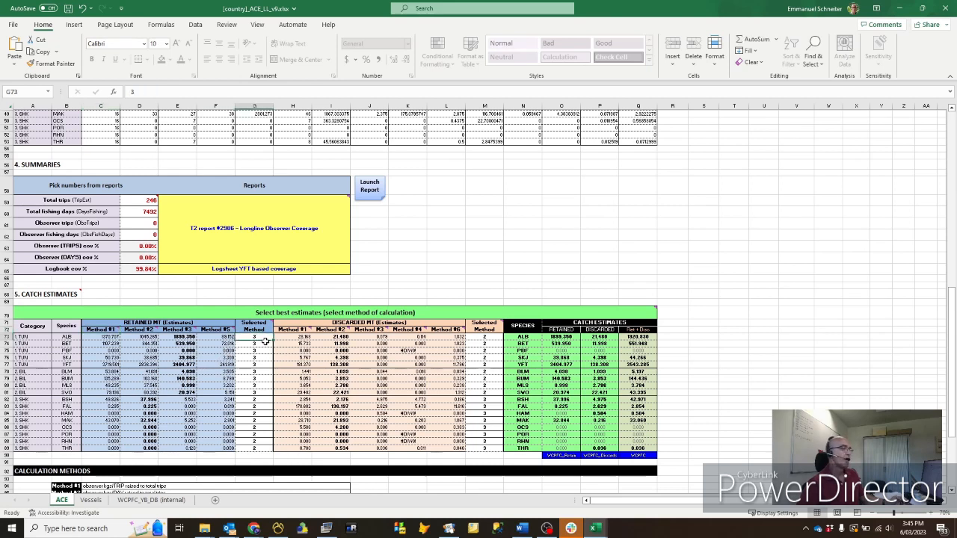
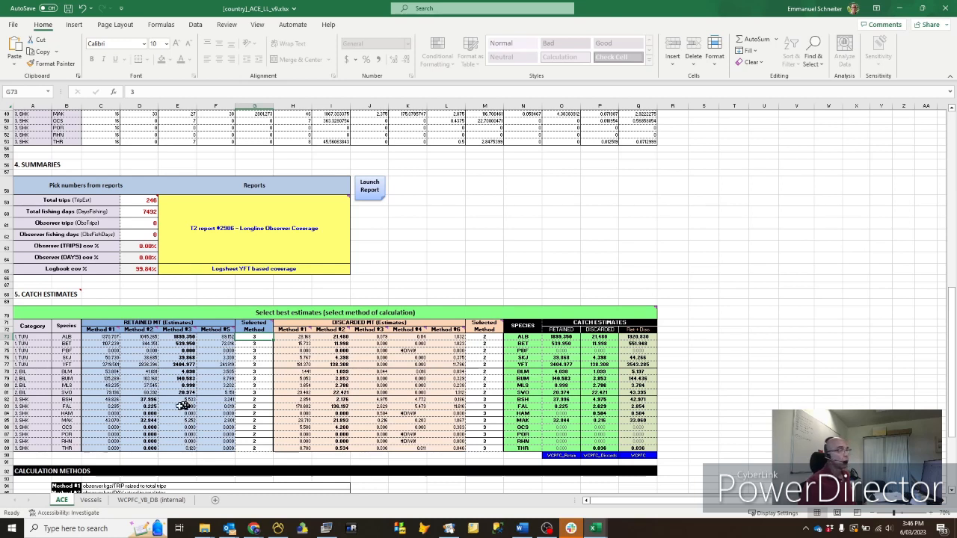
Set the selected retained method to 3 for all shark species, from BSH in G82 to THR in G89.
{"action": "left_click", "coordinate": [254, 400]}
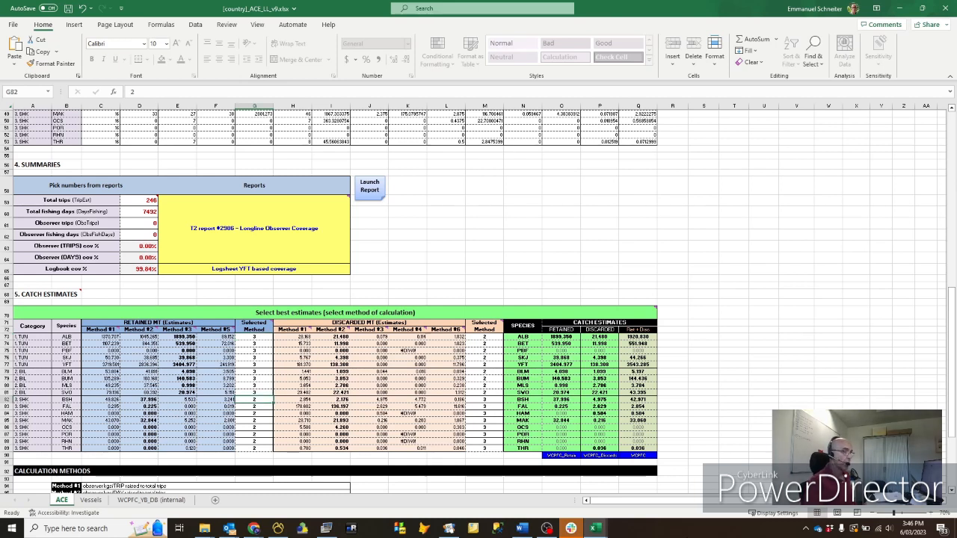
{"action": "type", "text": "3"}
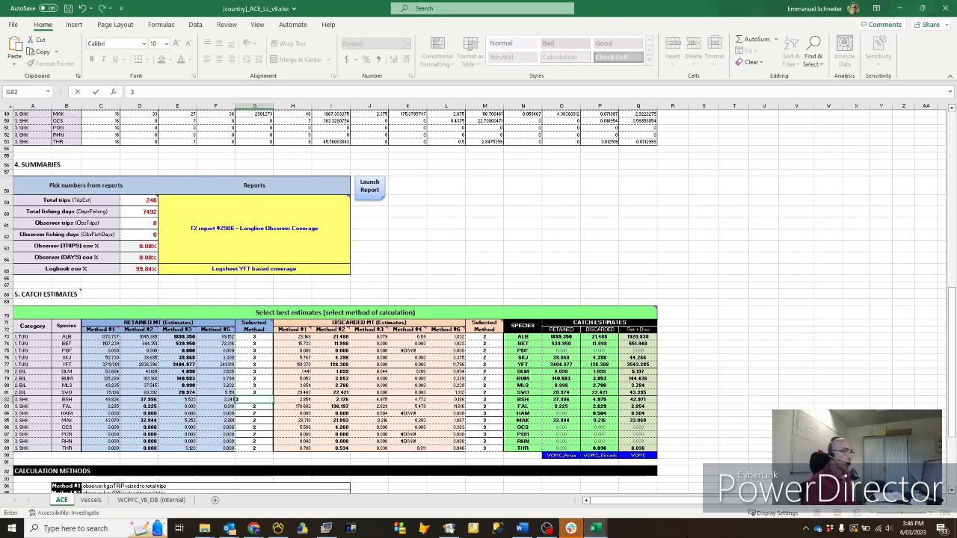
{"action": "key", "text": "Return"}
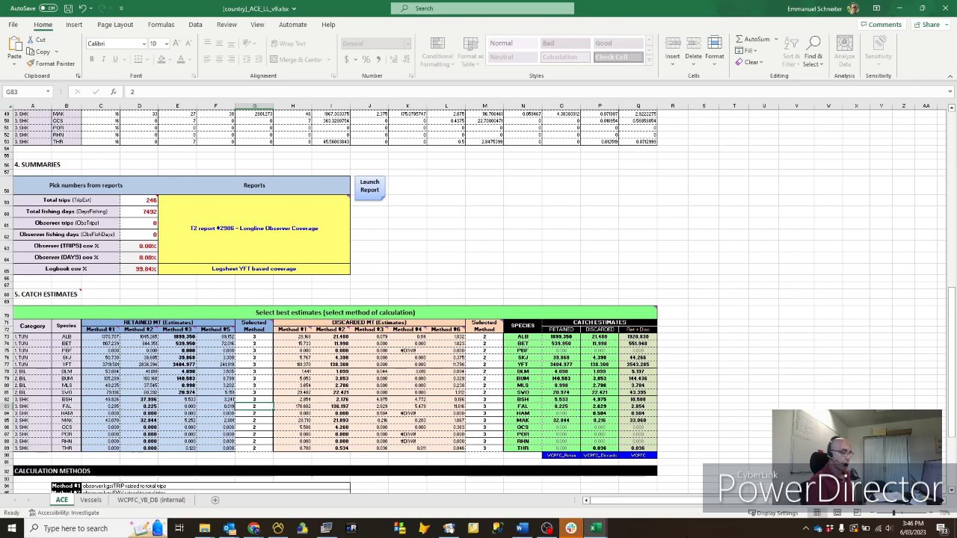
{"action": "key", "text": "Return"}
{"action": "type", "text": "3"}
{"action": "key", "text": "Return"}
{"action": "type", "text": "3"}
{"action": "key", "text": "Return"}
{"action": "type", "text": "3"}
{"action": "key", "text": "Return"}
{"action": "type", "text": "3"}
{"action": "key", "text": "Return"}
{"action": "type", "text": "3 3"}
{"action": "key", "text": "Return"}
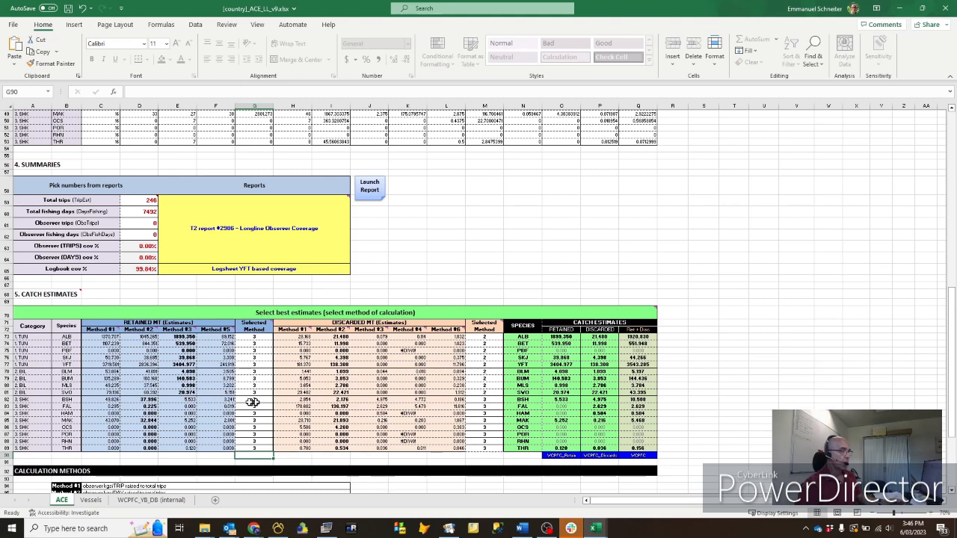
Examine the retained Method #3 formula for BSH in E82 of the Catch Estimates table.
{"action": "left_click", "coordinate": [186, 402]}
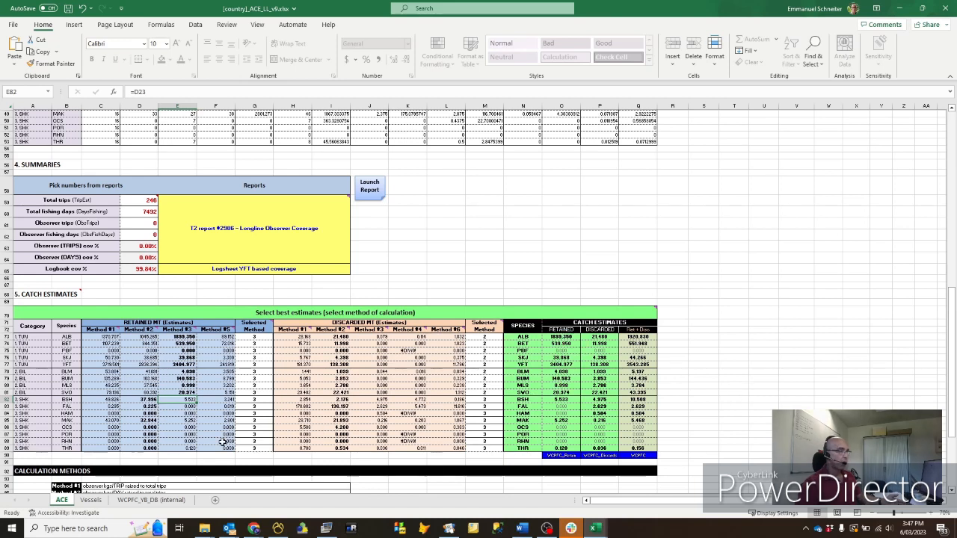
{"action": "scroll", "coordinate": [224, 441], "scroll_direction": "down", "scroll_amount": 1}
{"action": "scroll", "coordinate": [221, 443], "scroll_direction": "down", "scroll_amount": 1}
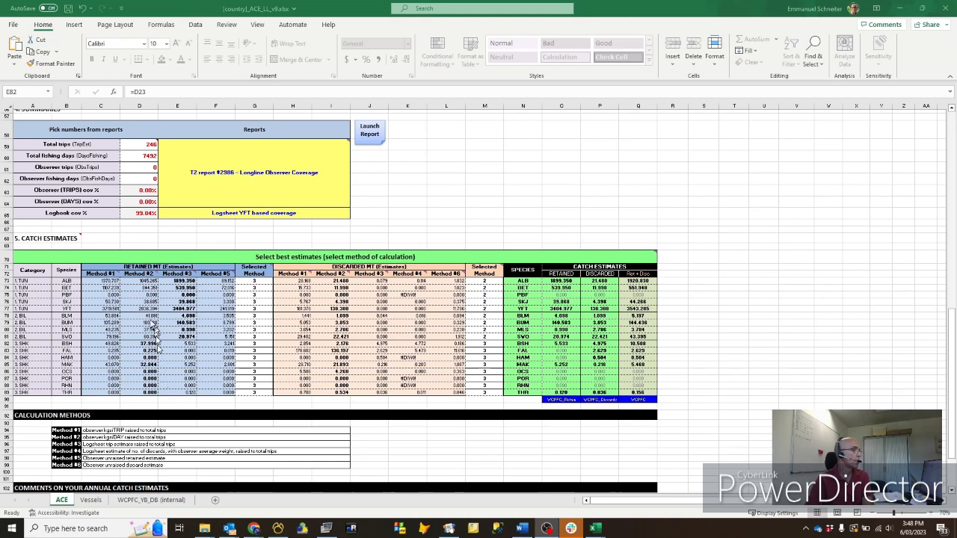
Trace the ALB Method #1 formula in C73 to the observer average retained kgs per trip in K37 and Total trips in D59.
{"action": "left_click", "coordinate": [104, 282]}
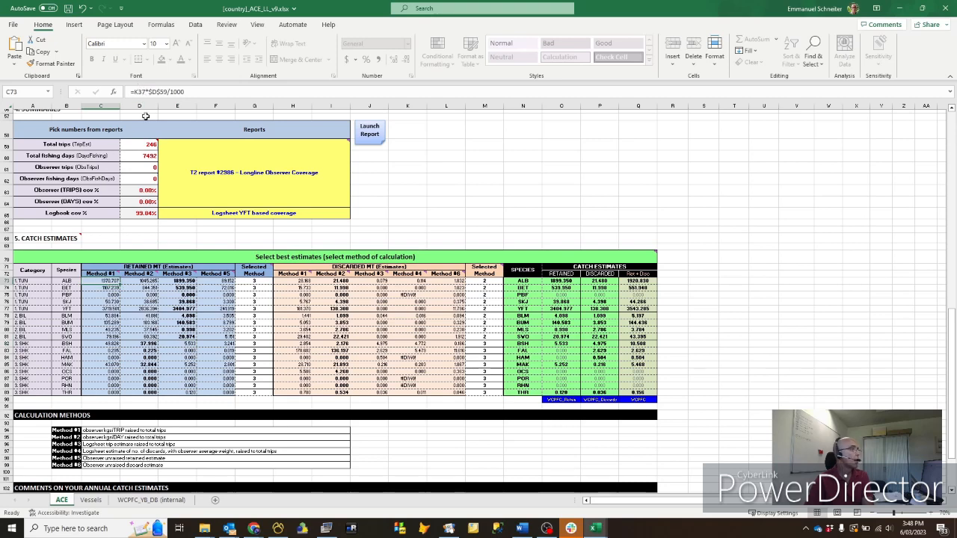
{"action": "scroll", "coordinate": [146, 116], "scroll_direction": "up", "scroll_amount": 7}
{"action": "scroll", "coordinate": [147, 118], "scroll_direction": "up", "scroll_amount": 1}
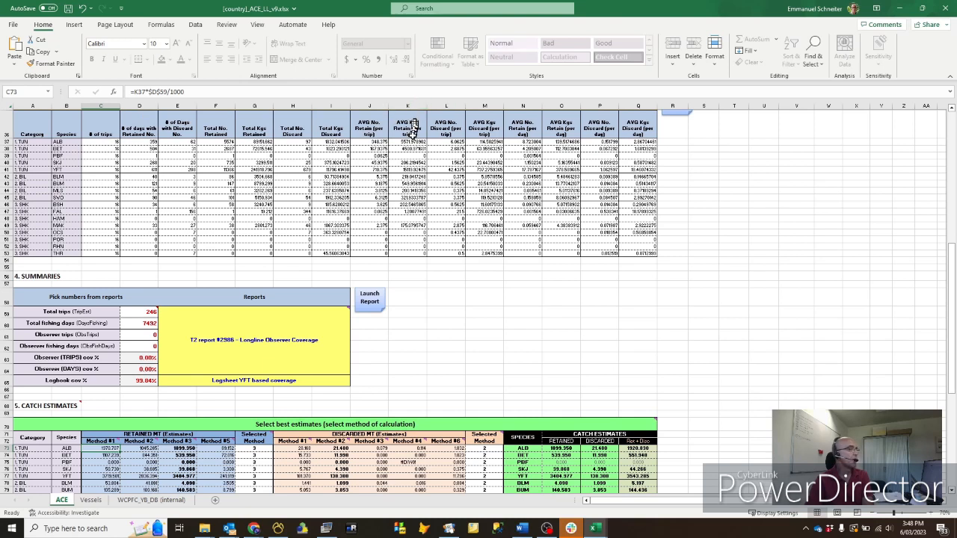
{"action": "left_click", "coordinate": [412, 142]}
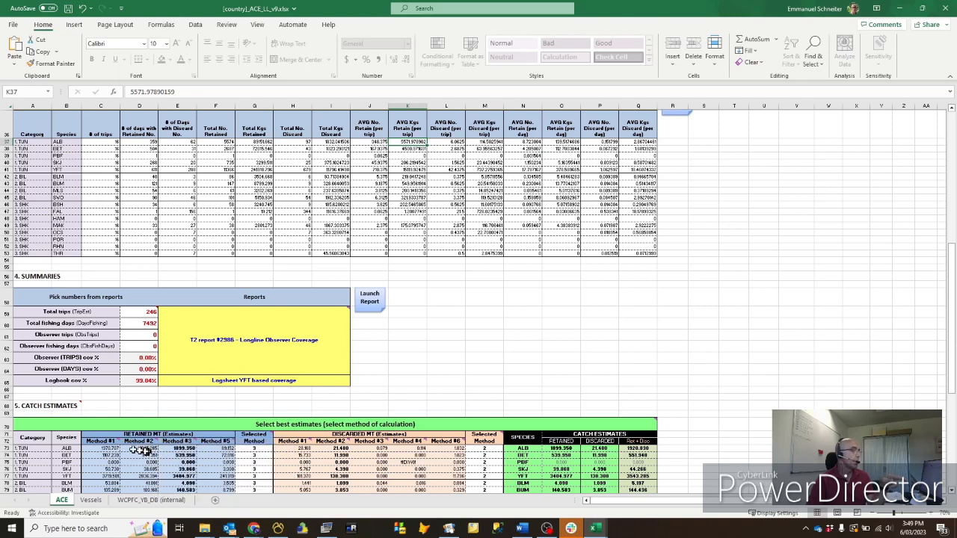
{"action": "left_click", "coordinate": [110, 449]}
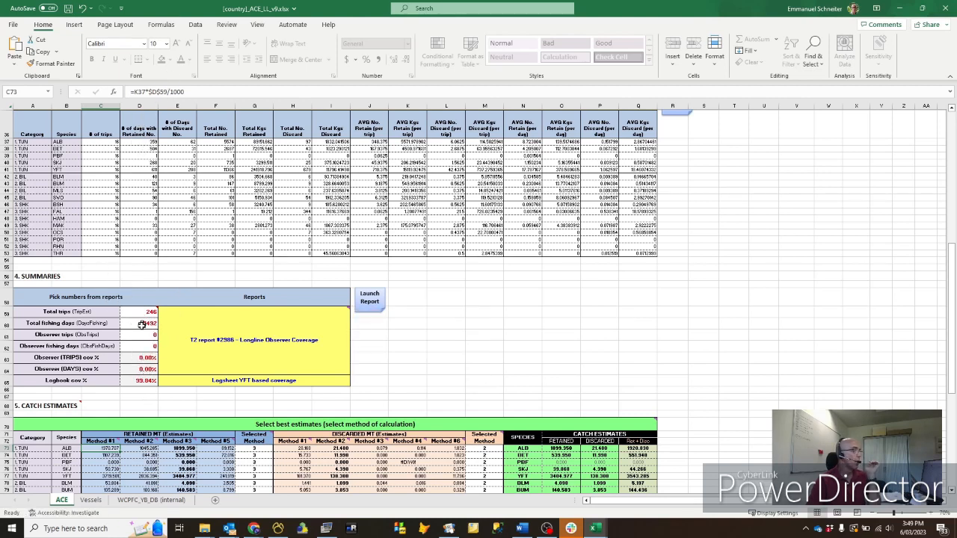
{"action": "mouse_move", "coordinate": [144, 314]}
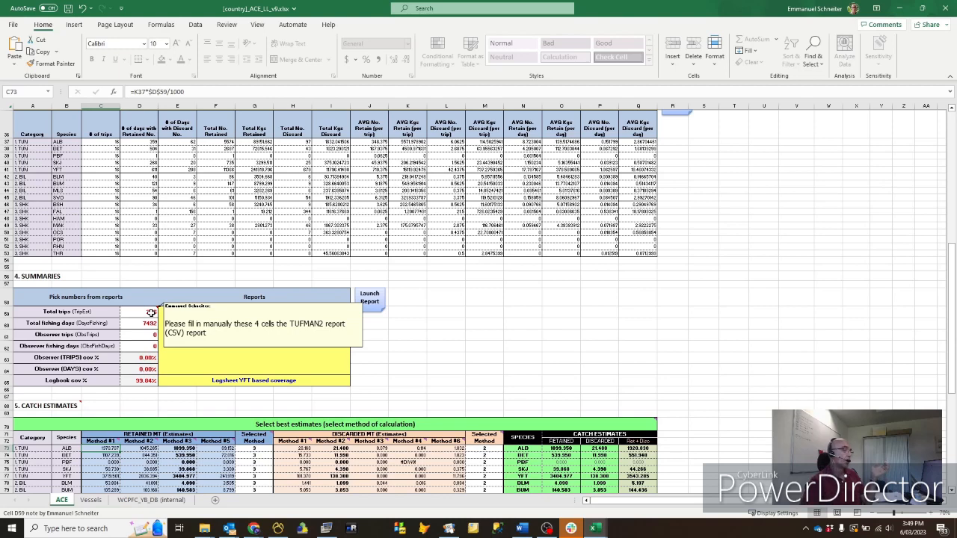
Examine the ALB retained Method #2 formula in D73, which uses Total fishing days, alongside the calculation method descriptions.
{"action": "scroll", "coordinate": [115, 463], "scroll_direction": "down", "scroll_amount": 1}
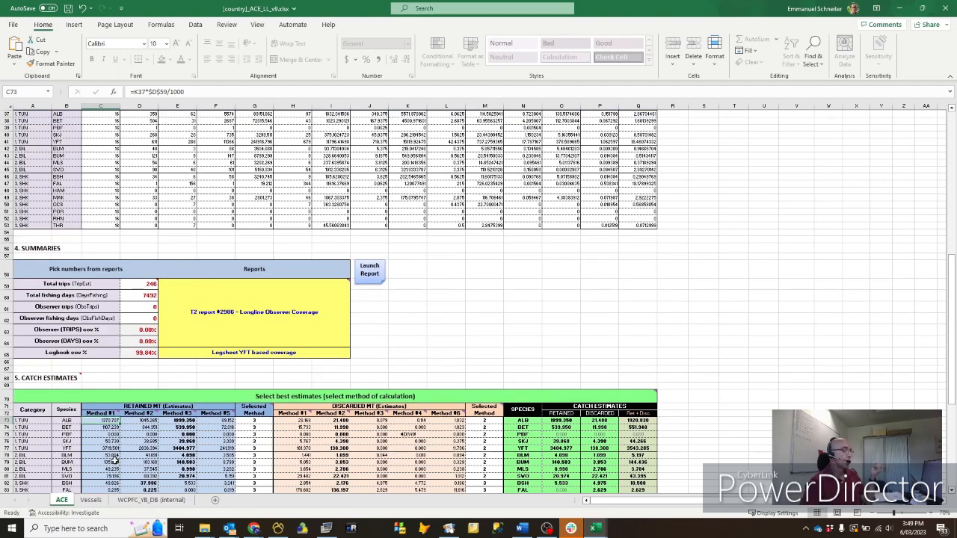
{"action": "scroll", "coordinate": [115, 463], "scroll_direction": "down", "scroll_amount": 1}
{"action": "left_click", "coordinate": [147, 394]}
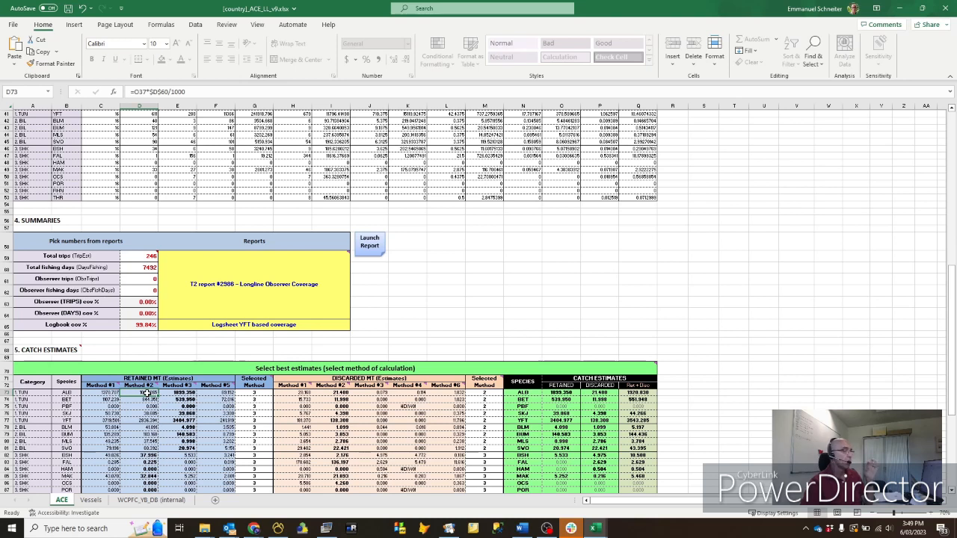
{"action": "scroll", "coordinate": [147, 394], "scroll_direction": "down", "scroll_amount": 6}
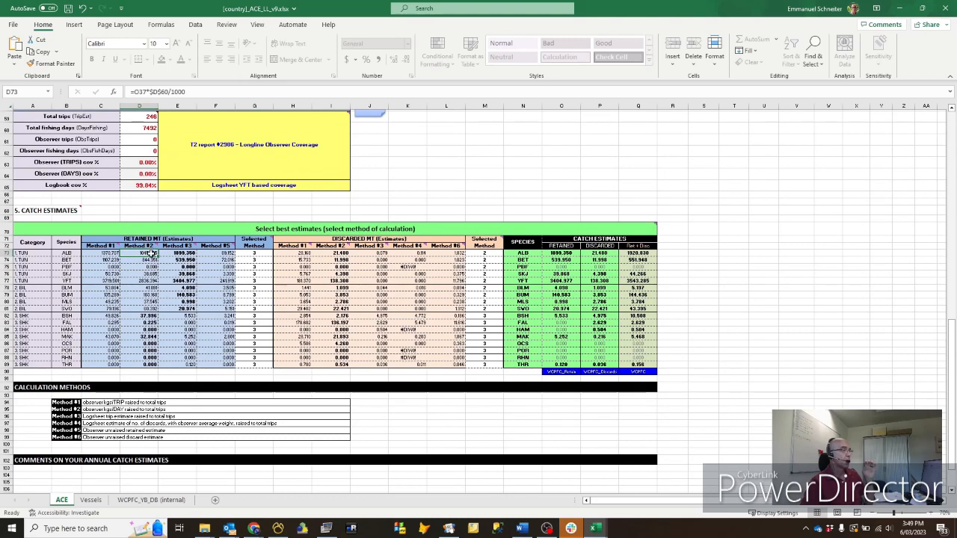
Compare the retained Method #1 and #2 estimates with the Total trips and Total fishing days figures and the calculation method descriptions.
{"action": "scroll", "coordinate": [151, 254], "scroll_direction": "up", "scroll_amount": 8}
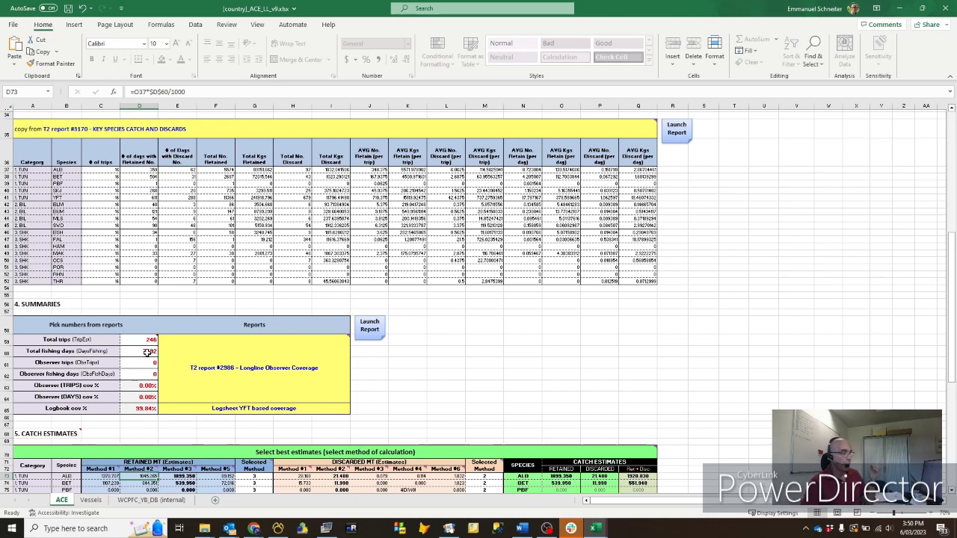
{"action": "scroll", "coordinate": [147, 353], "scroll_direction": "down", "scroll_amount": 1}
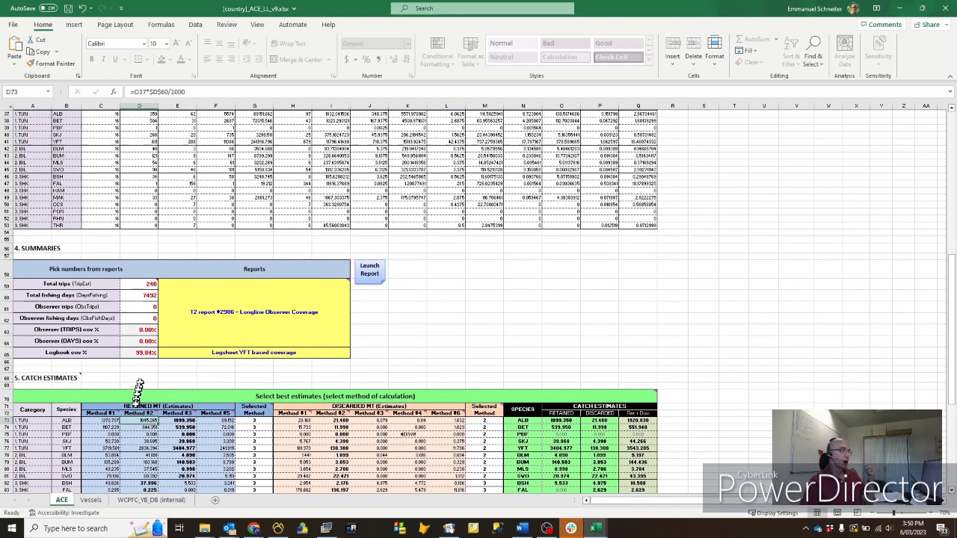
{"action": "mouse_move", "coordinate": [132, 412]}
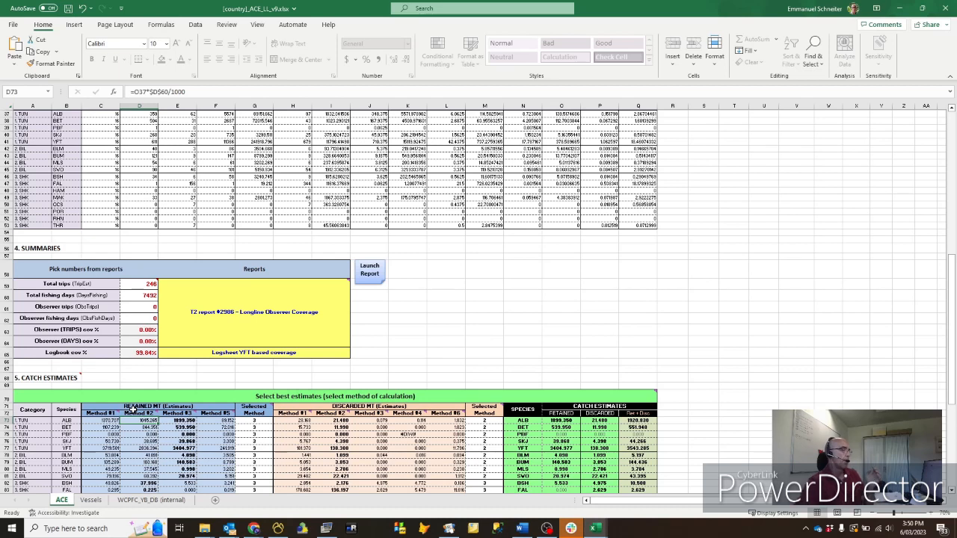
{"action": "mouse_move", "coordinate": [105, 424]}
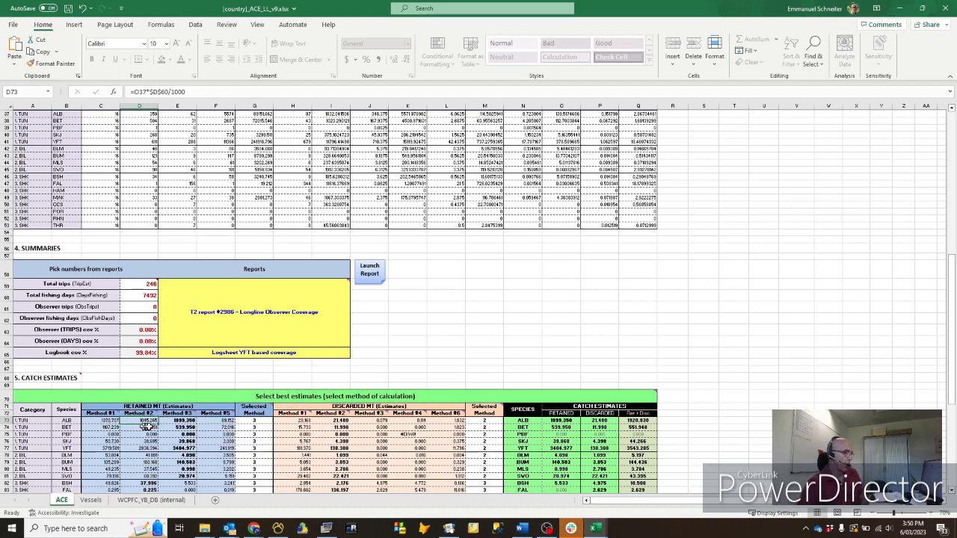
{"action": "scroll", "coordinate": [152, 426], "scroll_direction": "down", "scroll_amount": 3}
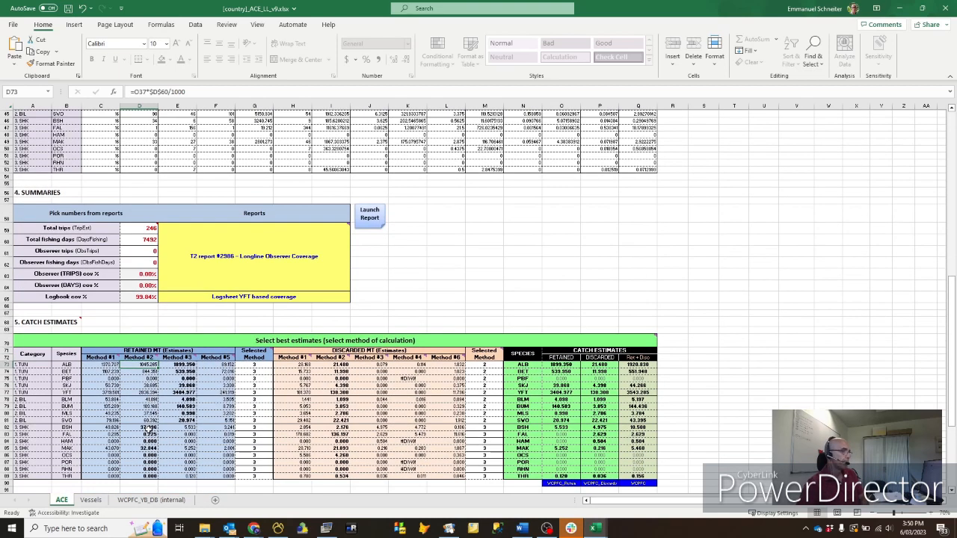
{"action": "scroll", "coordinate": [173, 451], "scroll_direction": "down", "scroll_amount": 4}
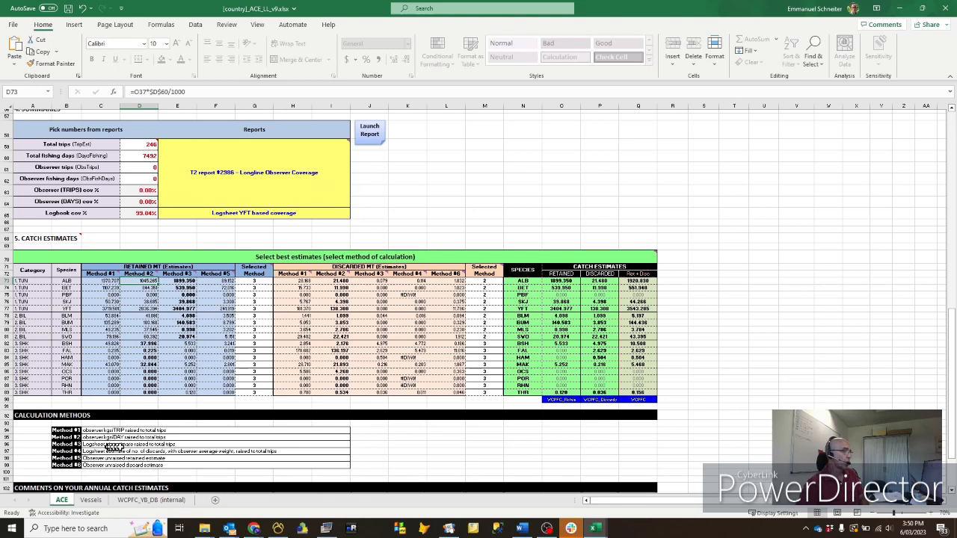
Select the retained Method #3 estimates in E73:E89 and trace them to the raised catch in the Logsheet Estimates table.
{"action": "left_click", "coordinate": [179, 281]}
{"action": "left_click_drag", "start_coordinate": [179, 281], "coordinate": [180, 389]}
{"action": "scroll", "coordinate": [182, 385], "scroll_direction": "up", "scroll_amount": 15}
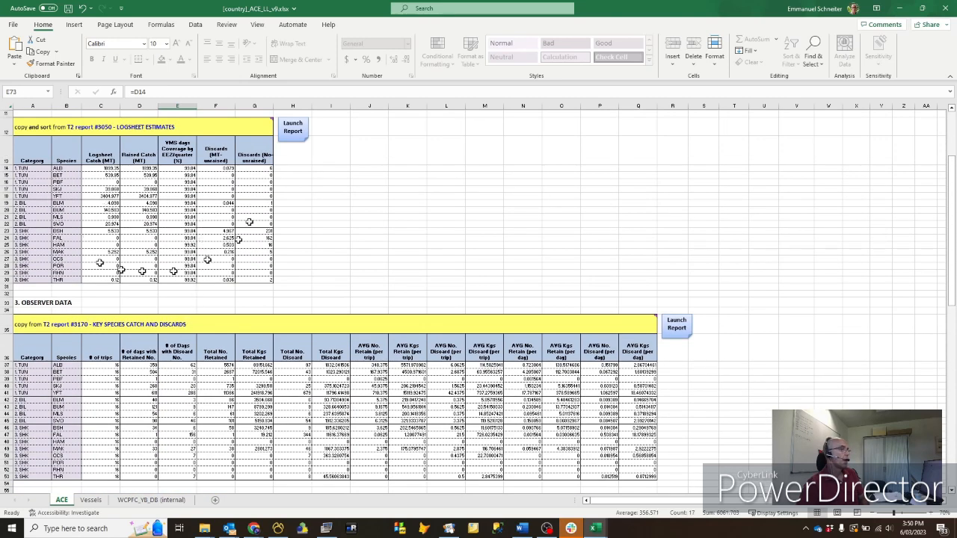
{"action": "scroll", "coordinate": [187, 209], "scroll_direction": "up", "scroll_amount": 1}
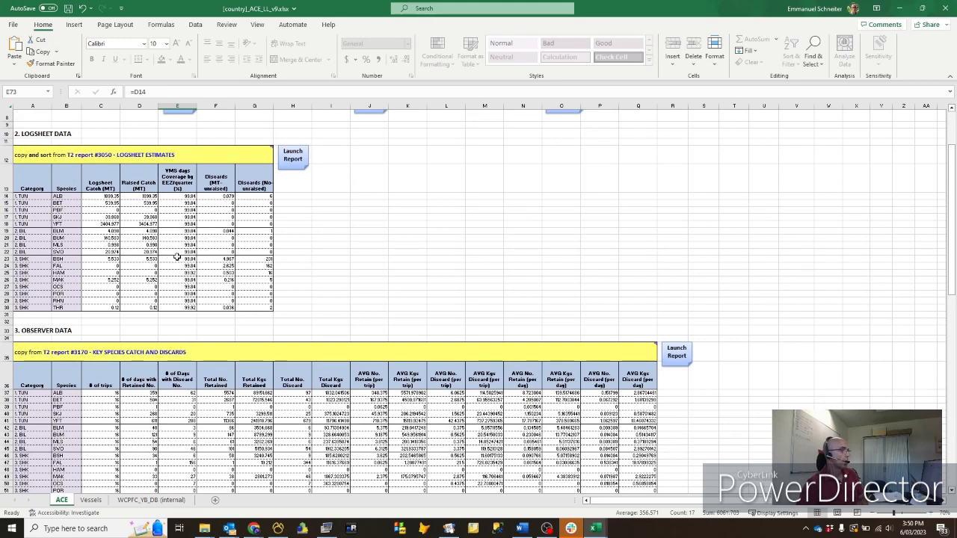
{"action": "scroll", "coordinate": [177, 257], "scroll_direction": "down", "scroll_amount": 13}
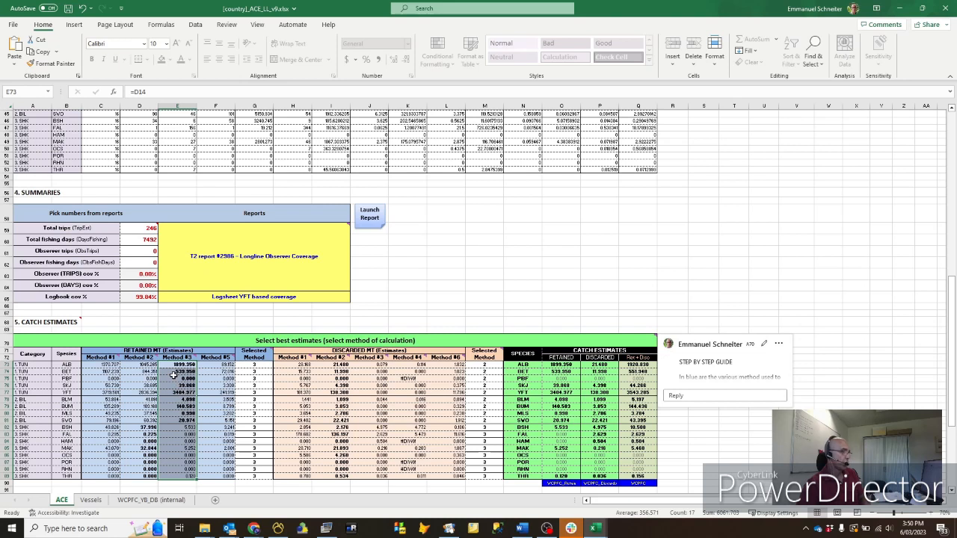
{"action": "scroll", "coordinate": [223, 408], "scroll_direction": "down", "scroll_amount": 2}
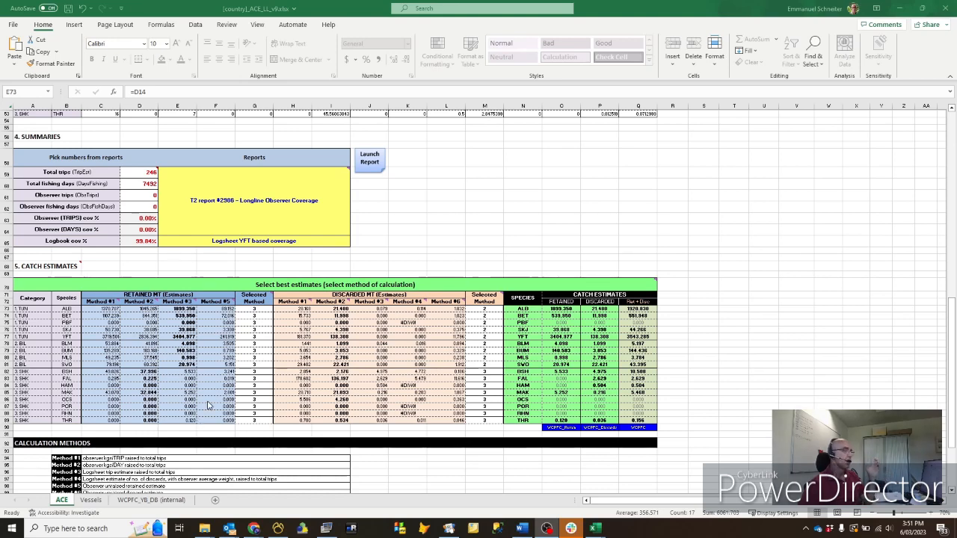
Review the observer data and summaries against the retained and discarded estimates, selected methods and calculation method descriptions.
{"action": "scroll", "coordinate": [209, 404], "scroll_direction": "up", "scroll_amount": 4}
{"action": "scroll", "coordinate": [209, 404], "scroll_direction": "up", "scroll_amount": 2}
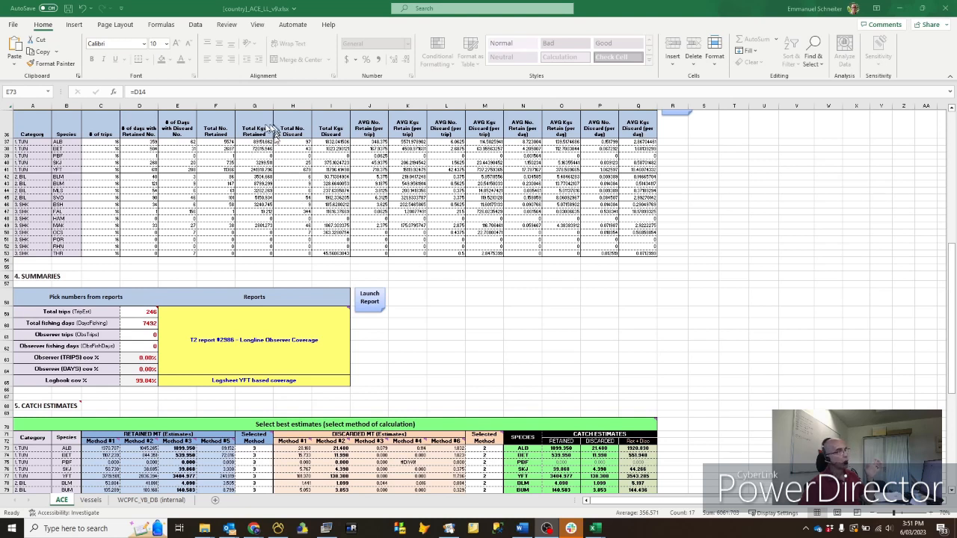
{"action": "scroll", "coordinate": [254, 457], "scroll_direction": "down", "scroll_amount": 2}
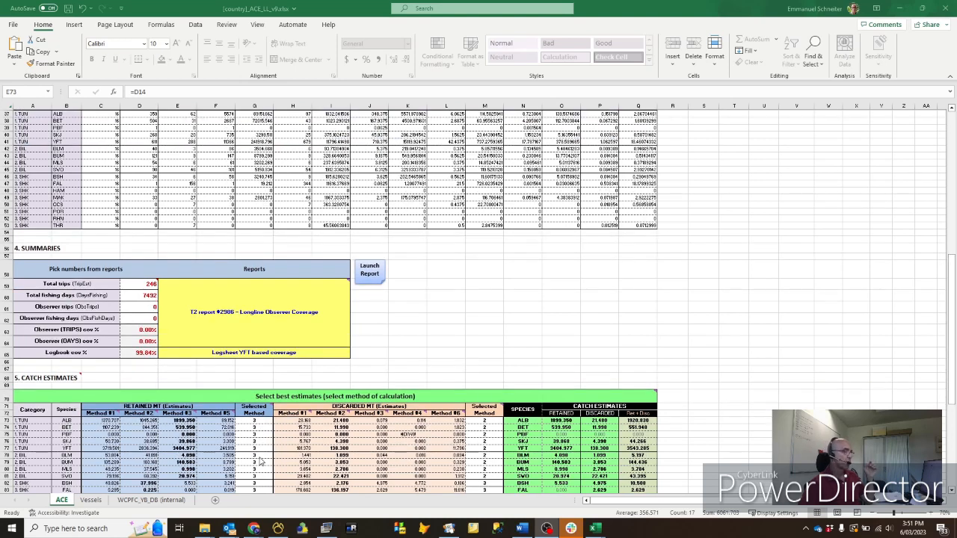
{"action": "scroll", "coordinate": [198, 415], "scroll_direction": "down", "scroll_amount": 2}
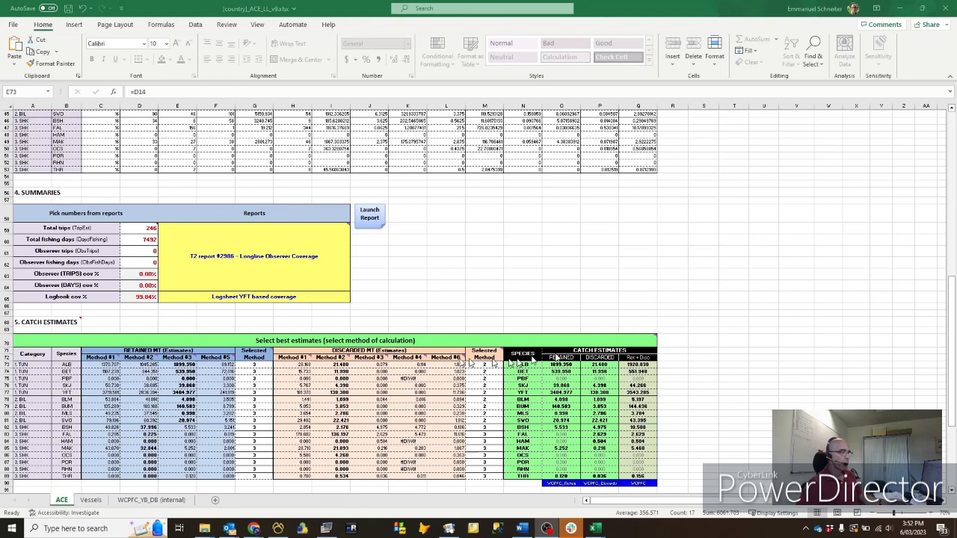
{"action": "scroll", "coordinate": [365, 363], "scroll_direction": "down", "scroll_amount": 1}
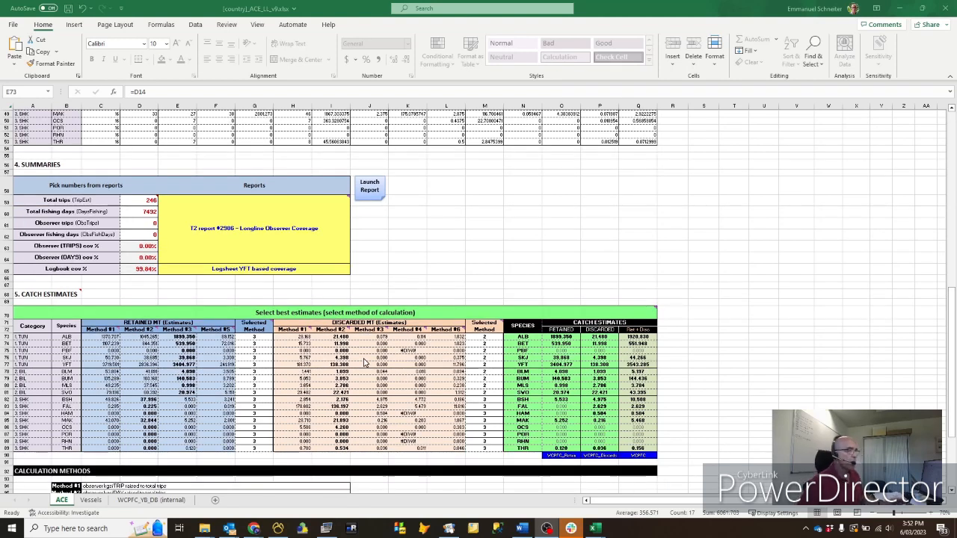
{"action": "scroll", "coordinate": [380, 338], "scroll_direction": "down", "scroll_amount": 1}
{"action": "scroll", "coordinate": [379, 336], "scroll_direction": "down", "scroll_amount": 2}
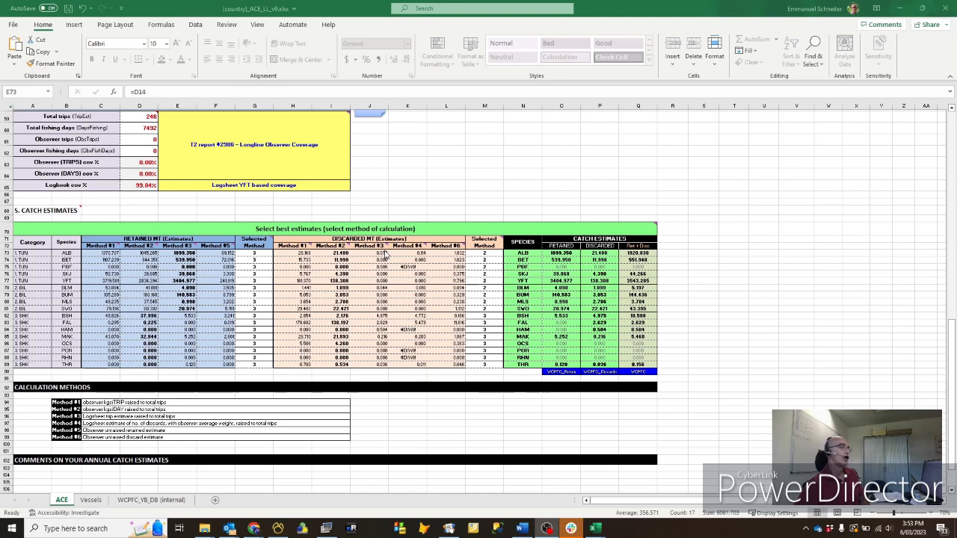
Check the discard figures in the logsheet and observer tables that feed the discarded catch estimates.
{"action": "scroll", "coordinate": [366, 289], "scroll_direction": "up", "scroll_amount": 15}
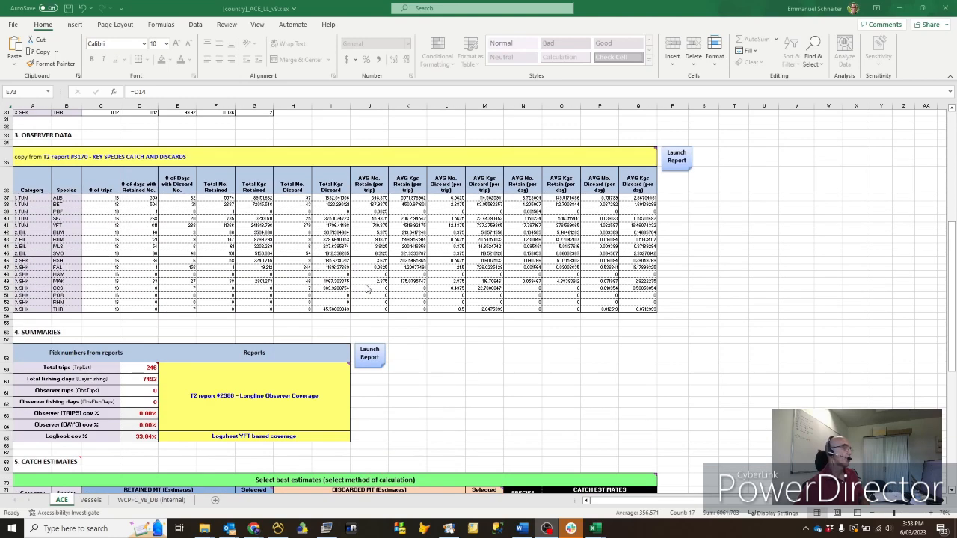
{"action": "scroll", "coordinate": [367, 289], "scroll_direction": "up", "scroll_amount": 1}
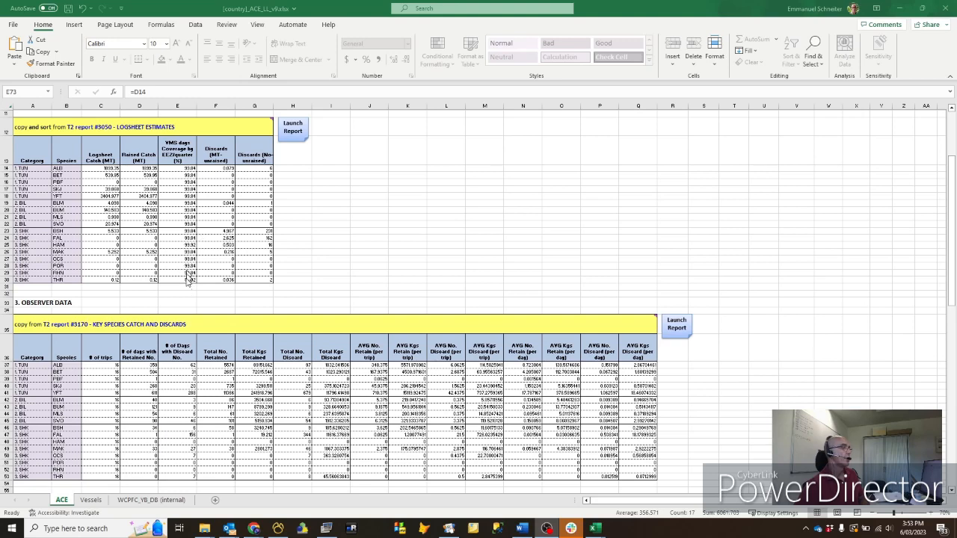
{"action": "scroll", "coordinate": [786, 397], "scroll_direction": "down", "scroll_amount": 7}
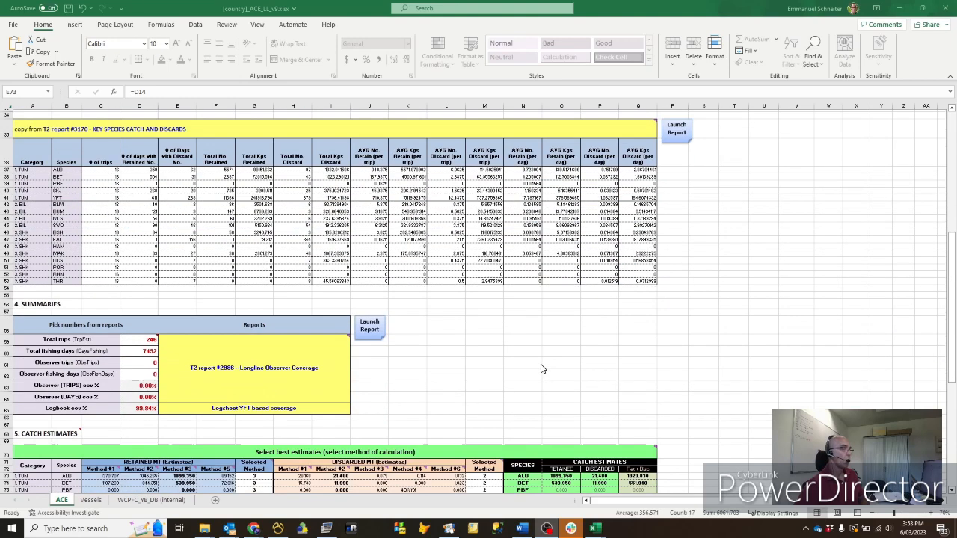
{"action": "scroll", "coordinate": [542, 369], "scroll_direction": "down", "scroll_amount": 8}
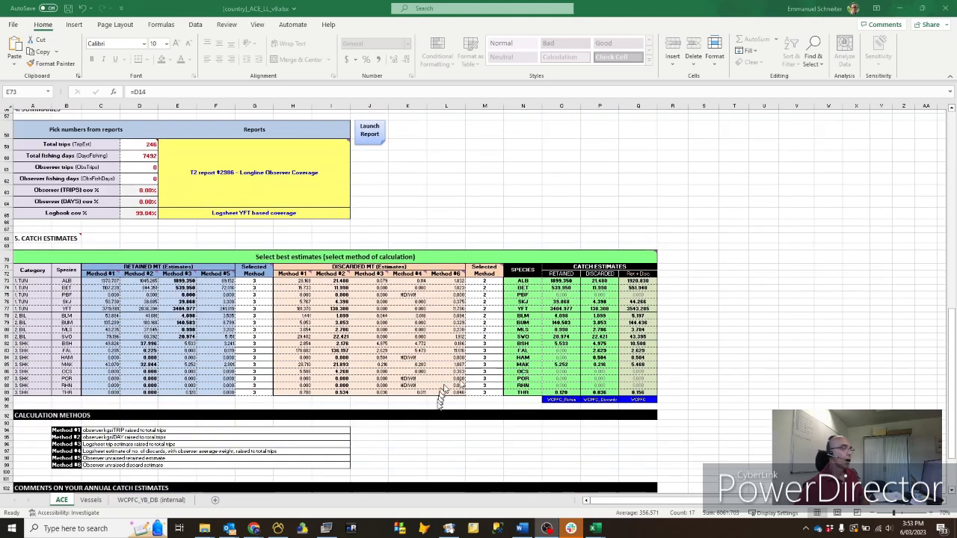